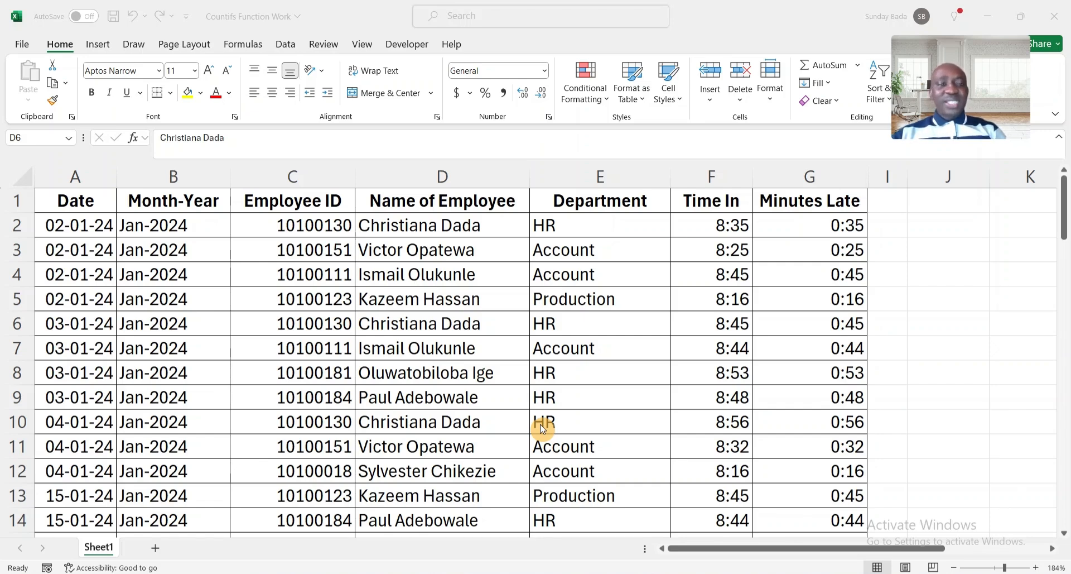
# Copy the Month-Year entries B2:B70 and paste them into column J.
pyautogui.click(174, 225)
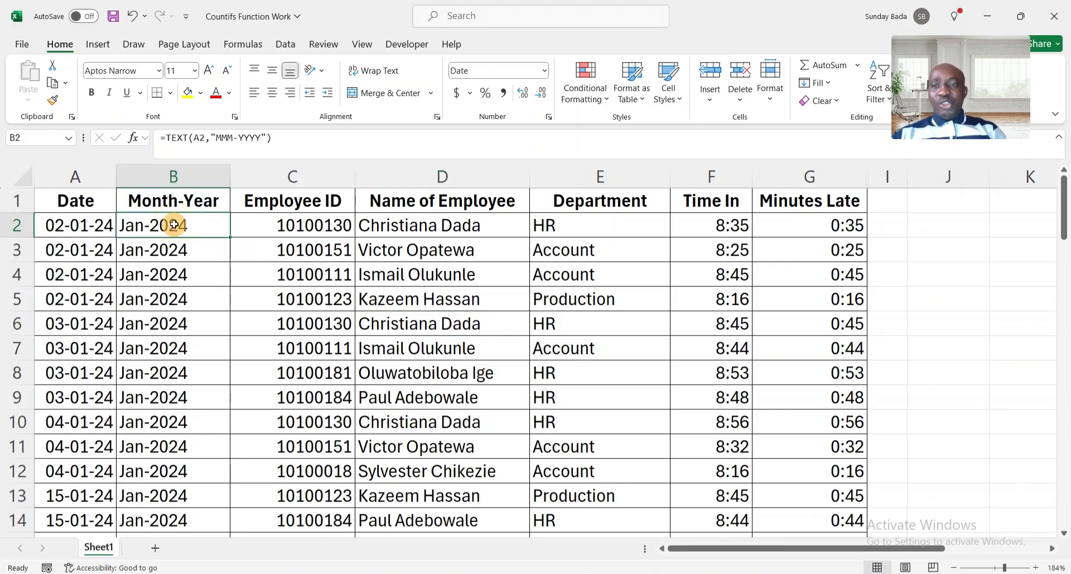
pyautogui.hotkey('ctrl', 'shift', 'Down')
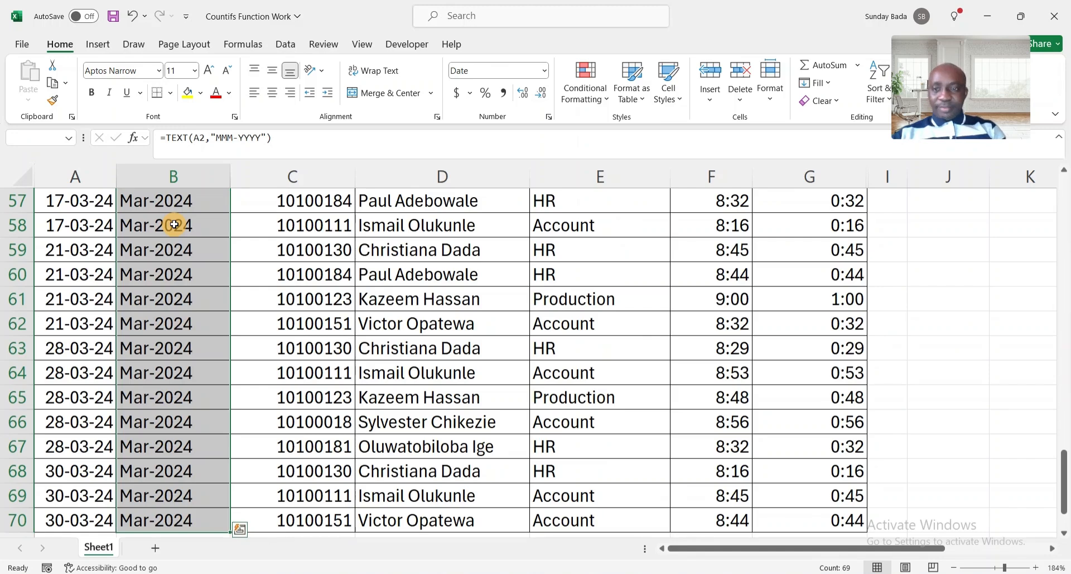
pyautogui.hotkey('ctrl', 'c')
pyautogui.press('Right')
pyautogui.press('Right')
pyautogui.press('Right')
pyautogui.press('Right')
pyautogui.press('Right')
pyautogui.press('Right')
pyautogui.press('Right')
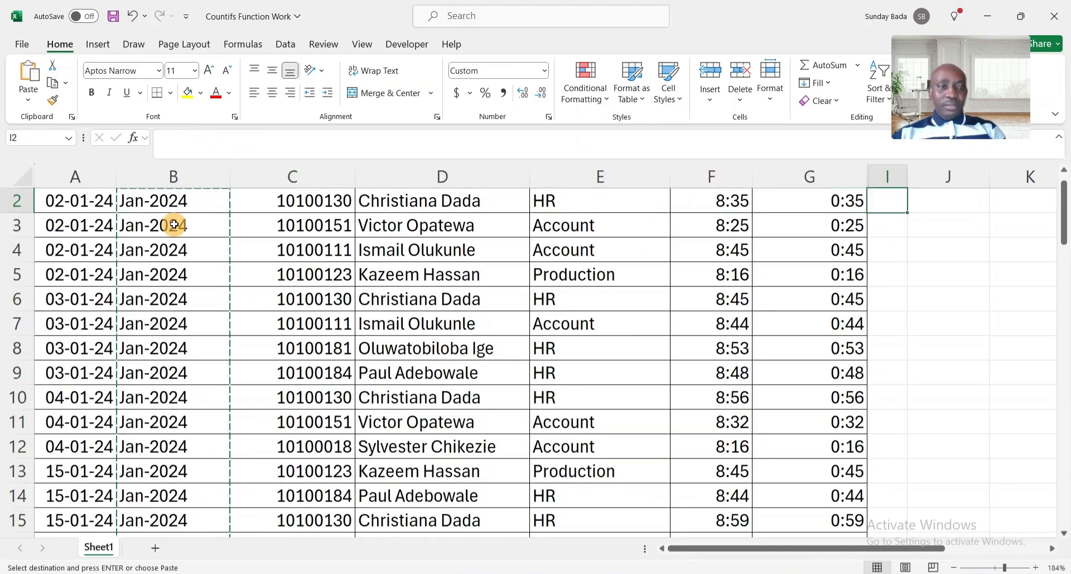
pyautogui.scroll(1, 174, 225)
pyautogui.hscroll(1, 174, 224)
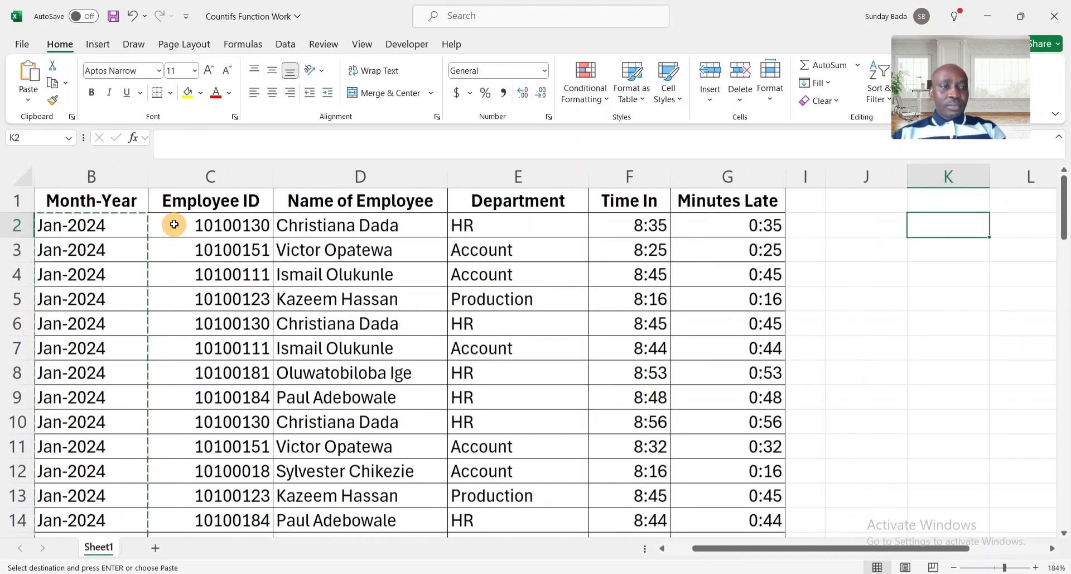
pyautogui.hotkey('ctrl', 'v')
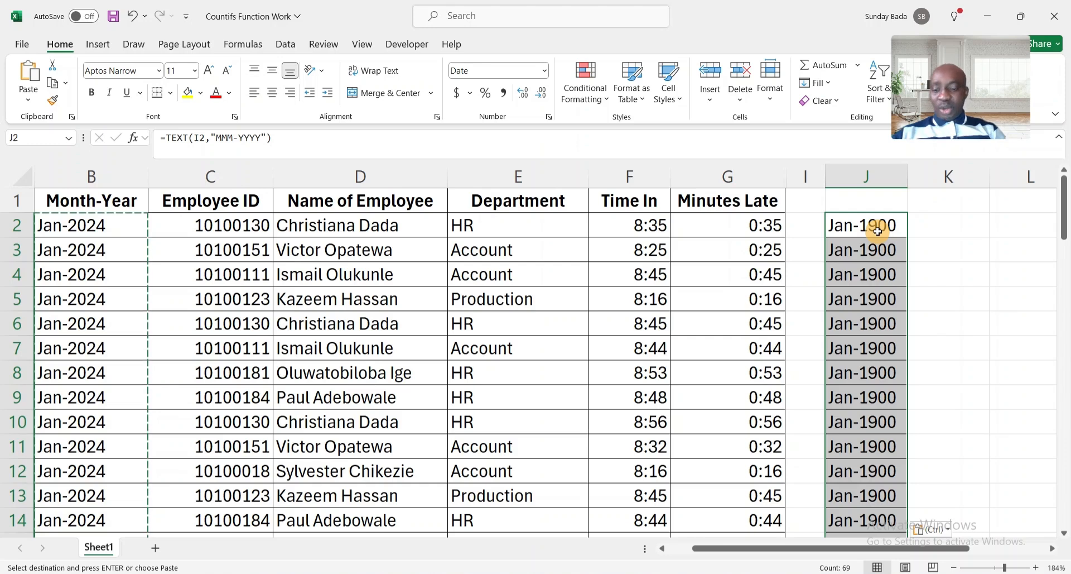
# Undo the Jan-1900 paste and paste the months into J2 as plain values.
pyautogui.hotkey('ctrl', 'z')
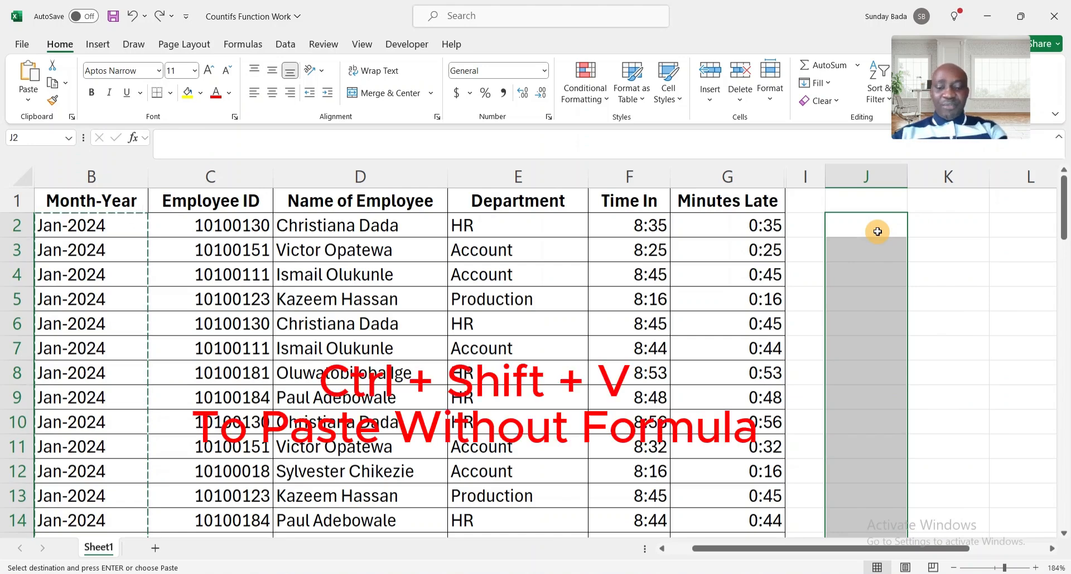
pyautogui.hotkey('ctrl', 'shift', 'v')
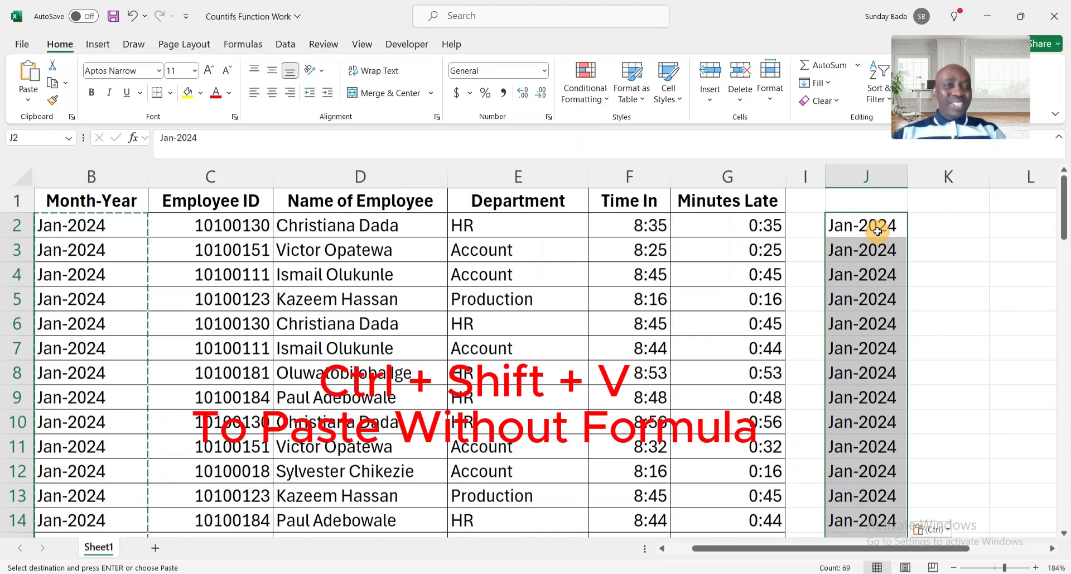
pyautogui.click(864, 229)
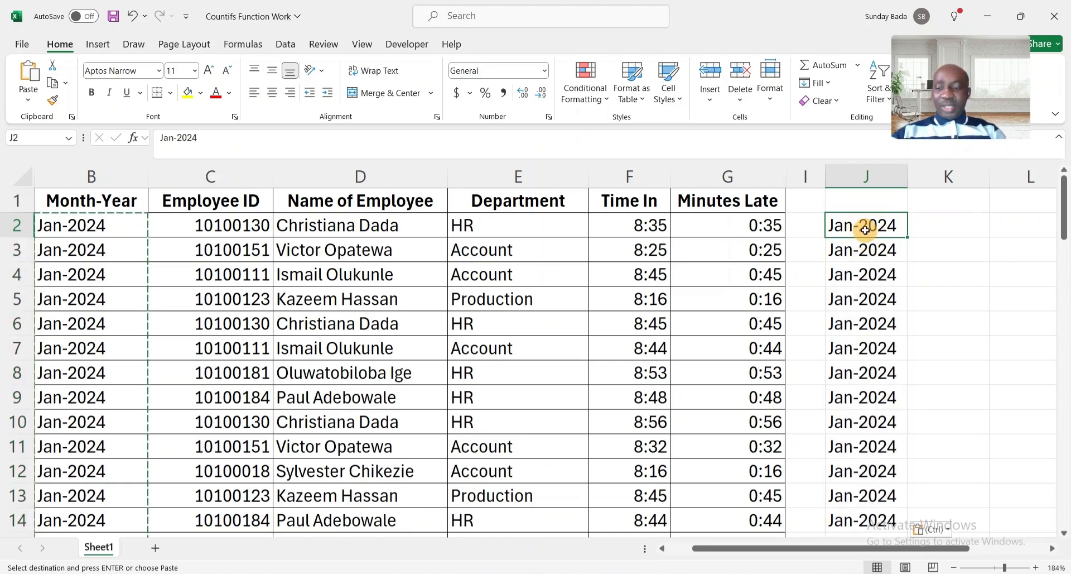
pyautogui.press('Escape')
pyautogui.hotkey('ctrl', 'shift', 'Down')
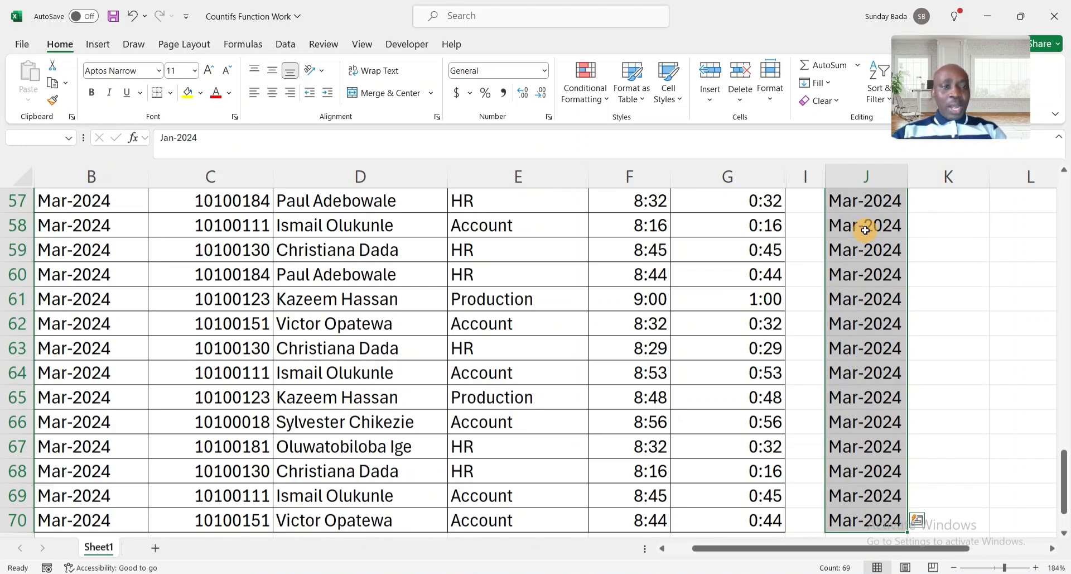
pyautogui.scroll(19, 866, 230)
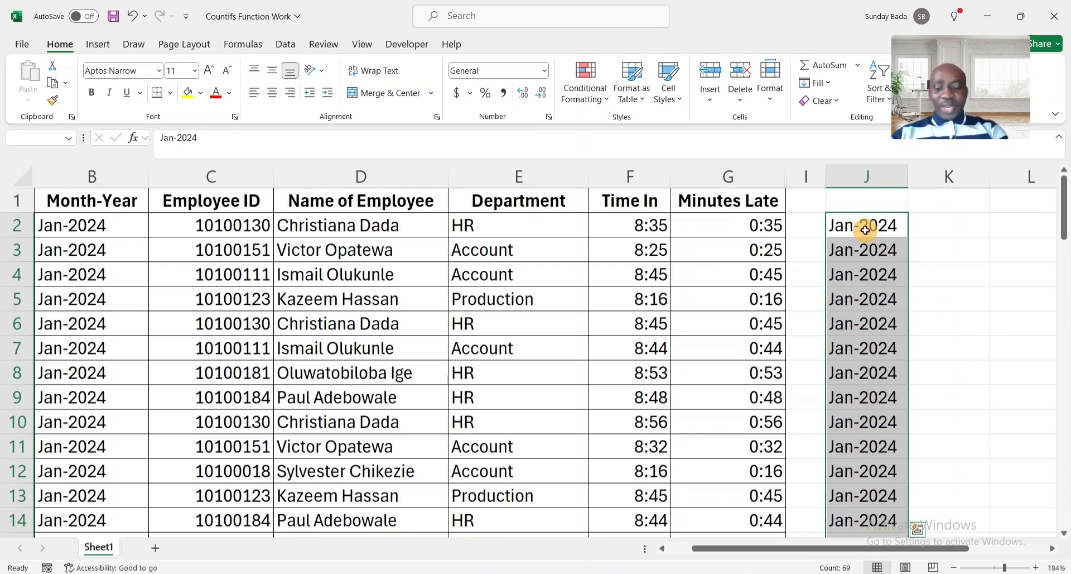
pyautogui.press('alt')
# Remove duplicates from J2:J70, leaving only Jan-2024, Feb-2024 and Mar-2024.
pyautogui.press('a')
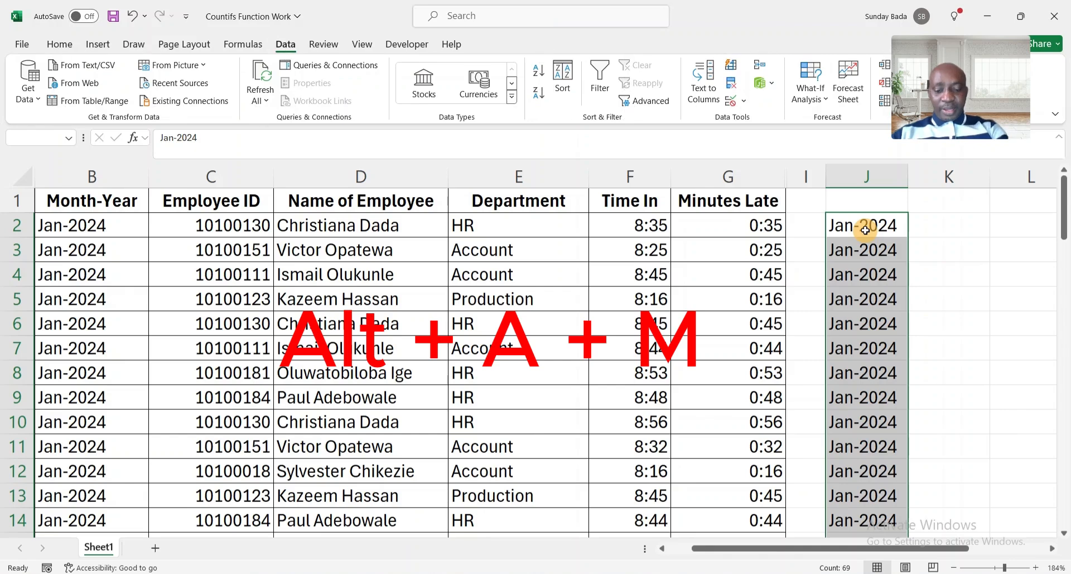
pyautogui.press('m')
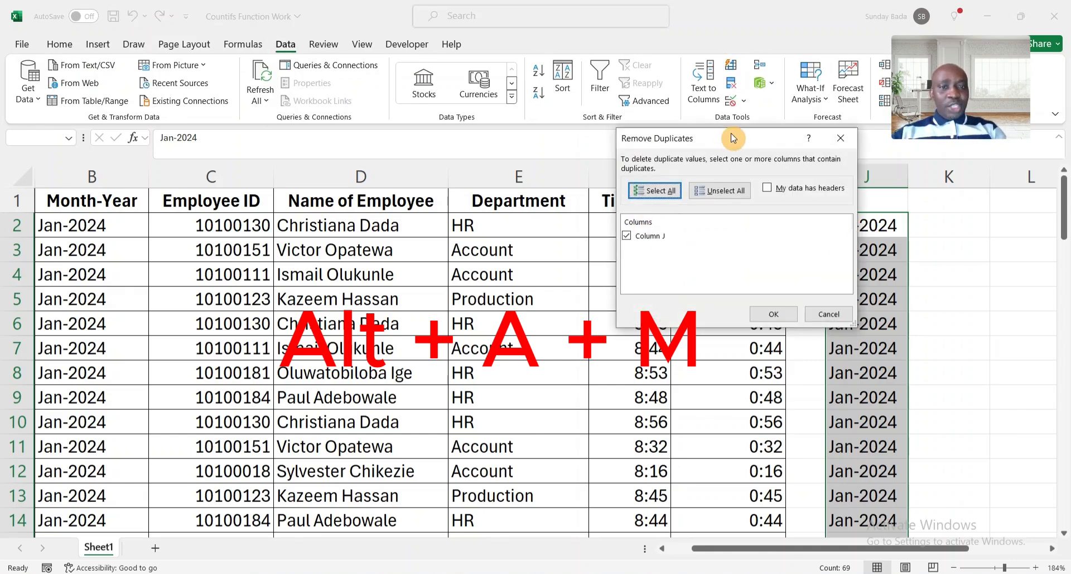
pyautogui.moveTo(741, 140); pyautogui.dragTo(583, 172)
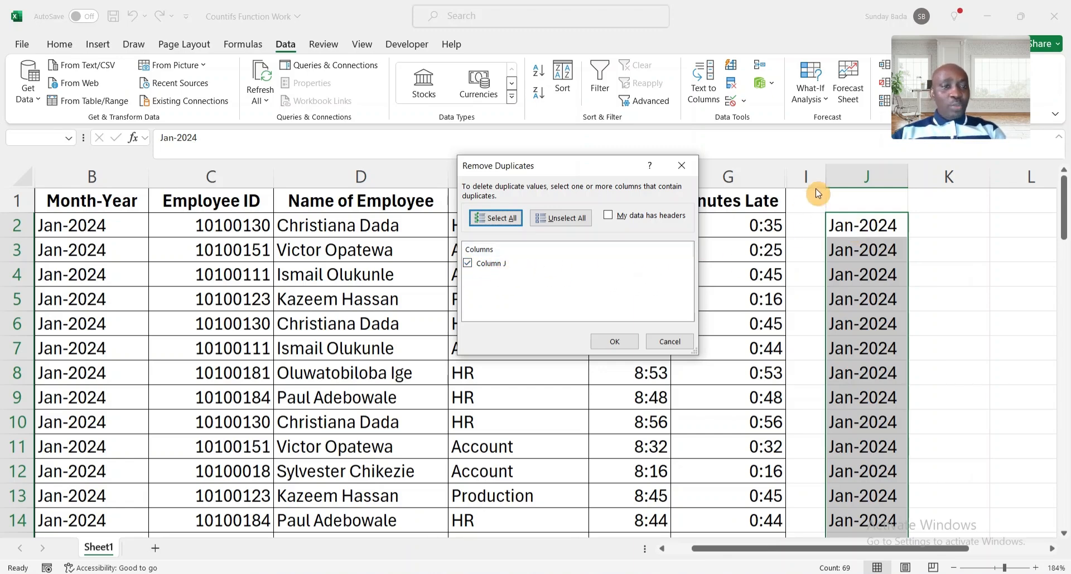
pyautogui.click(620, 345)
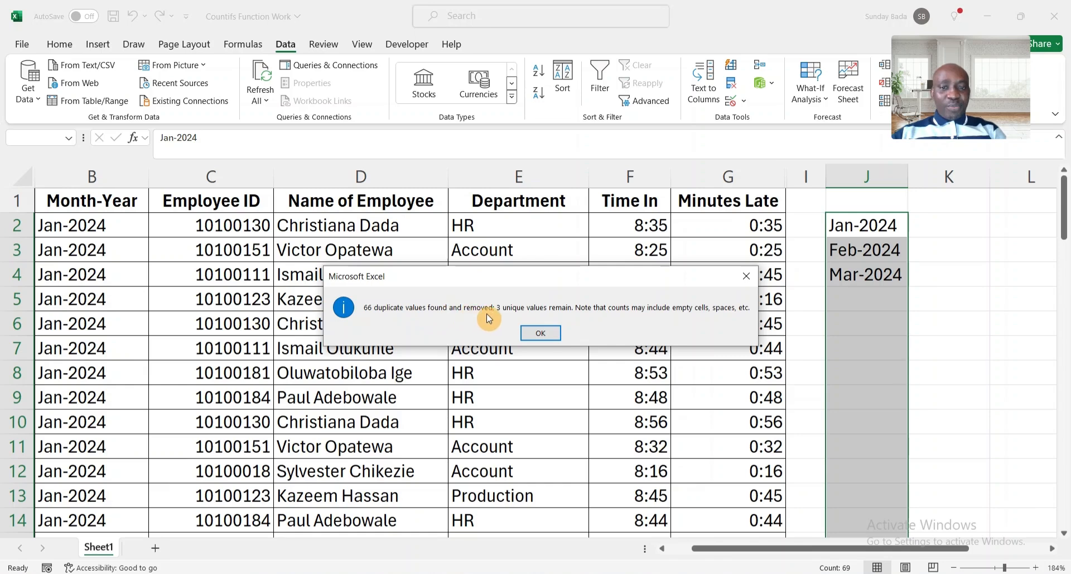
pyautogui.click(547, 335)
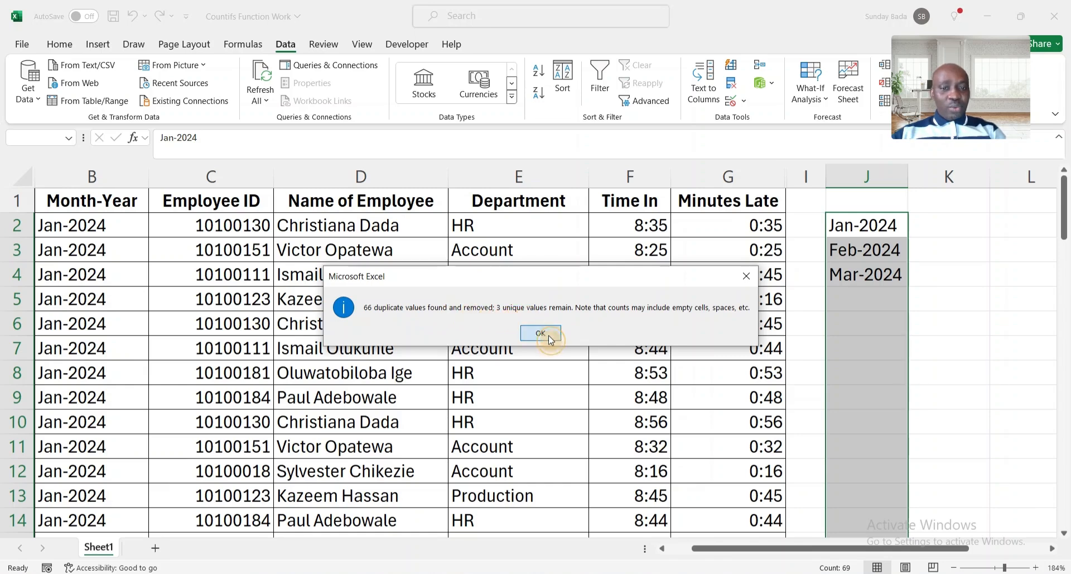
pyautogui.click(880, 222)
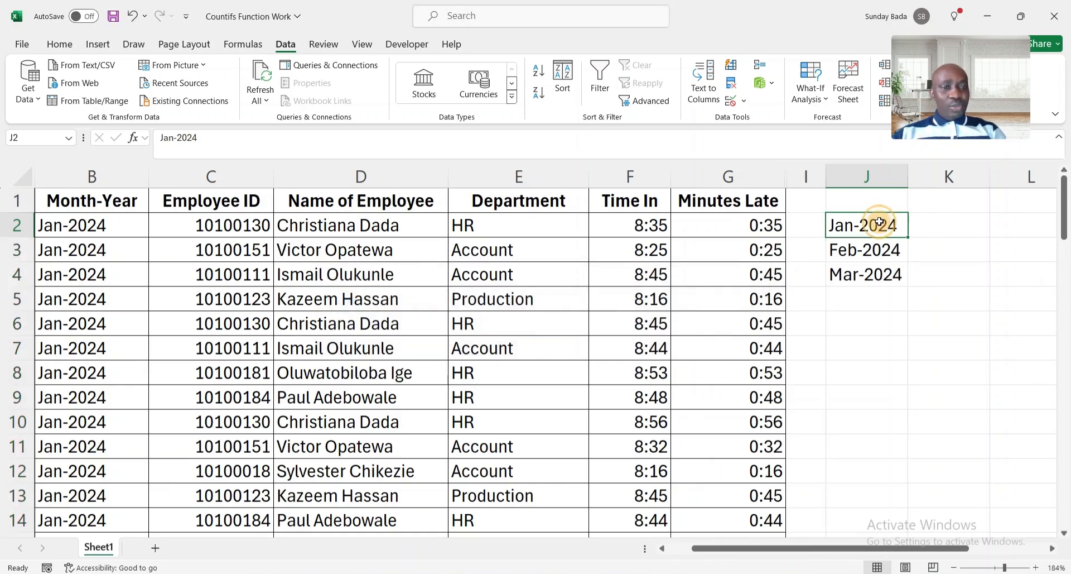
pyautogui.hotkey('shift', 'Down')
pyautogui.hotkey('shift', 'Down')
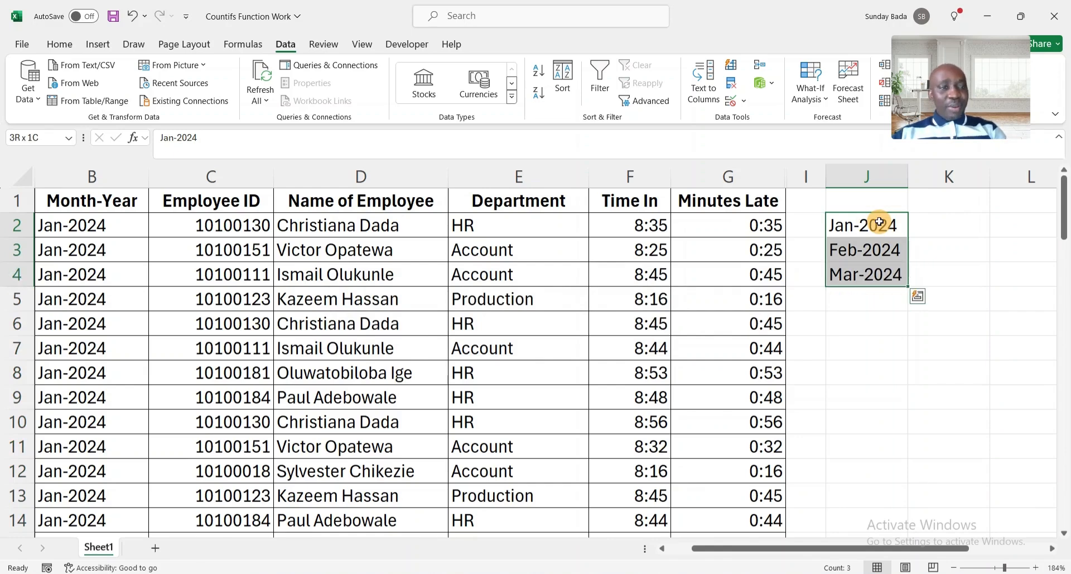
pyautogui.click(934, 221)
# Head column J with 'Month' in J1.
pyautogui.click(876, 196)
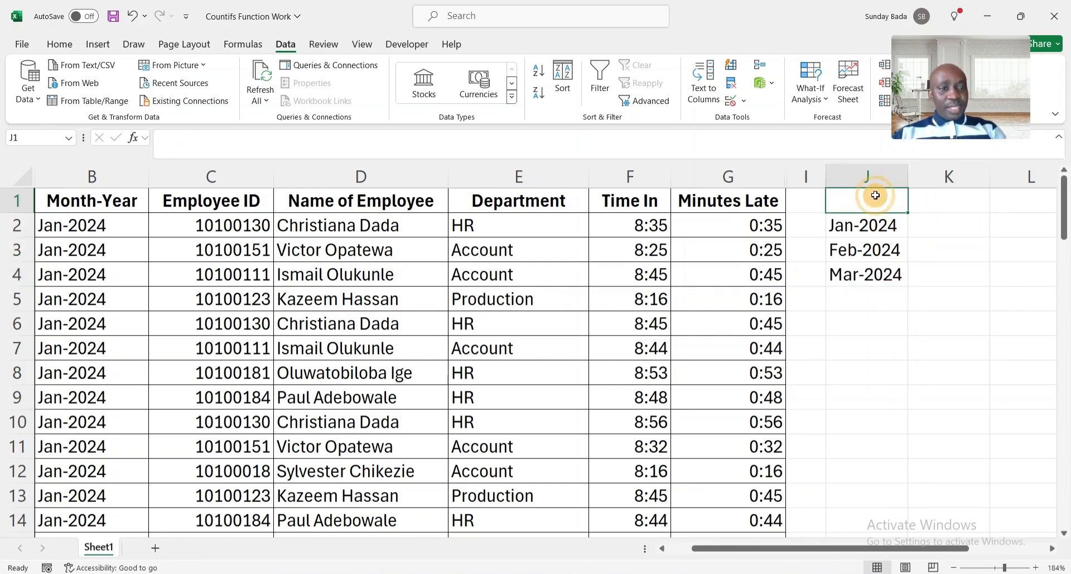
pyautogui.write('Month')
pyautogui.press('Tab')
pyautogui.hscroll(1, 530, 432)
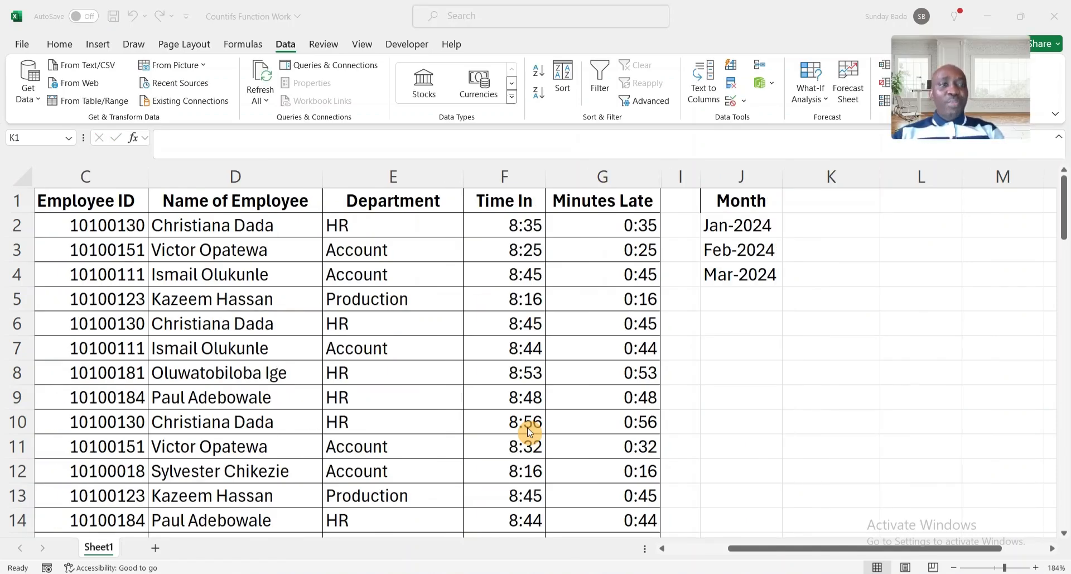
# Enter =UNIQUE(B2:B70) in K2 to spill the three months down column K.
pyautogui.click(824, 224)
pyautogui.click(824, 224)
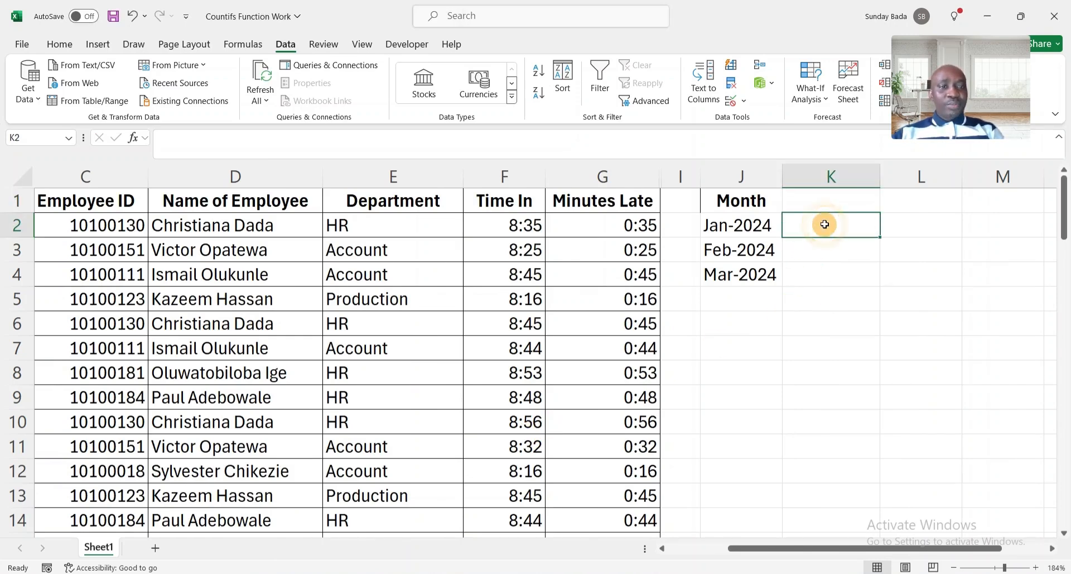
pyautogui.write('=')
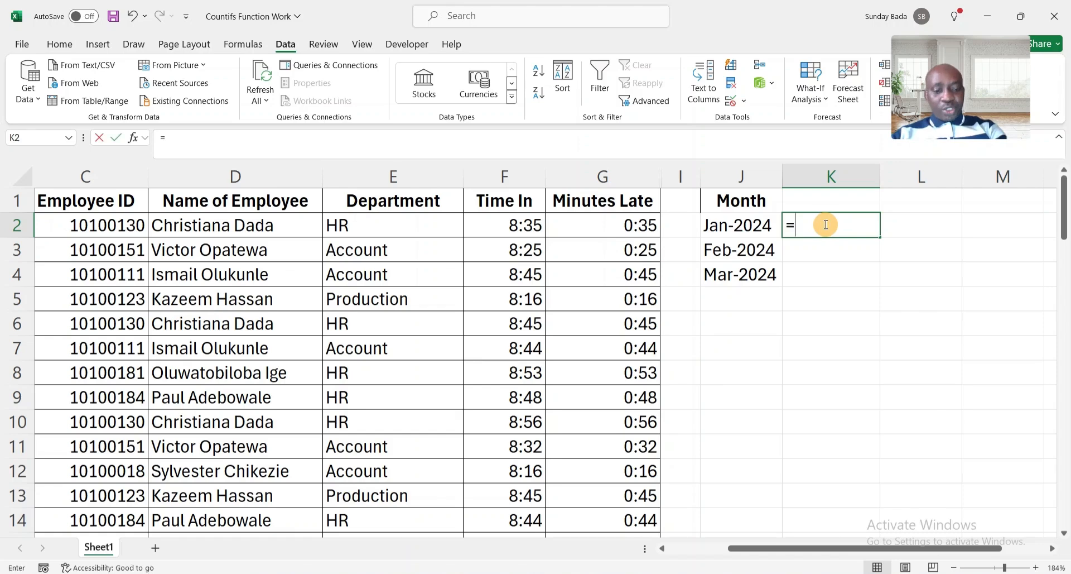
pyautogui.write('unique(')
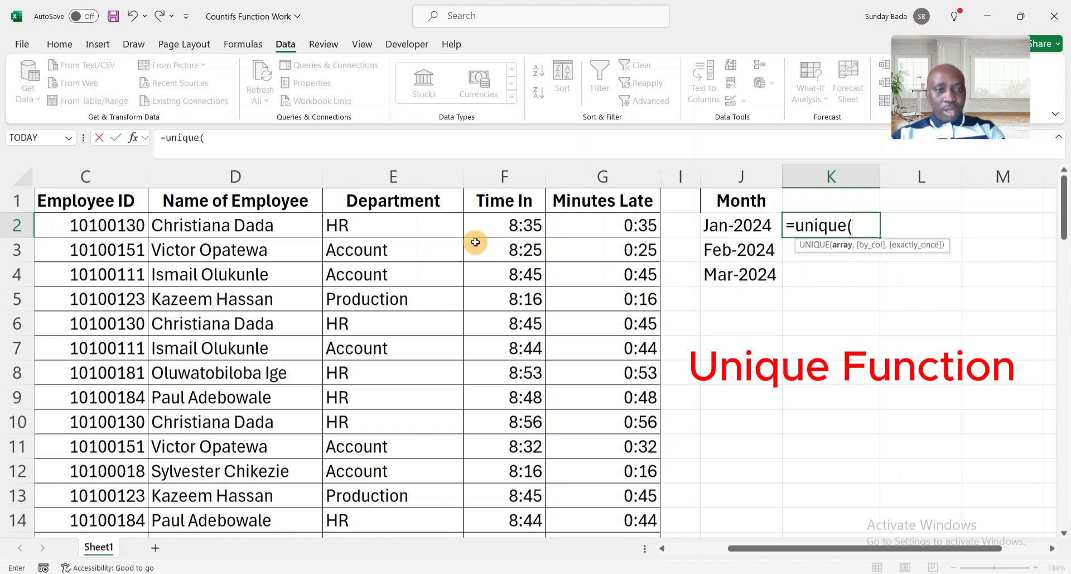
pyautogui.hscroll(-3, 449, 237)
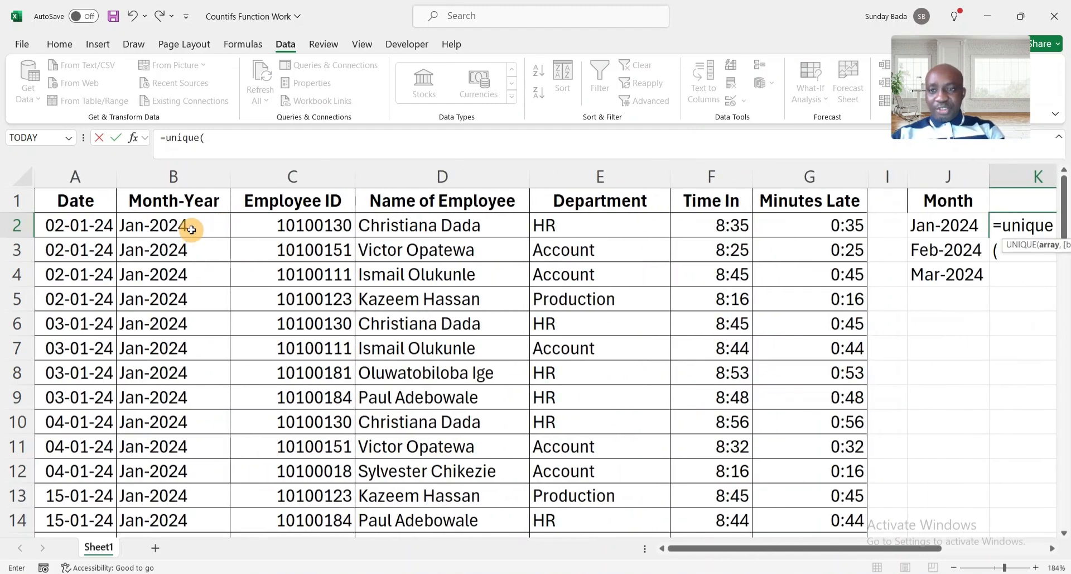
pyautogui.click(192, 224)
pyautogui.hotkey('ctrl', 'shift', 'Down')
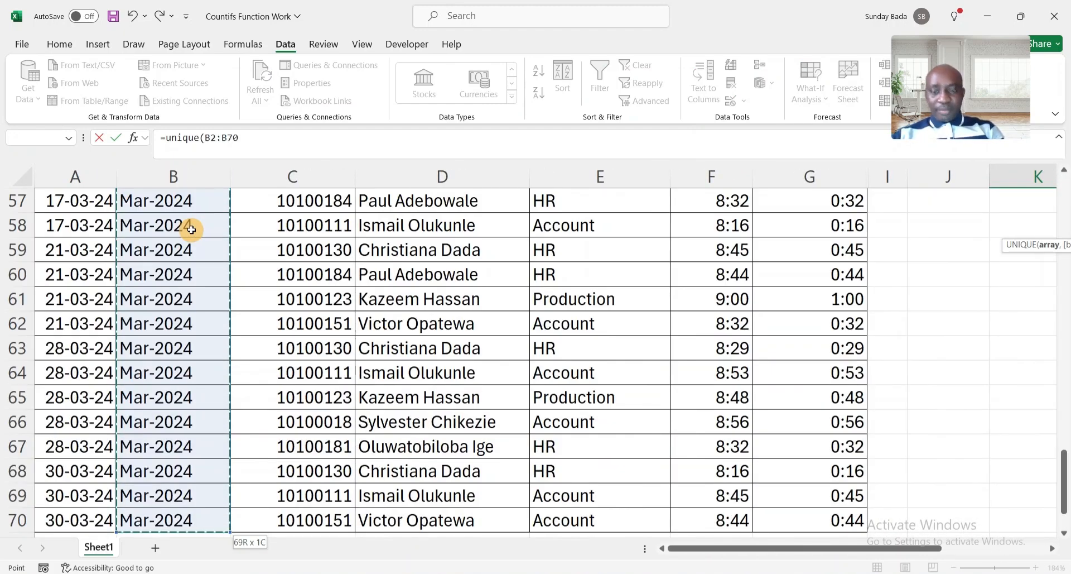
pyautogui.write(')')
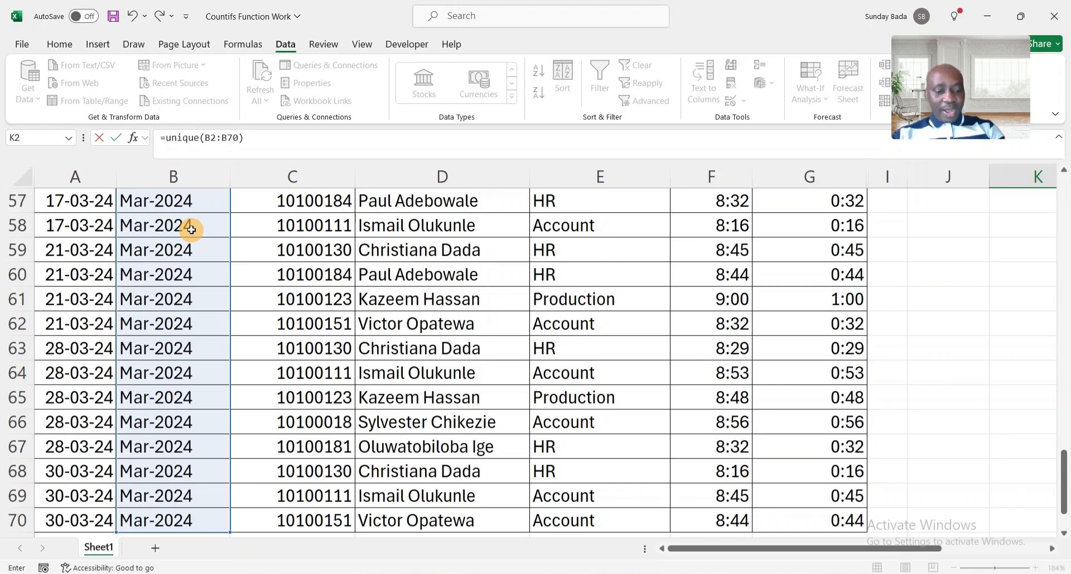
pyautogui.press('Return')
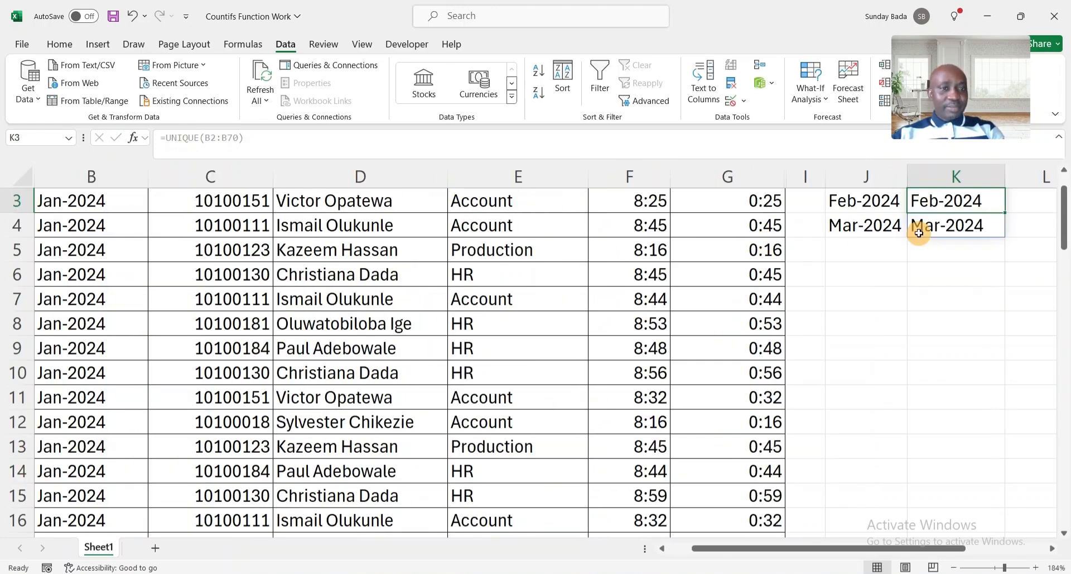
pyautogui.scroll(1, 918, 223)
pyautogui.hscroll(-1, 918, 224)
pyautogui.click(969, 228)
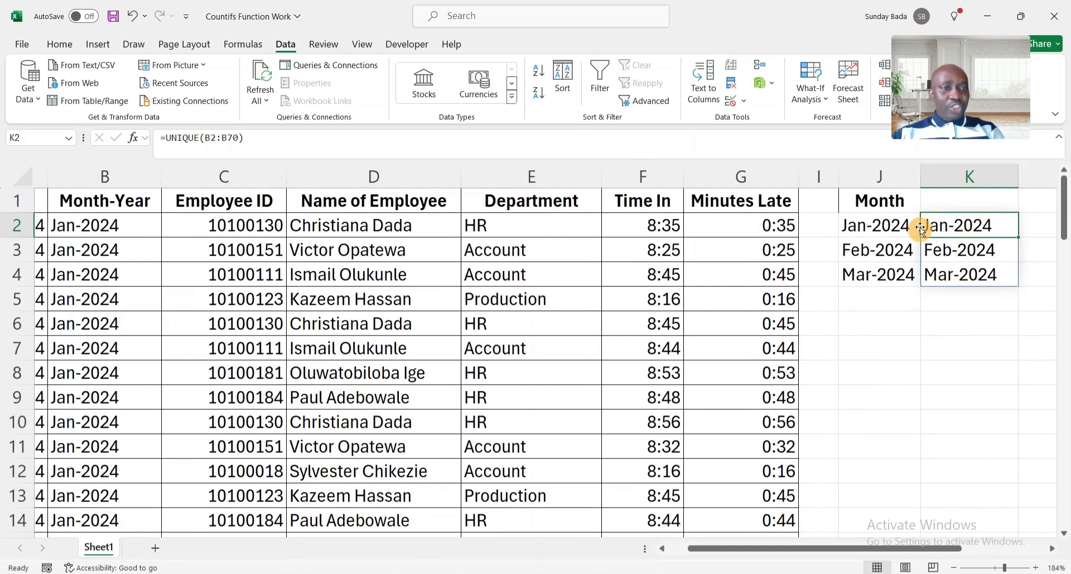
# Delete the extra UNIQUE column K.
pyautogui.click(974, 176)
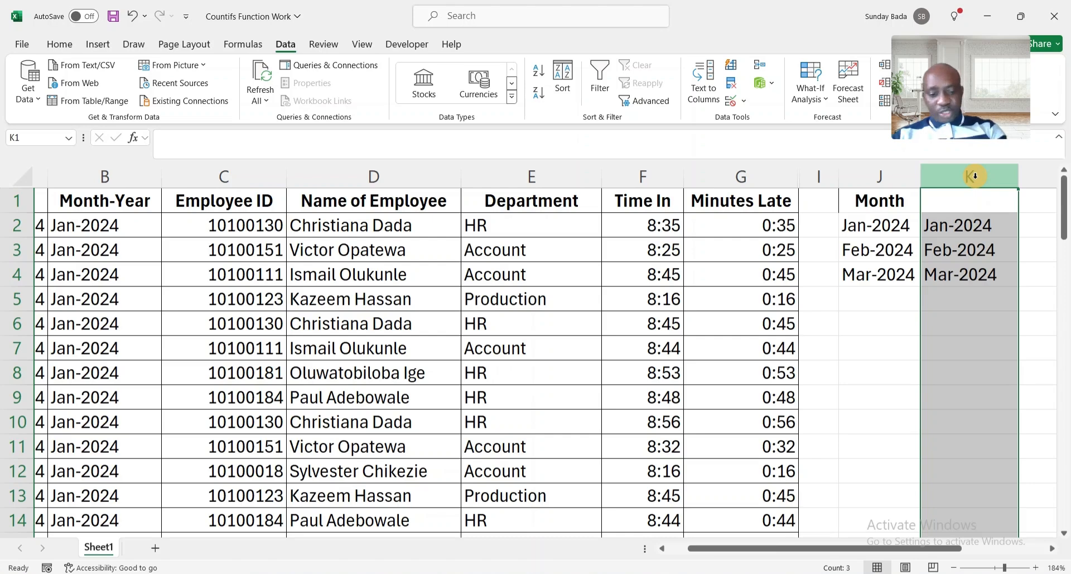
pyautogui.hotkey('ctrl', '-')
pyautogui.hotkey('ctrl', '-')
pyautogui.hotkey('ctrl', '-')
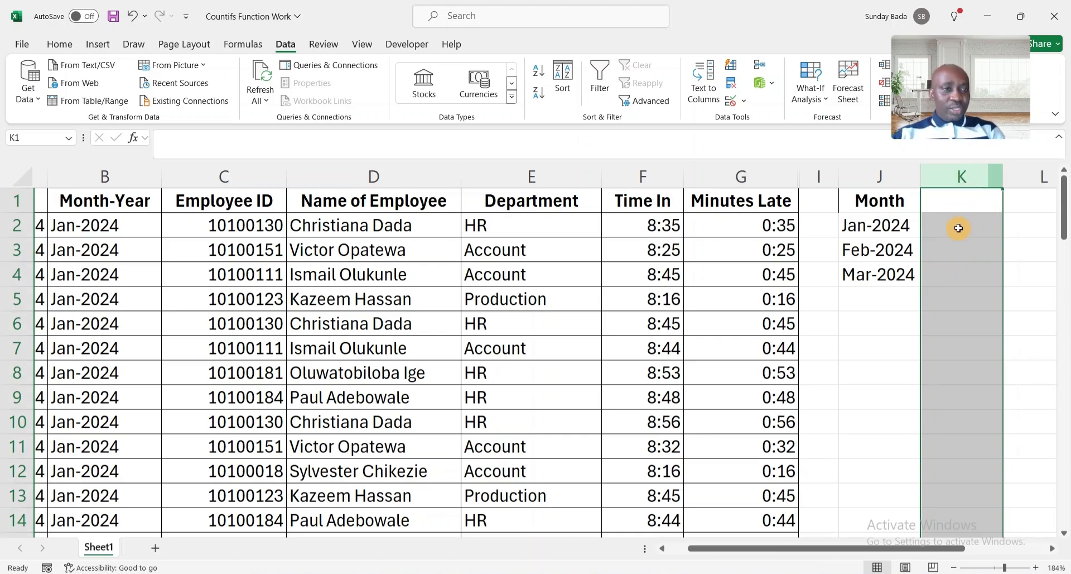
pyautogui.click(958, 227)
# Head K1 'Total No of Late' and widen column K to fit it.
pyautogui.click(946, 201)
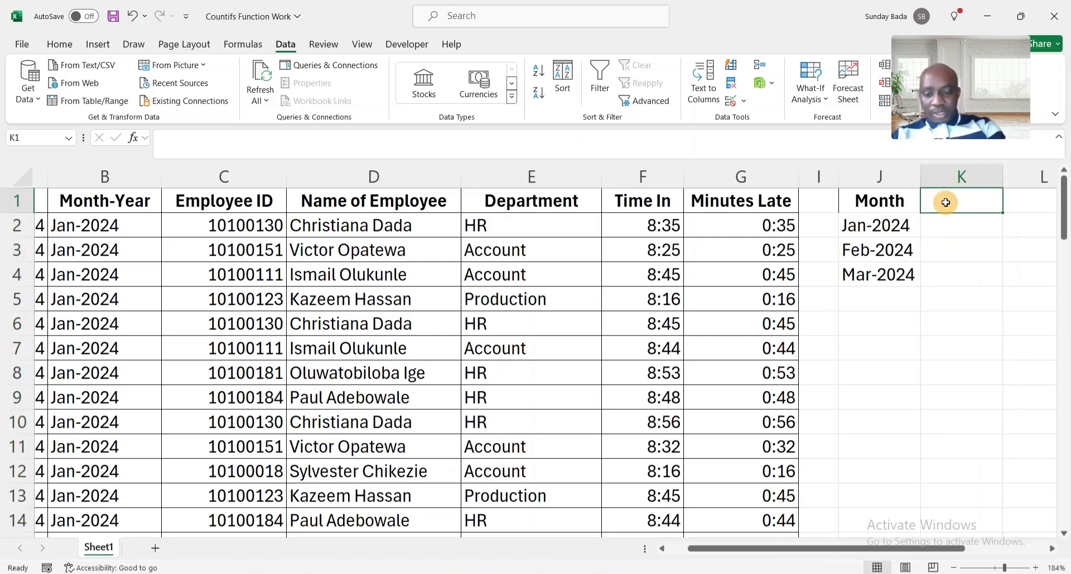
pyautogui.write('Tota')
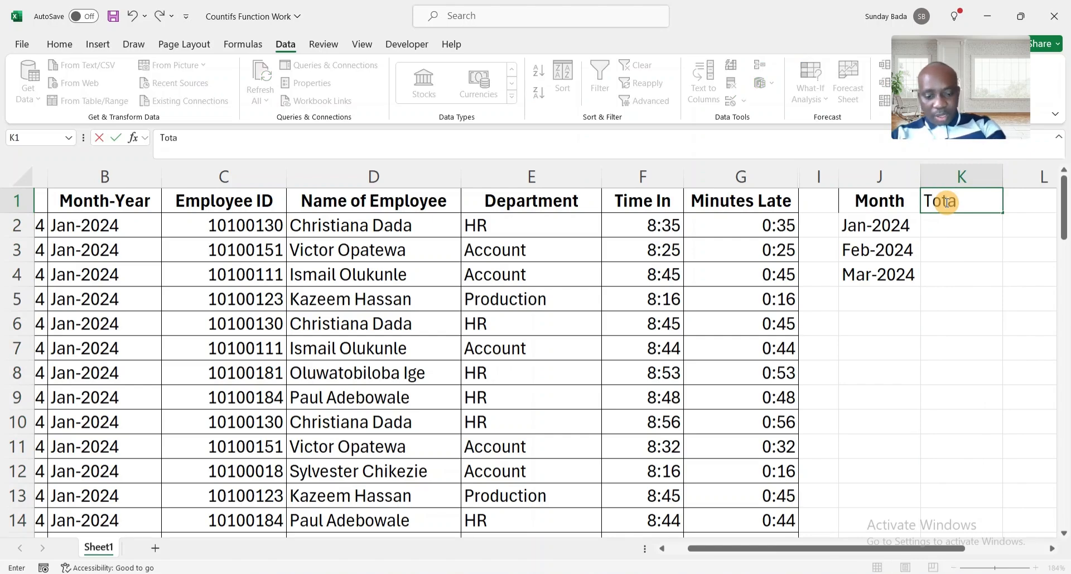
pyautogui.write('l No ')
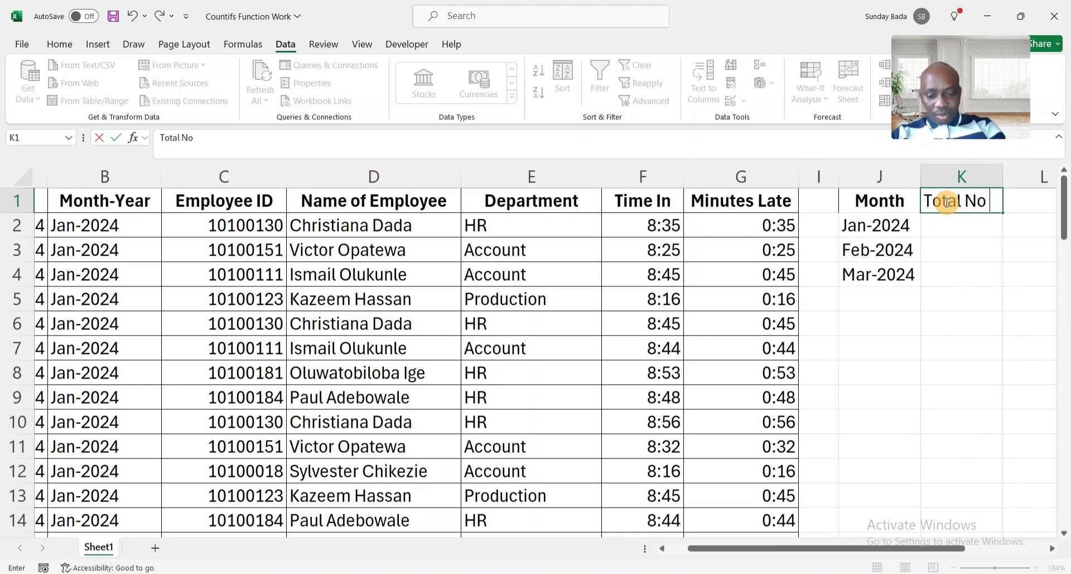
pyautogui.write('of Late')
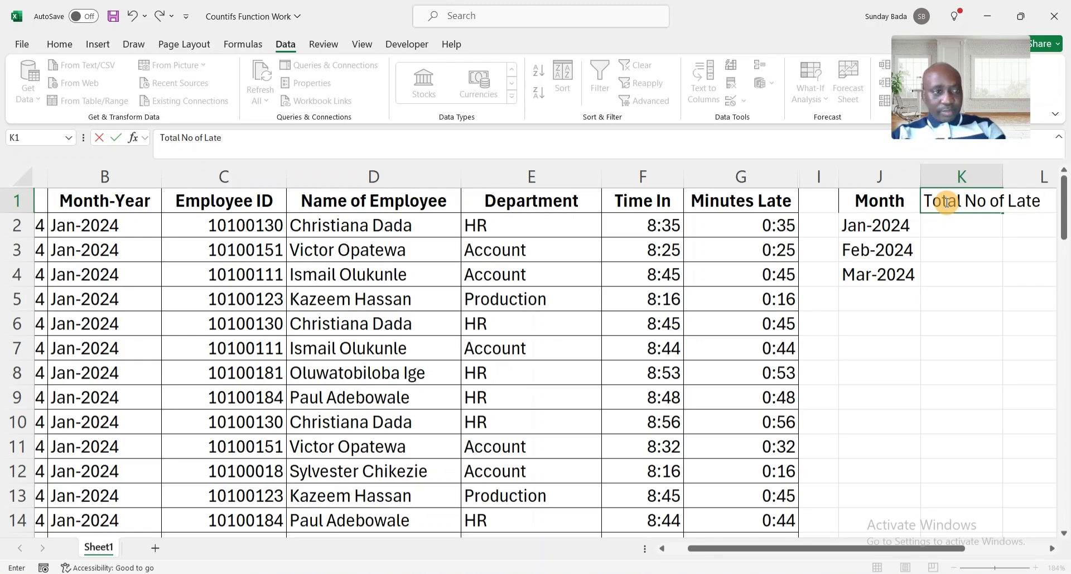
pyautogui.press('Return')
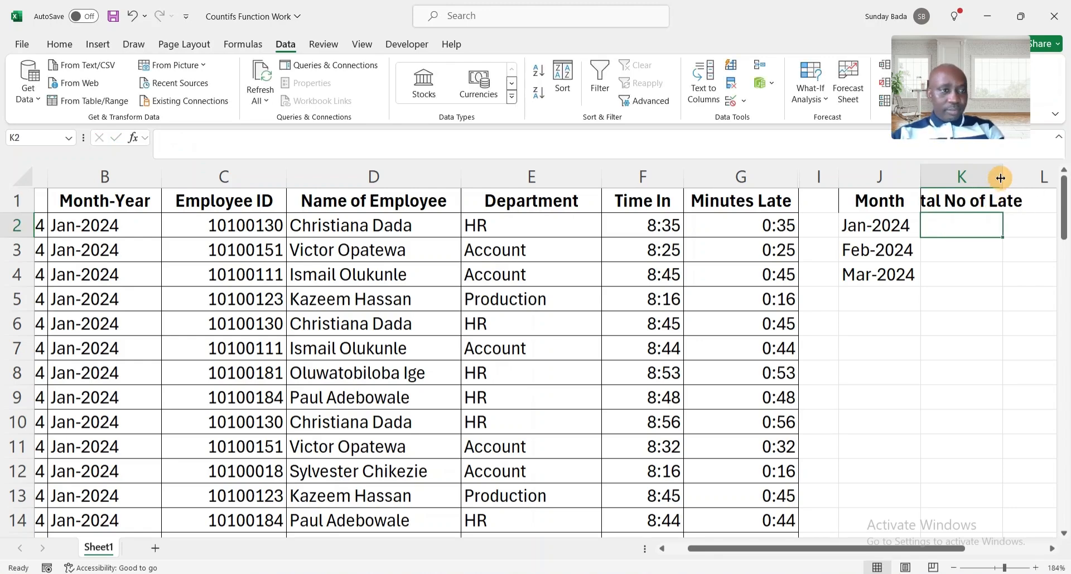
pyautogui.moveTo(1001, 177); pyautogui.dragTo(1039, 176)
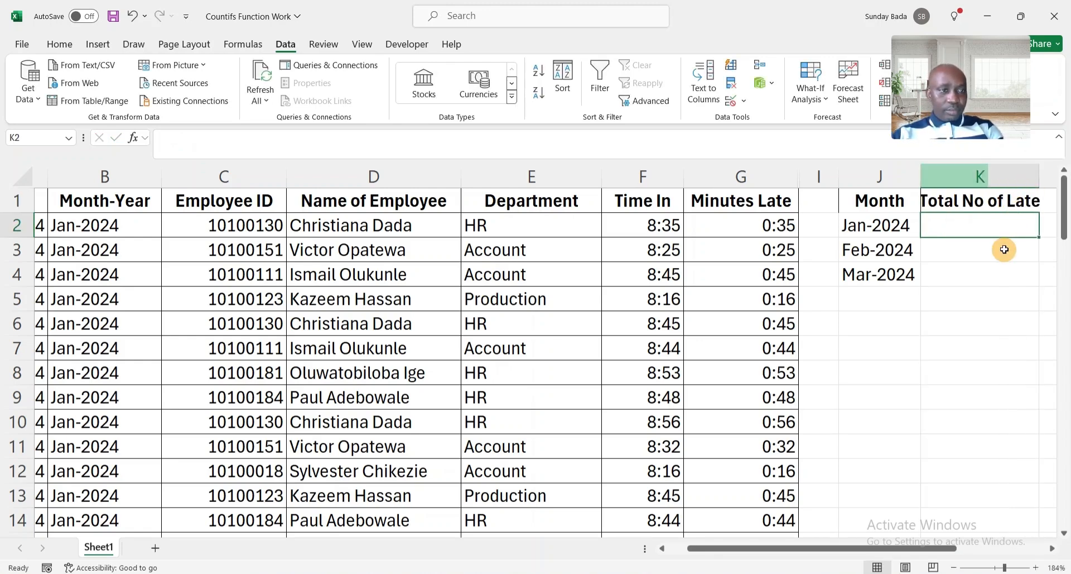
pyautogui.hscroll(4, 1004, 250)
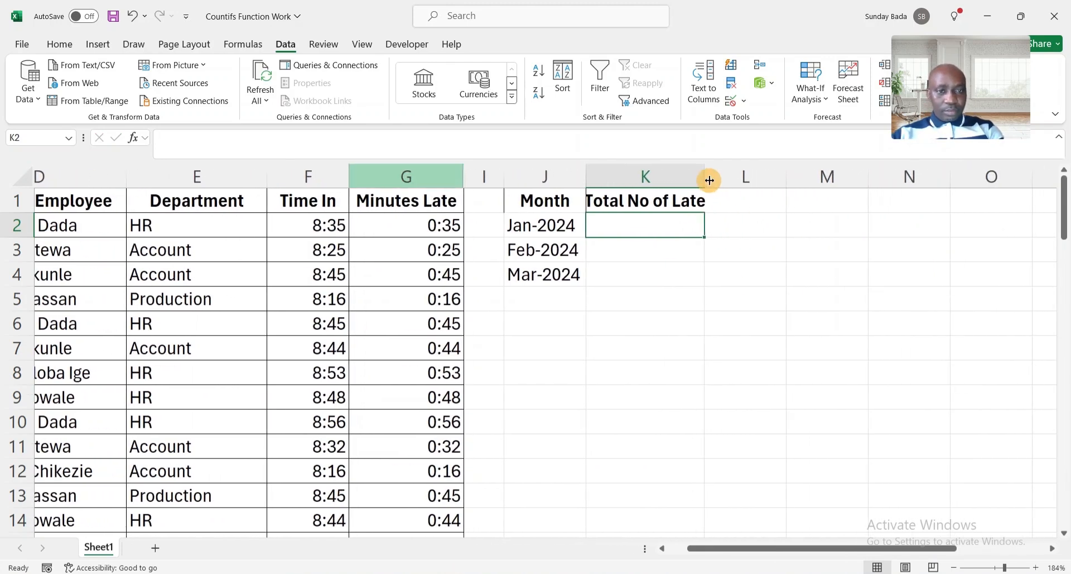
# Enter =COUNTIF($B$2:$B$70,J2) in K2 to count Jan-2024 late entries (24).
pyautogui.moveTo(705, 177); pyautogui.dragTo(722, 177)
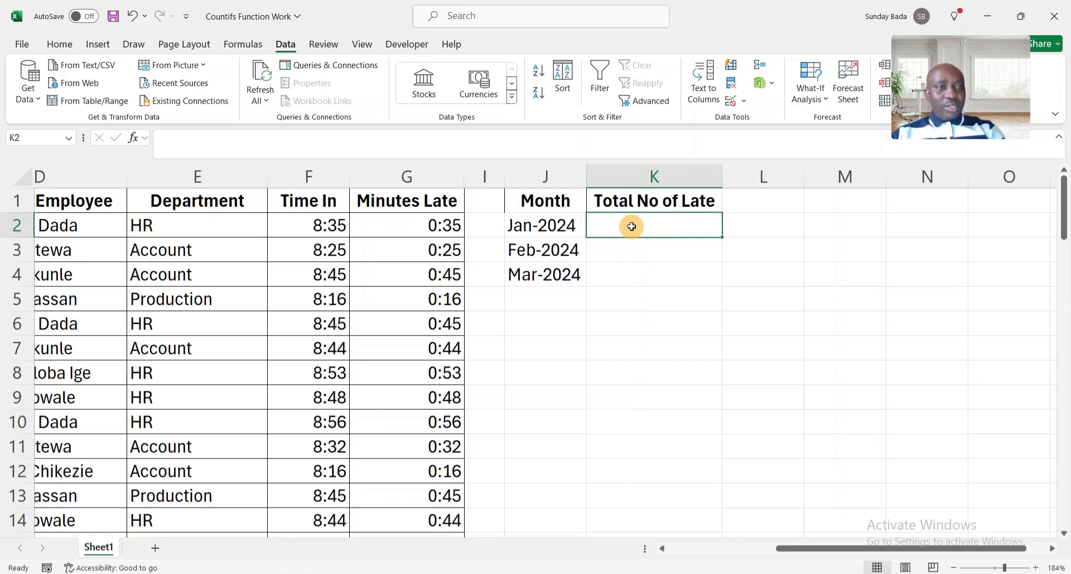
pyautogui.write('=')
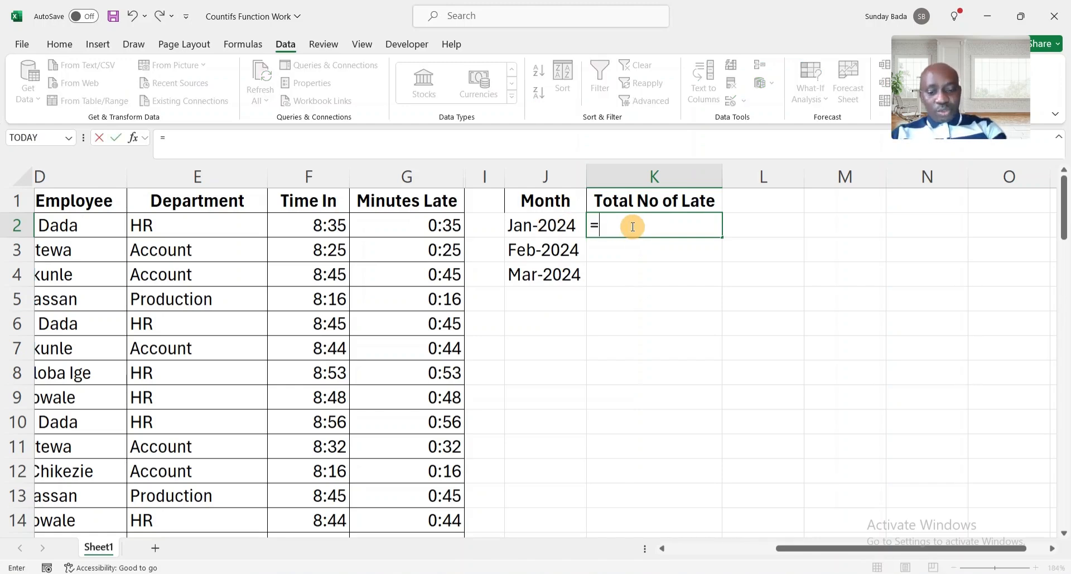
pyautogui.write('countif')
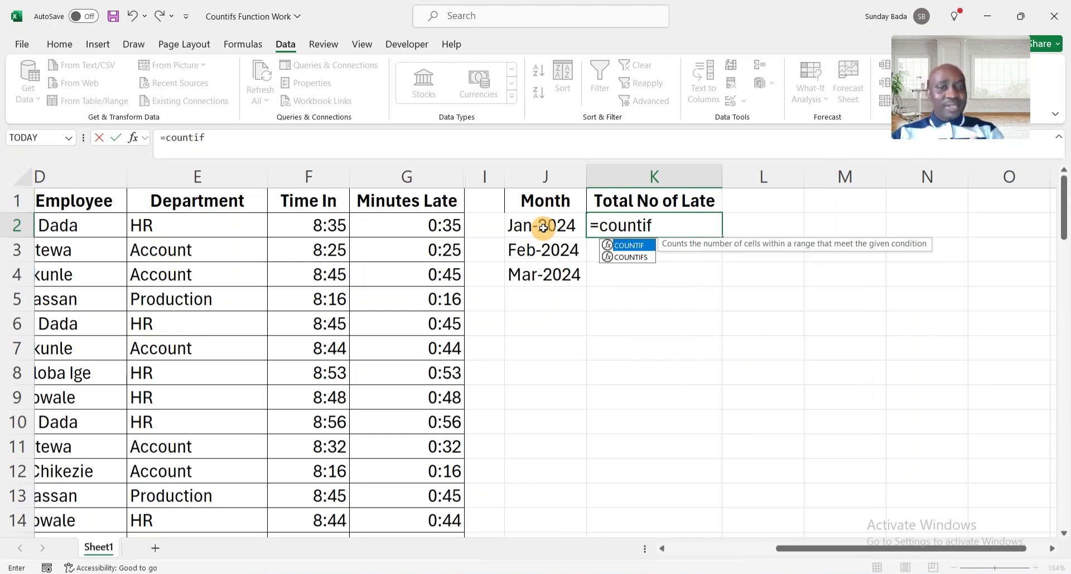
pyautogui.write('(')
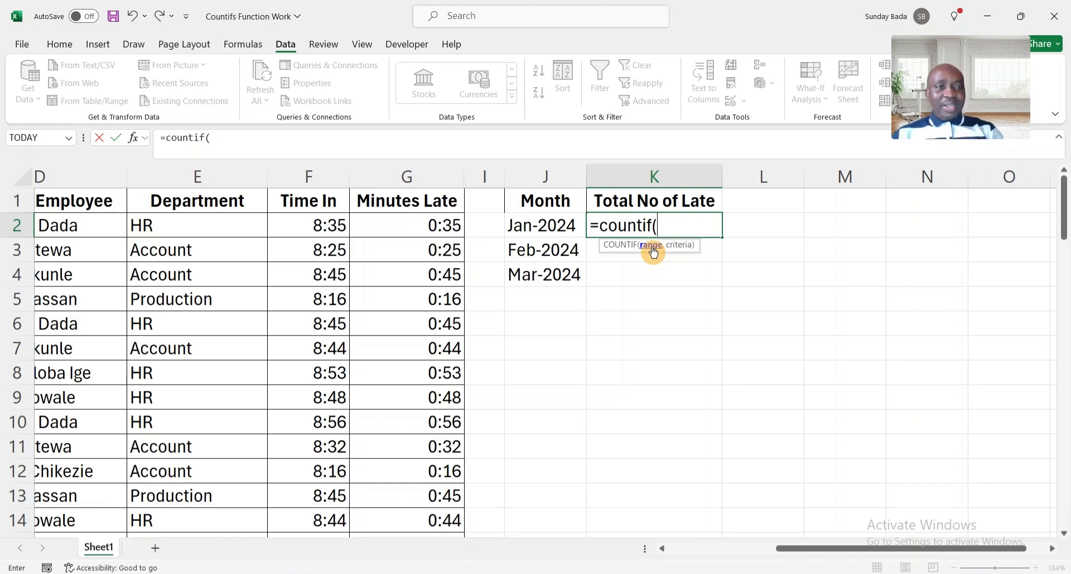
pyautogui.click(195, 220)
pyautogui.press('Left')
pyautogui.press('Left')
pyautogui.press('Left')
pyautogui.press('Left')
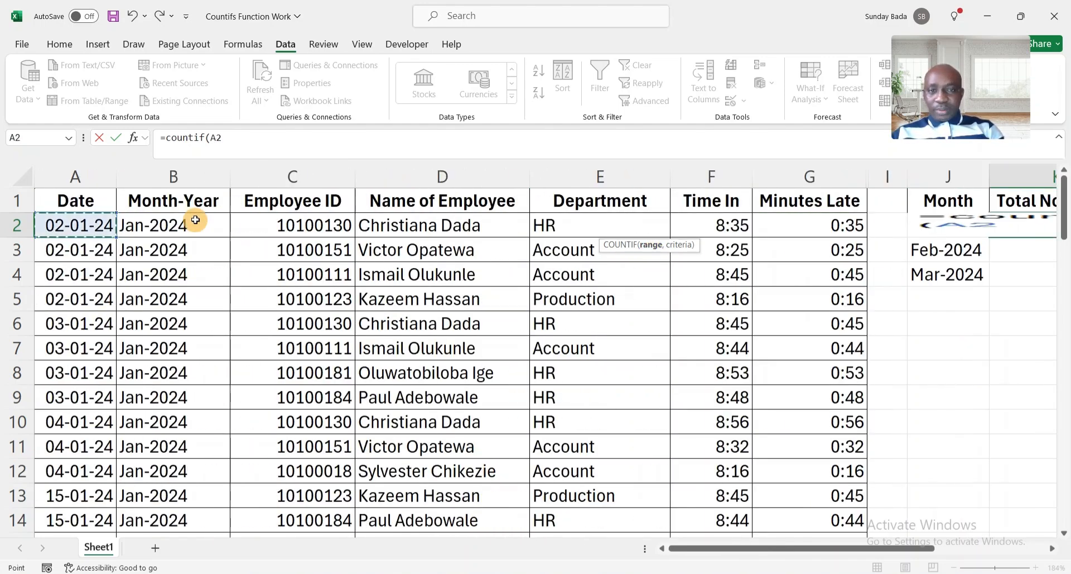
pyautogui.press('Right')
pyautogui.hotkey('ctrl', 'shift', 'Down')
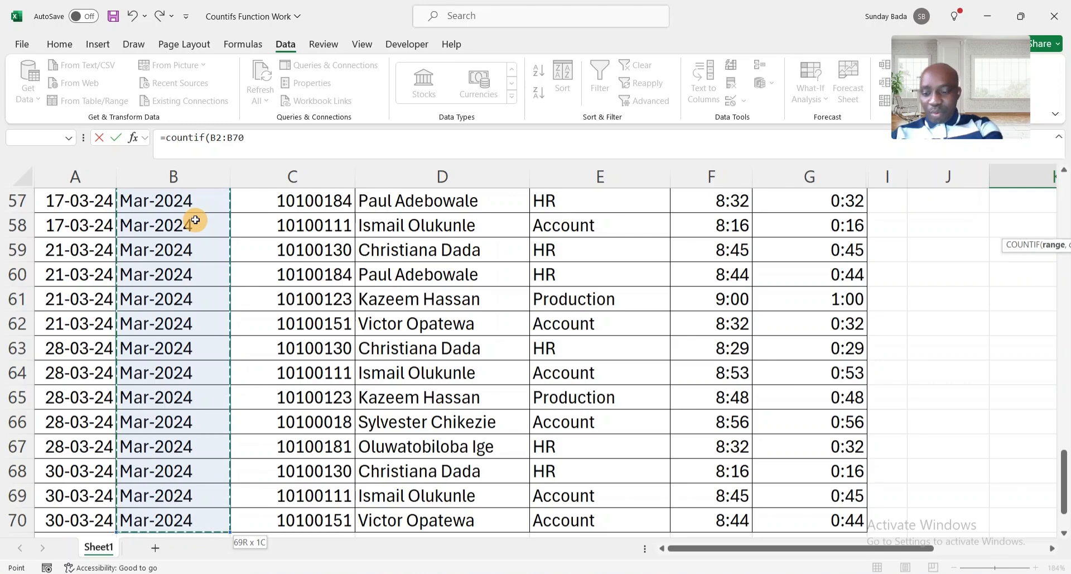
pyautogui.press('F4')
pyautogui.write(',')
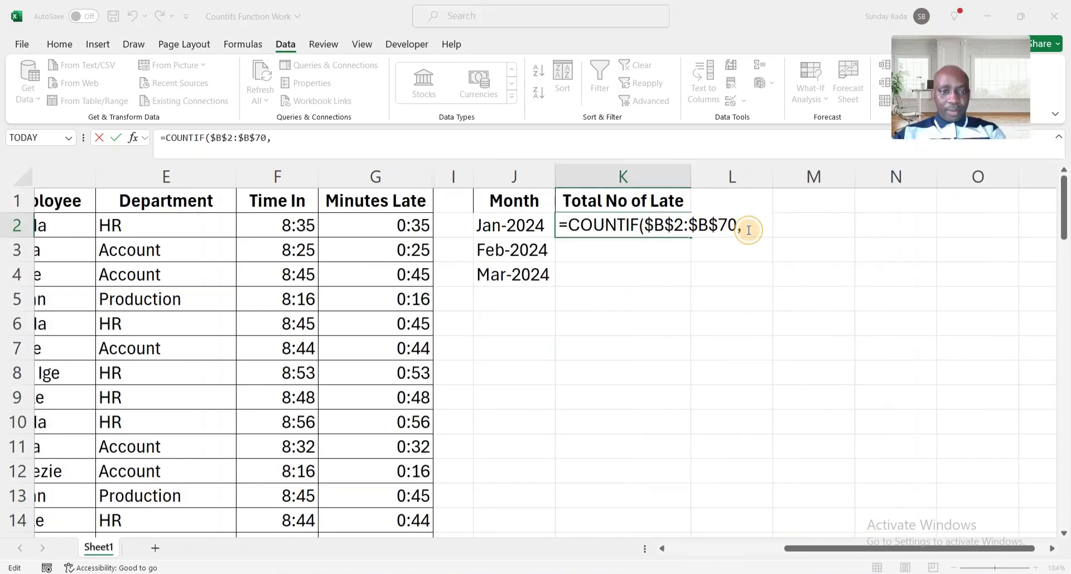
pyautogui.click(749, 230)
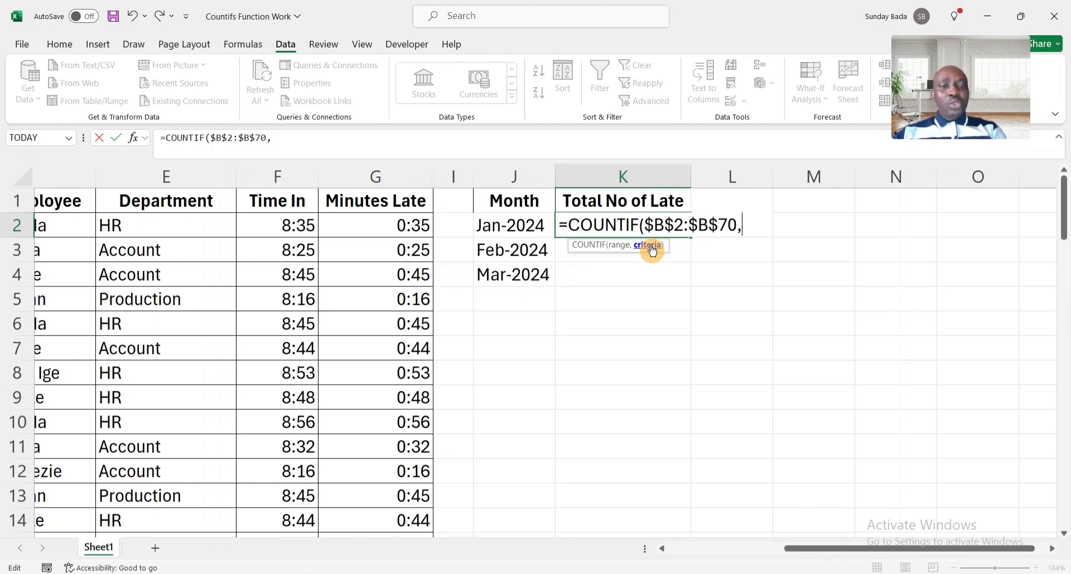
pyautogui.click(506, 227)
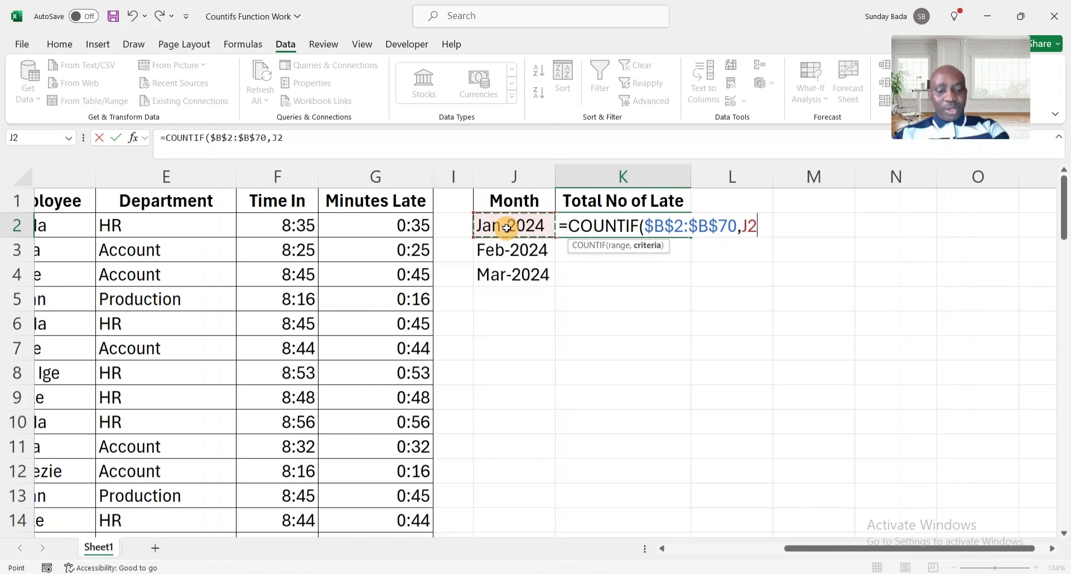
pyautogui.press('Return')
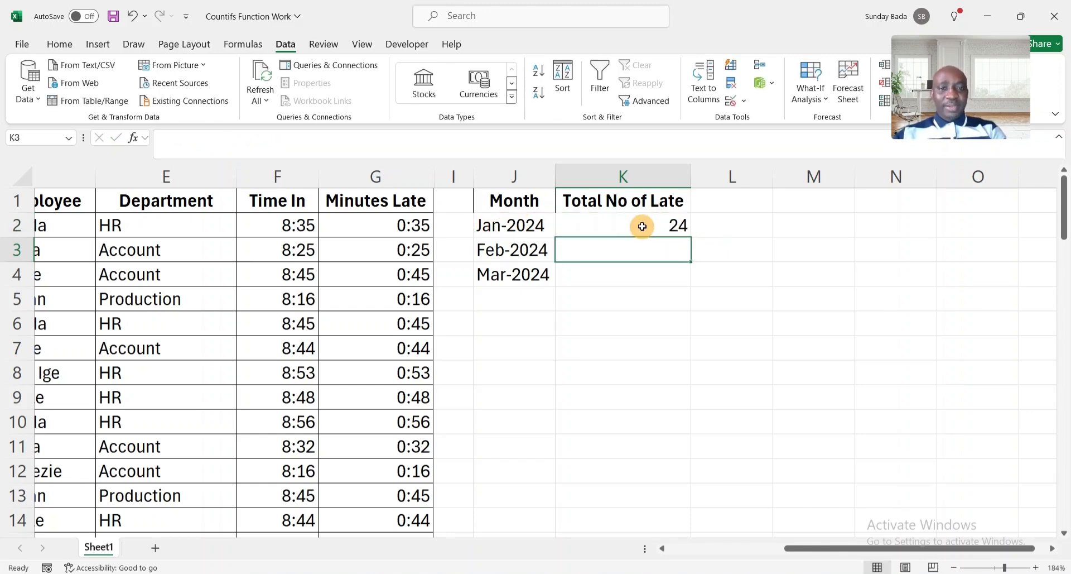
# Copy the K2 COUNTIF down to K3:K4, giving 25 and 20.
pyautogui.click(642, 226)
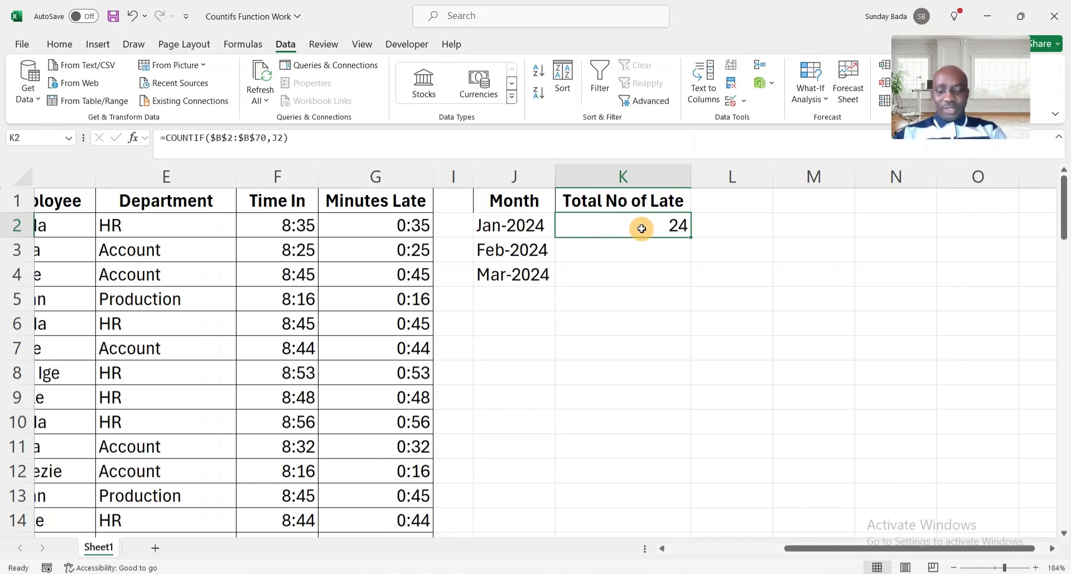
pyautogui.hotkey('ctrl', 'c')
pyautogui.hotkey('shift', 'Down')
pyautogui.hotkey('shift', 'Down')
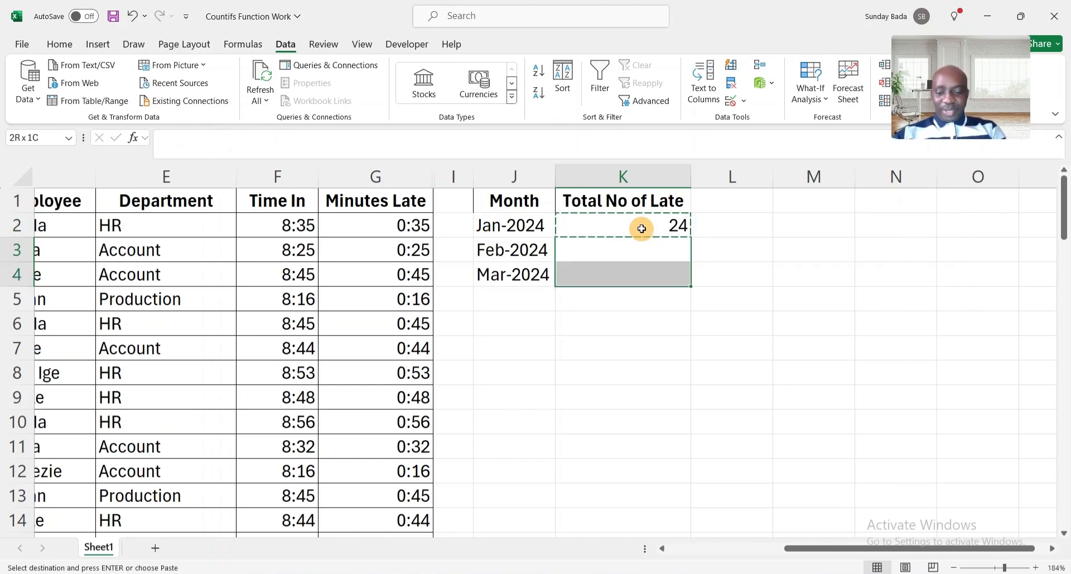
pyautogui.hotkey('ctrl', 'v')
pyautogui.click(663, 246)
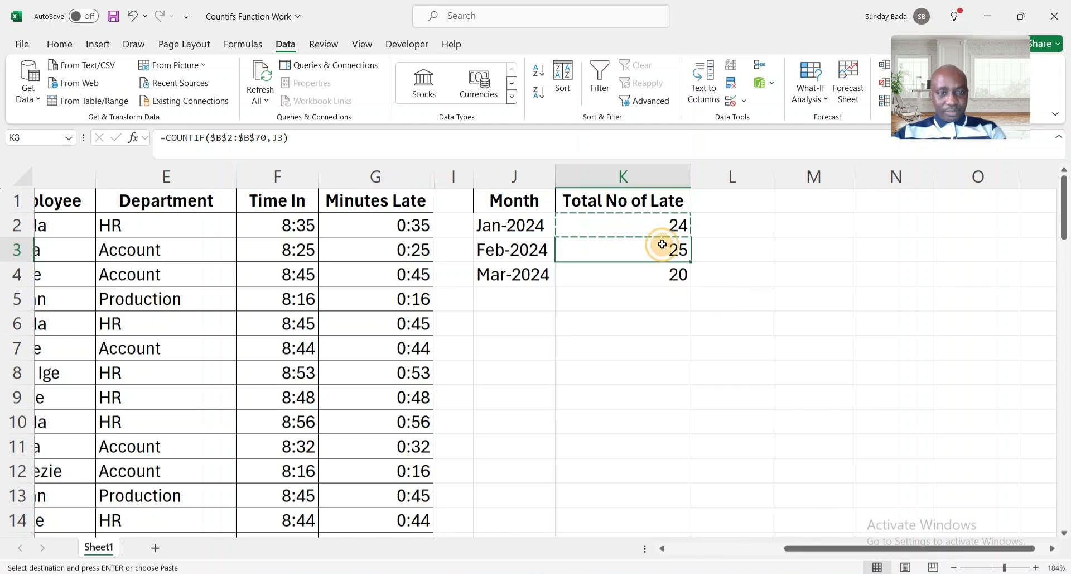
pyautogui.press('Escape')
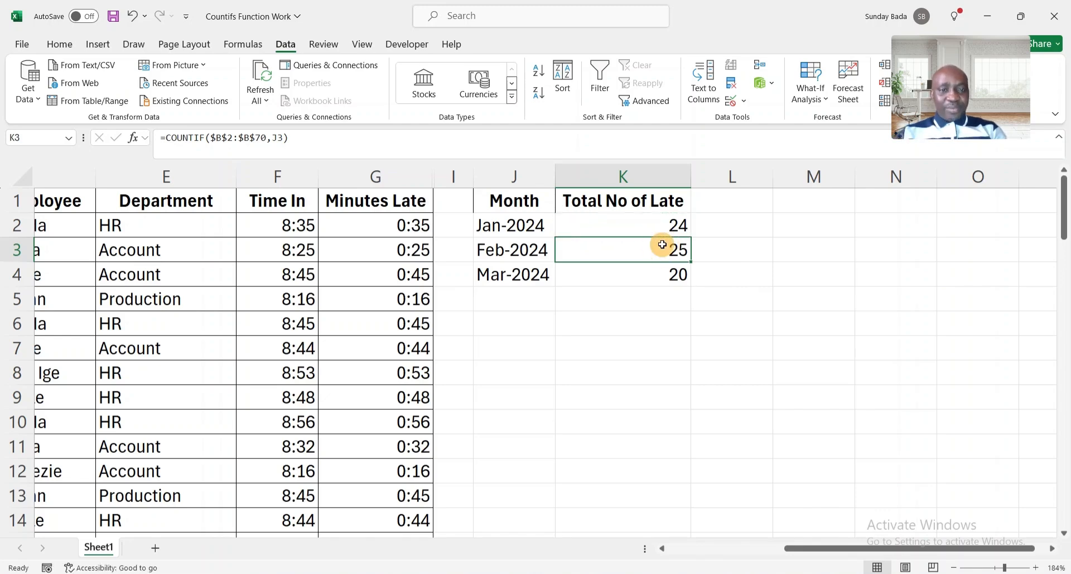
pyautogui.click(650, 274)
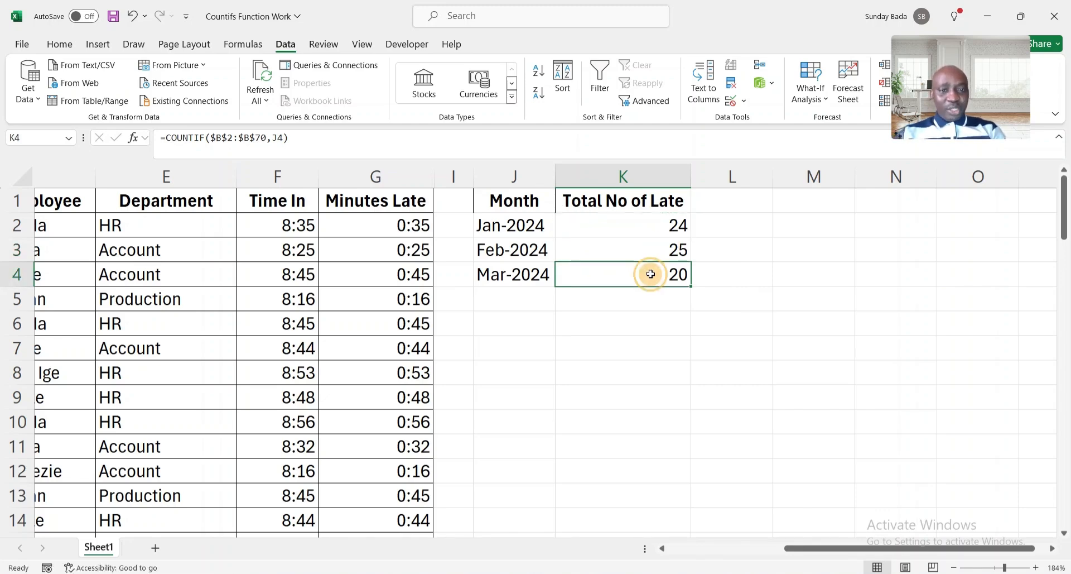
pyautogui.click(651, 299)
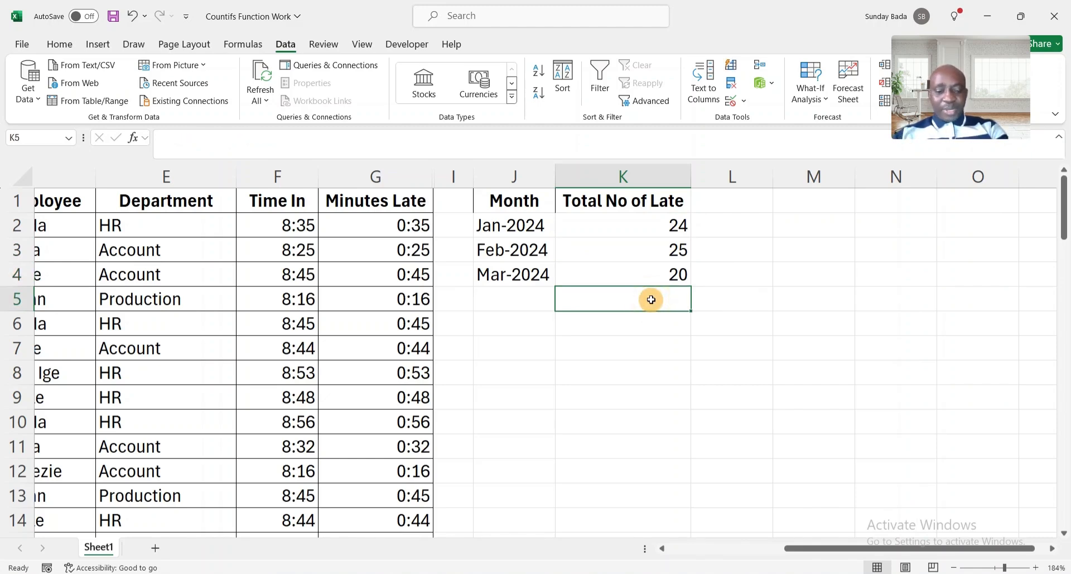
pyautogui.hotkey('alt', '=')
pyautogui.press('Return')
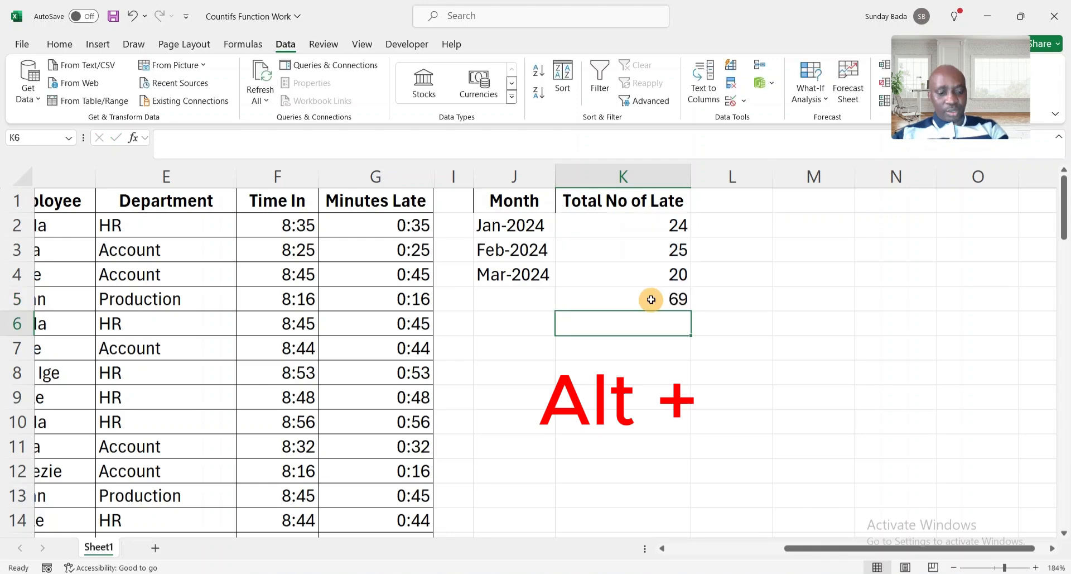
pyautogui.click(653, 300)
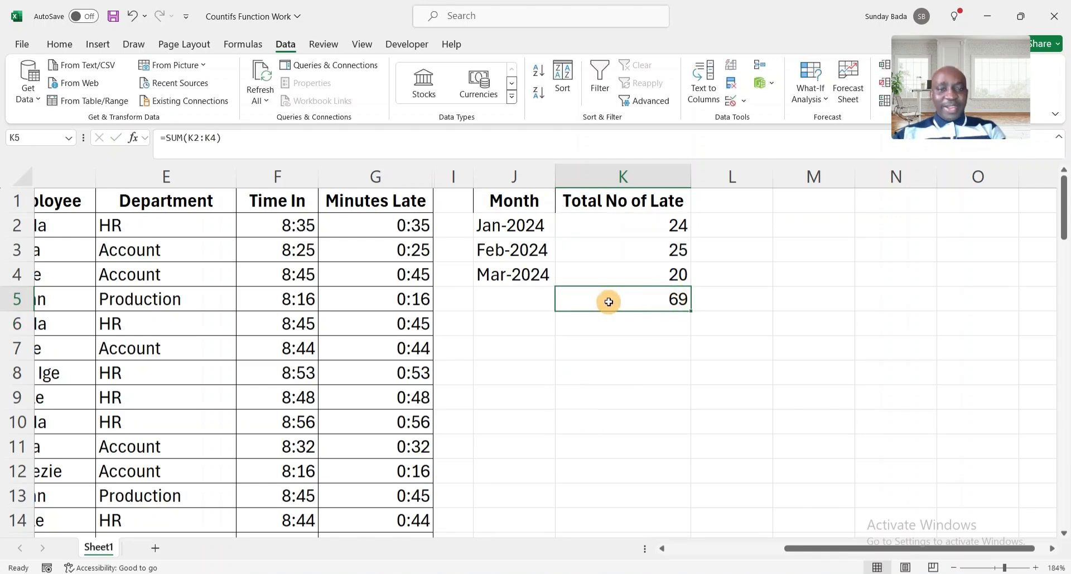
pyautogui.click(409, 223)
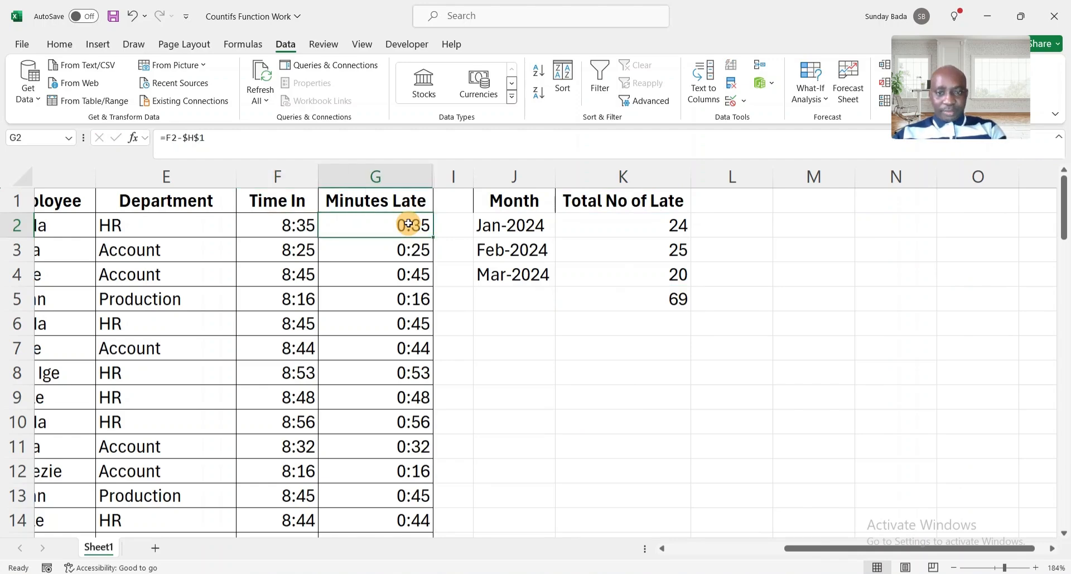
pyautogui.hotkey('ctrl', 'shift', 'Down')
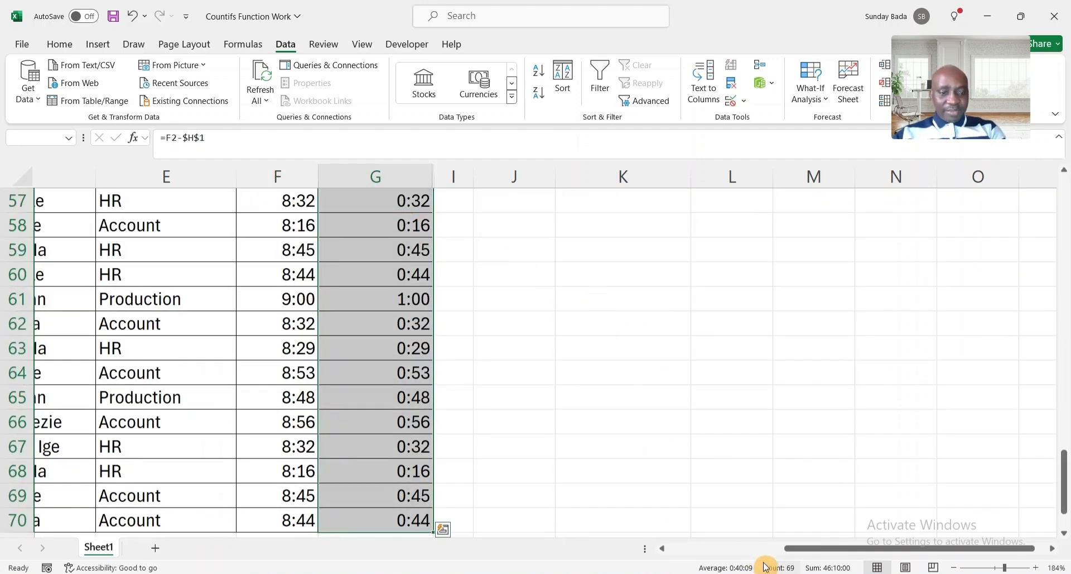
pyautogui.scroll(7, 743, 399)
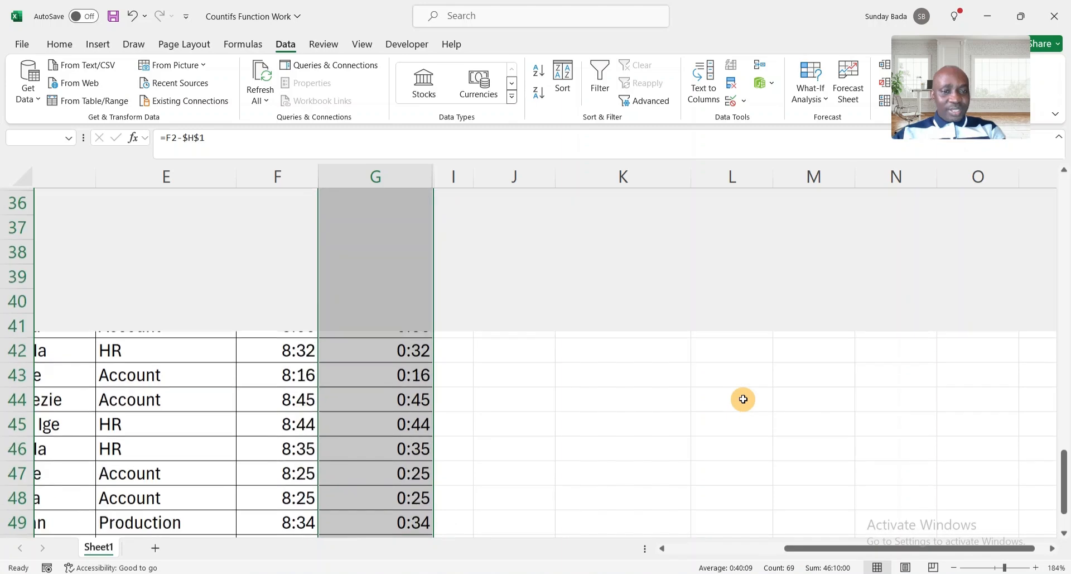
pyautogui.scroll(12, 743, 399)
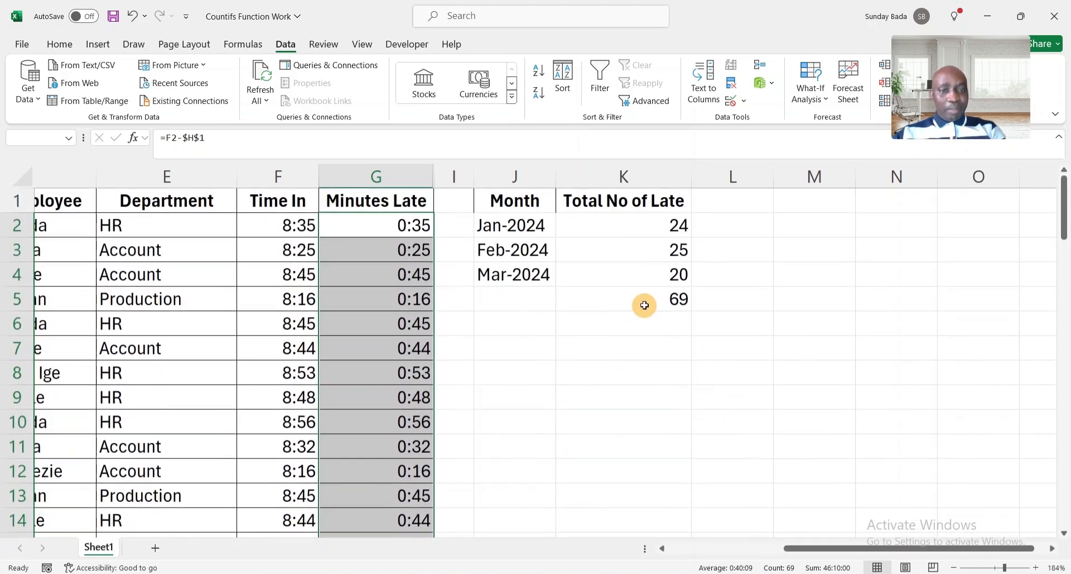
pyautogui.click(644, 305)
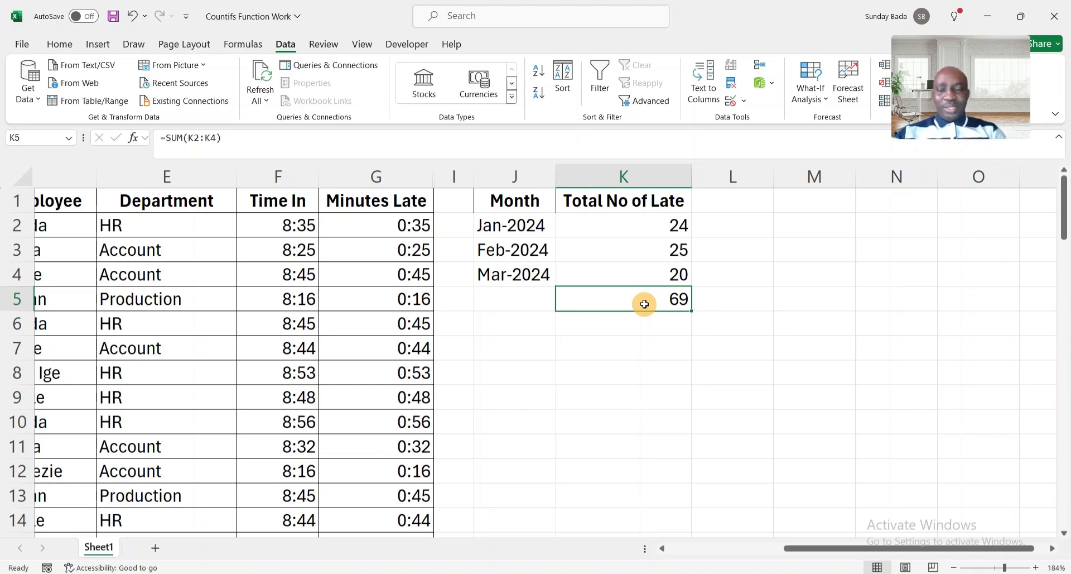
# Copy the Department column from E2 down and paste it starting at J7.
pyautogui.click(506, 224)
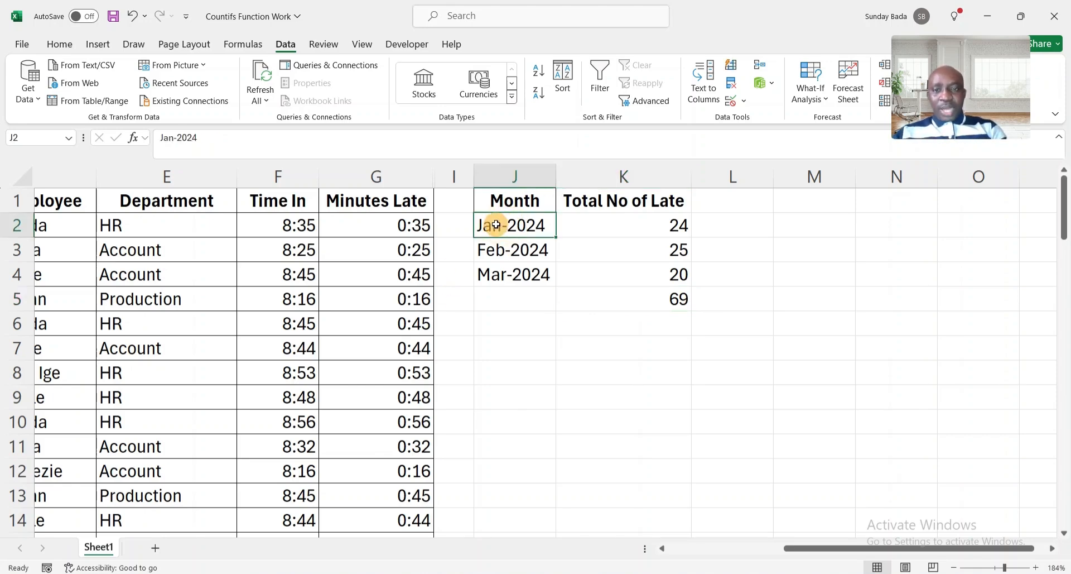
pyautogui.click(155, 221)
pyautogui.hotkey('ctrl', 'shift', 'Down')
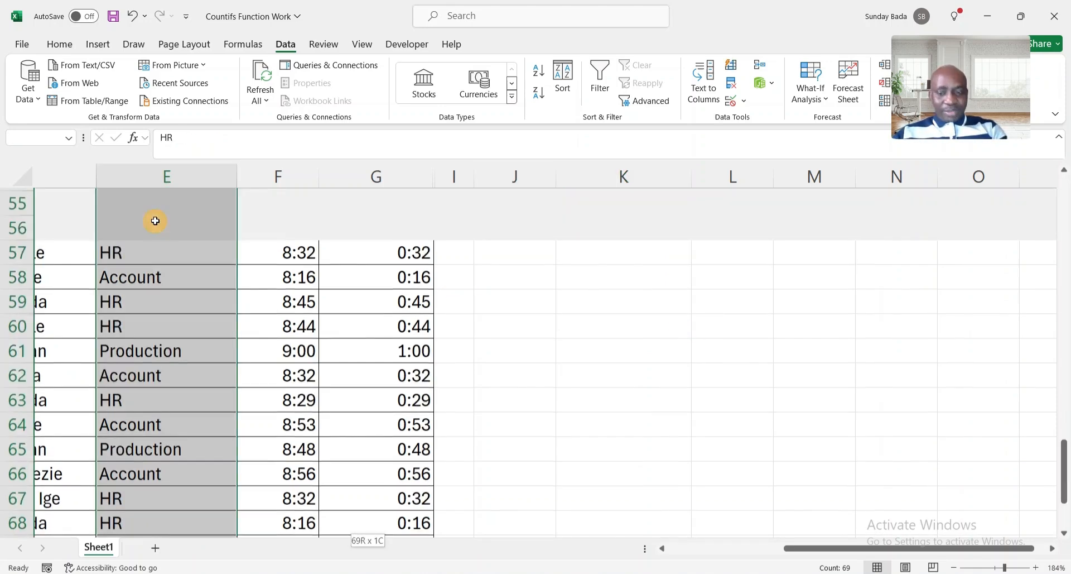
pyautogui.hotkey('ctrl', 'c')
pyautogui.press('Right')
pyautogui.press('Right')
pyautogui.press('Right')
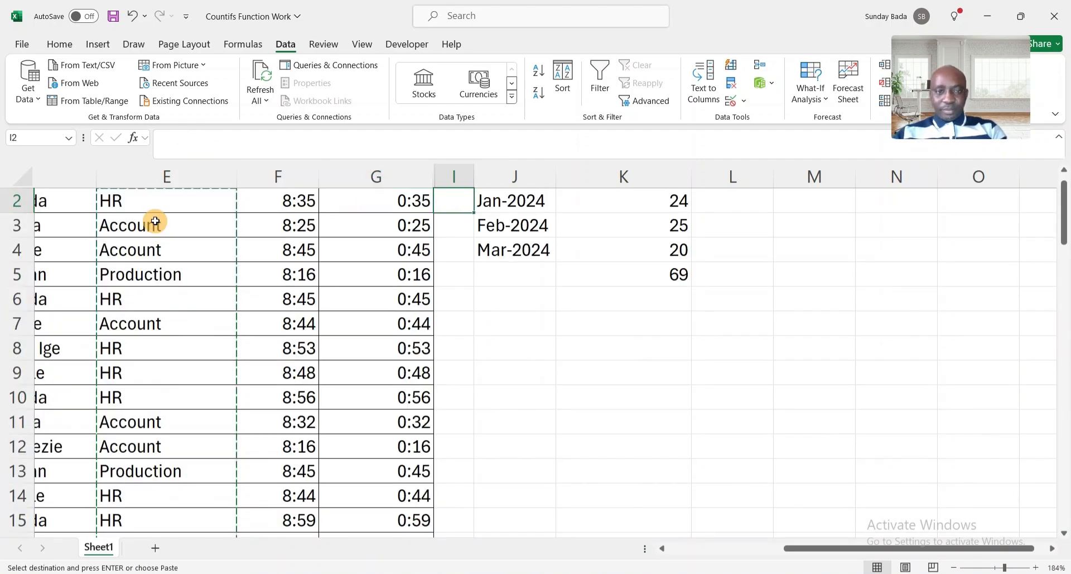
pyautogui.press('Down')
pyautogui.press('Down')
pyautogui.press('Down')
pyautogui.press('Down')
pyautogui.press('Down')
pyautogui.press('Right')
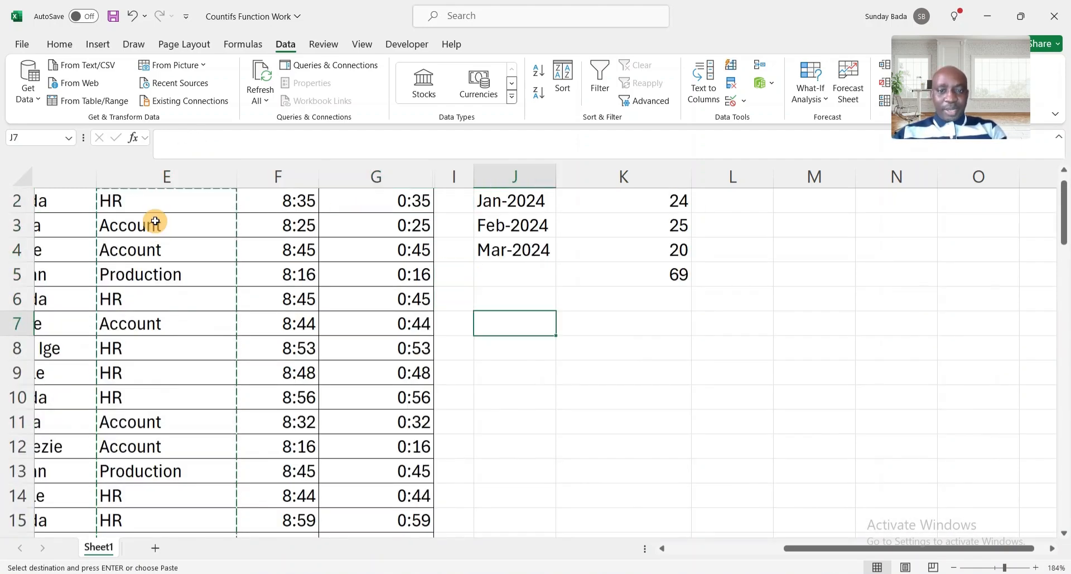
pyautogui.hotkey('ctrl', 'v')
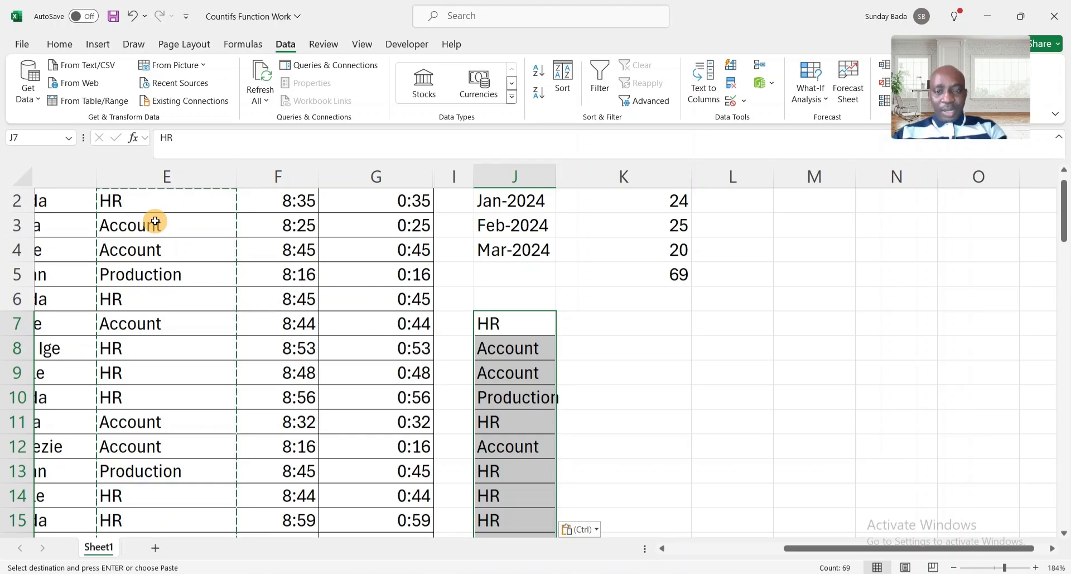
pyautogui.press('Escape')
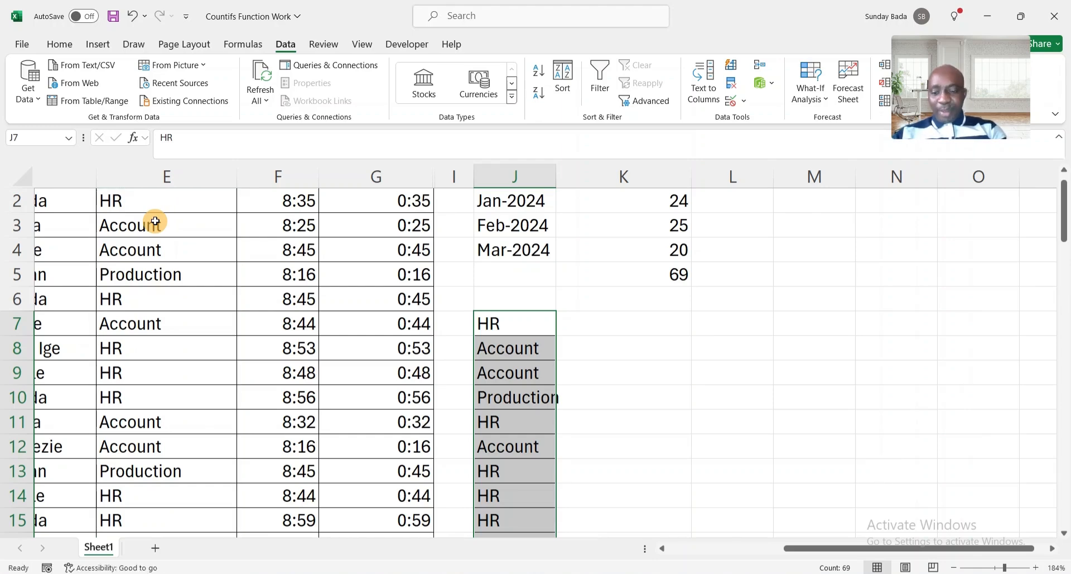
# Remove duplicates from the pasted departments with 'My data has headers' unchecked.
pyautogui.press('alt')
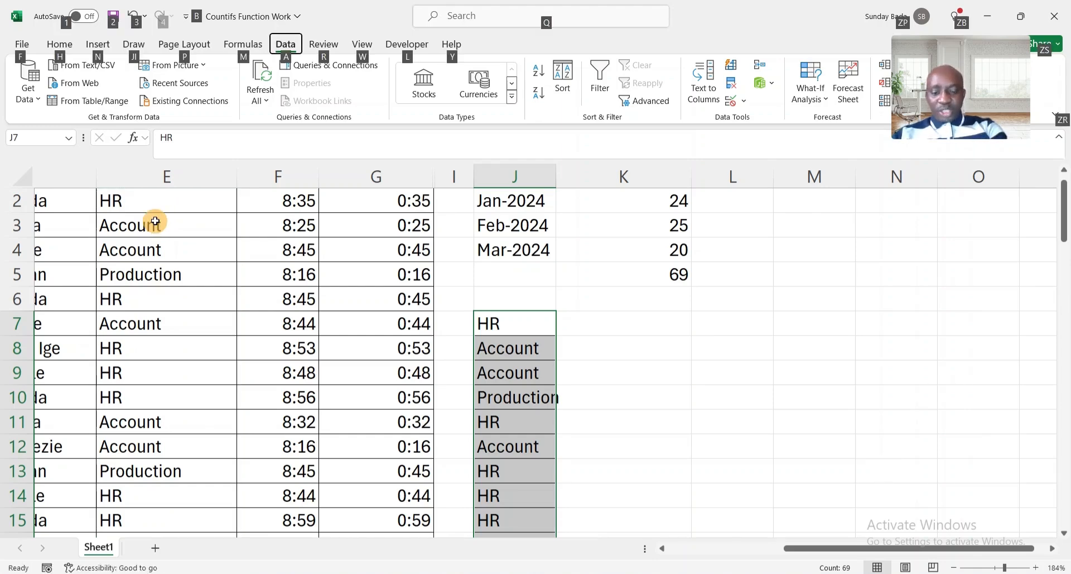
pyautogui.press('a')
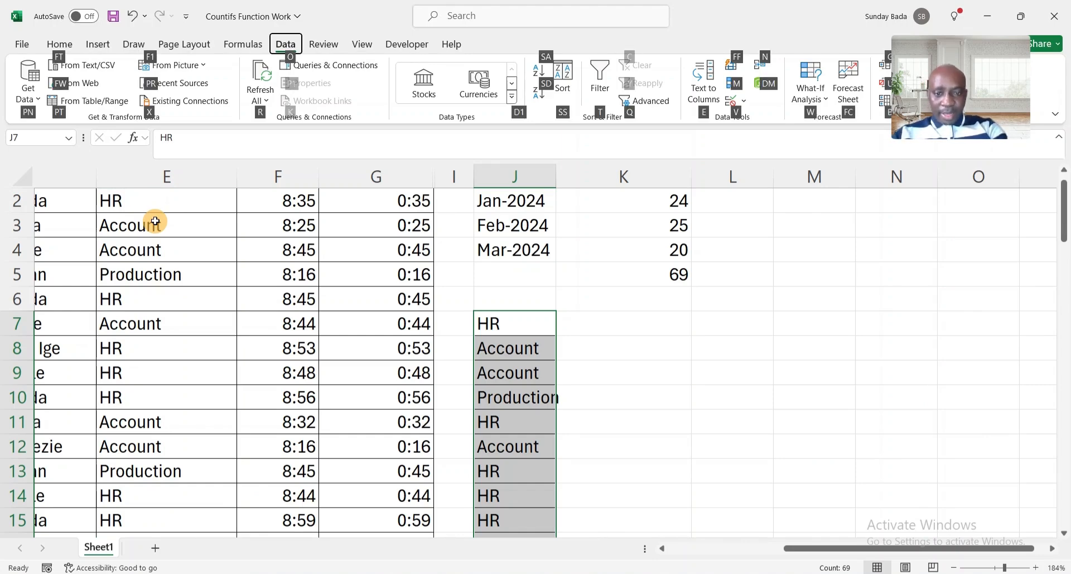
pyautogui.press('m')
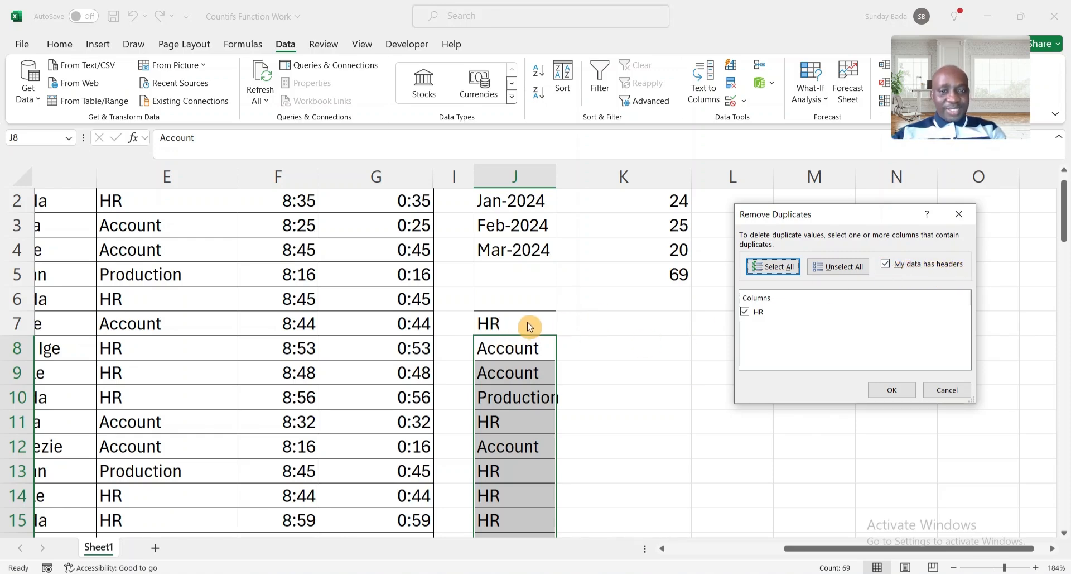
pyautogui.click(887, 264)
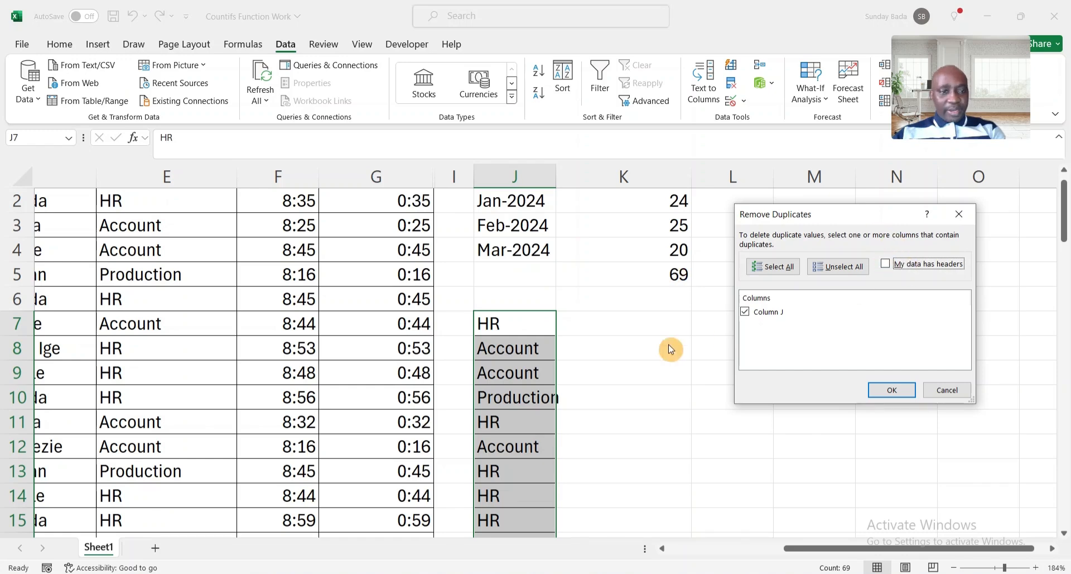
pyautogui.click(890, 391)
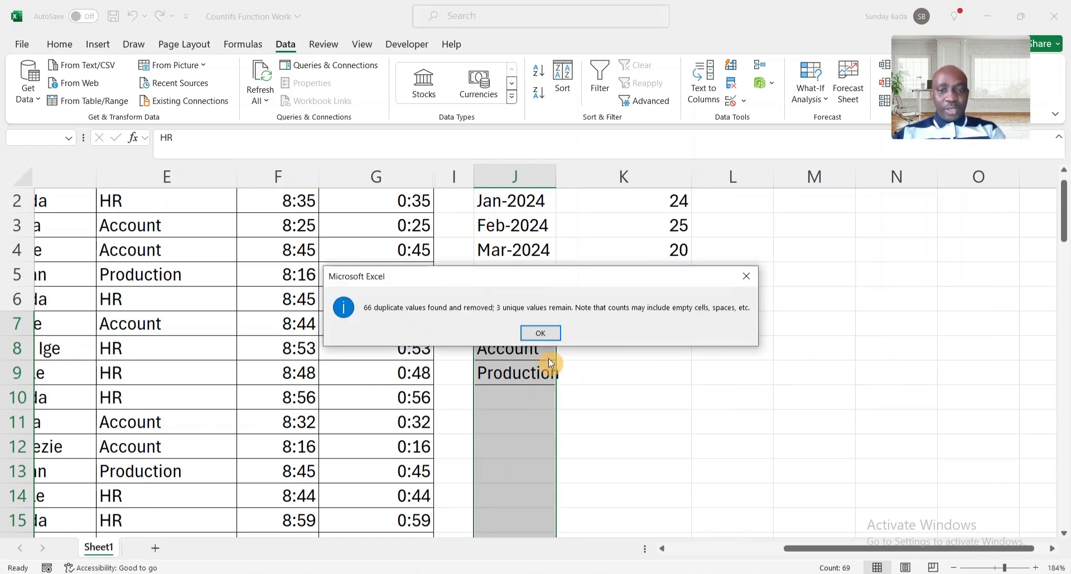
pyautogui.click(541, 333)
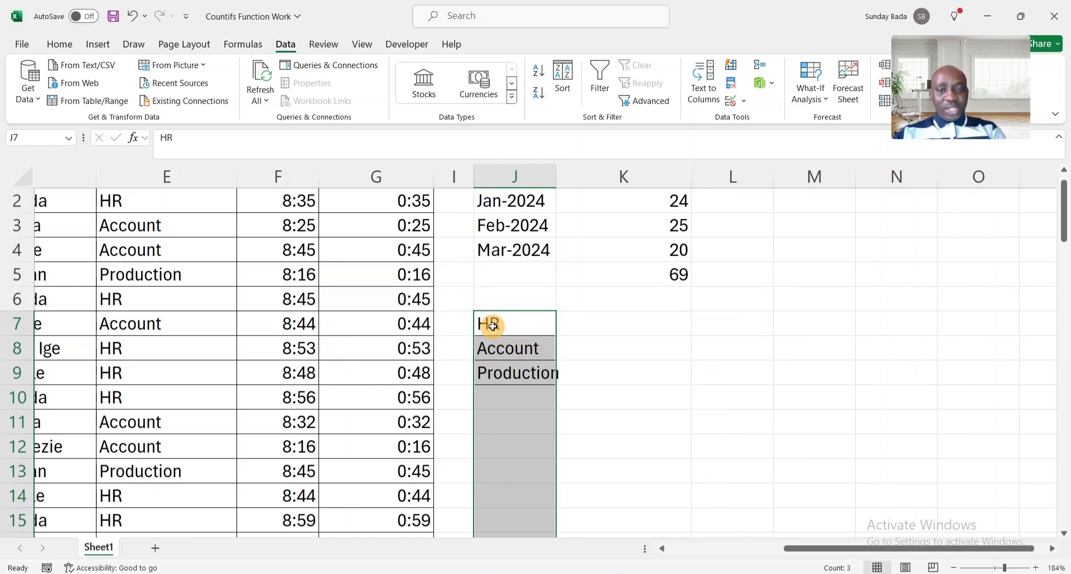
# Paste J7:J9 transposed into L1 so HR, Account and Production run across L1:N1.
pyautogui.click(492, 326)
pyautogui.hotkey('shift', 'Down')
pyautogui.hotkey('shift', 'Down')
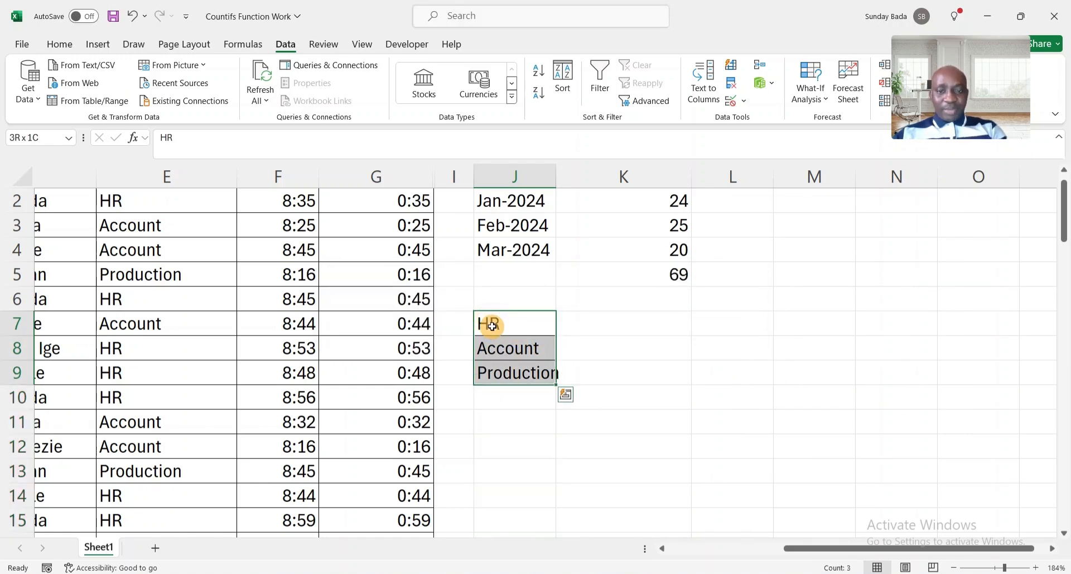
pyautogui.hotkey('ctrl', 'c')
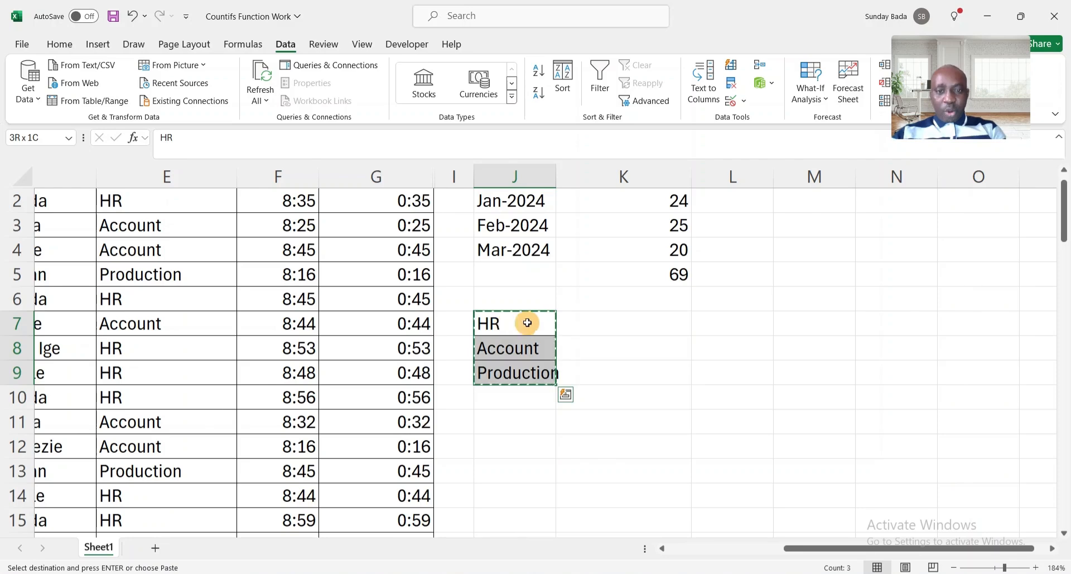
pyautogui.scroll(1, 717, 263)
pyautogui.click(729, 201)
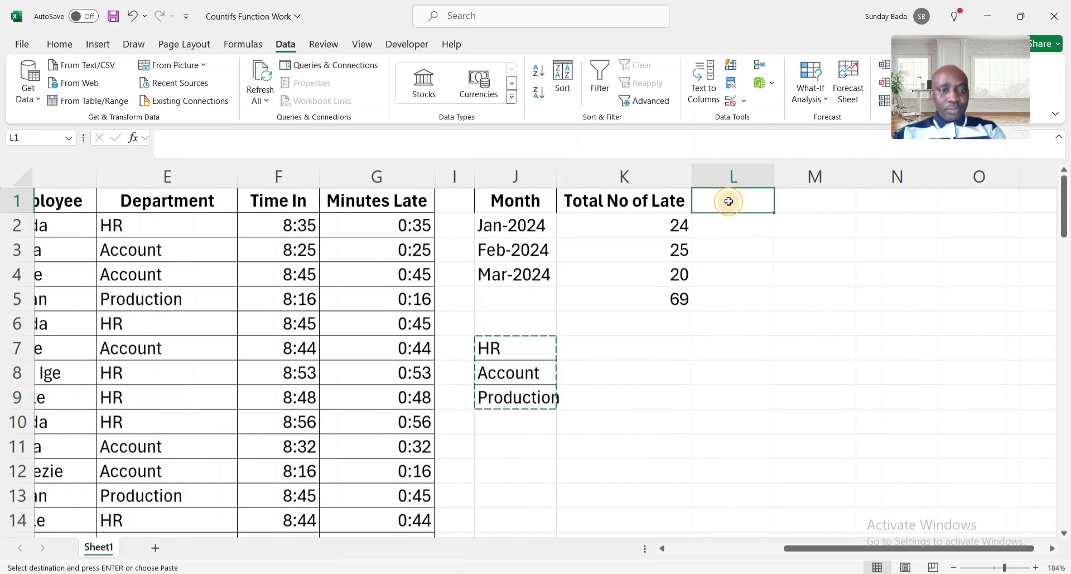
pyautogui.rightClick(728, 201)
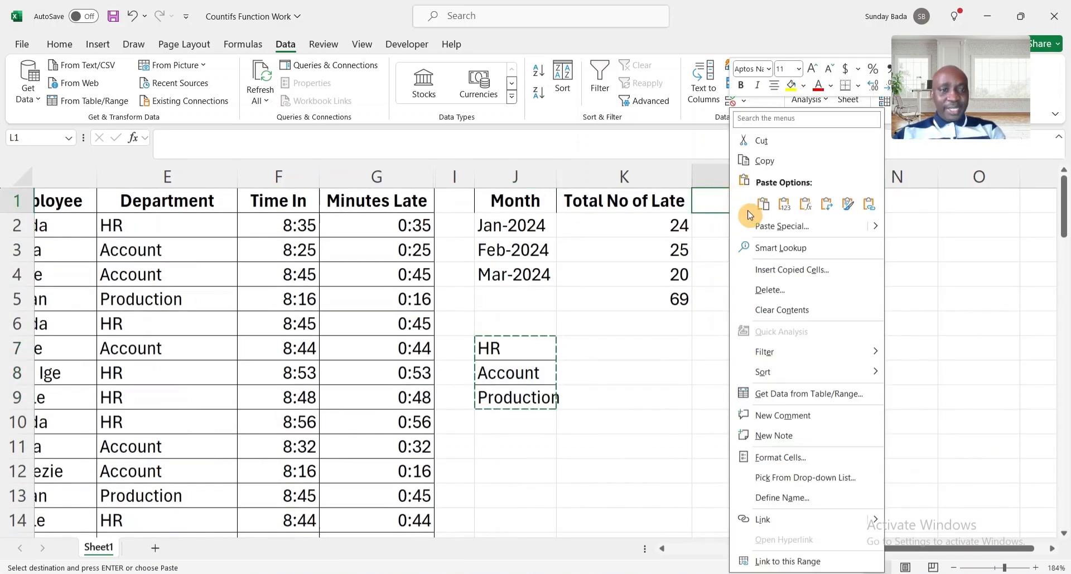
pyautogui.click(804, 226)
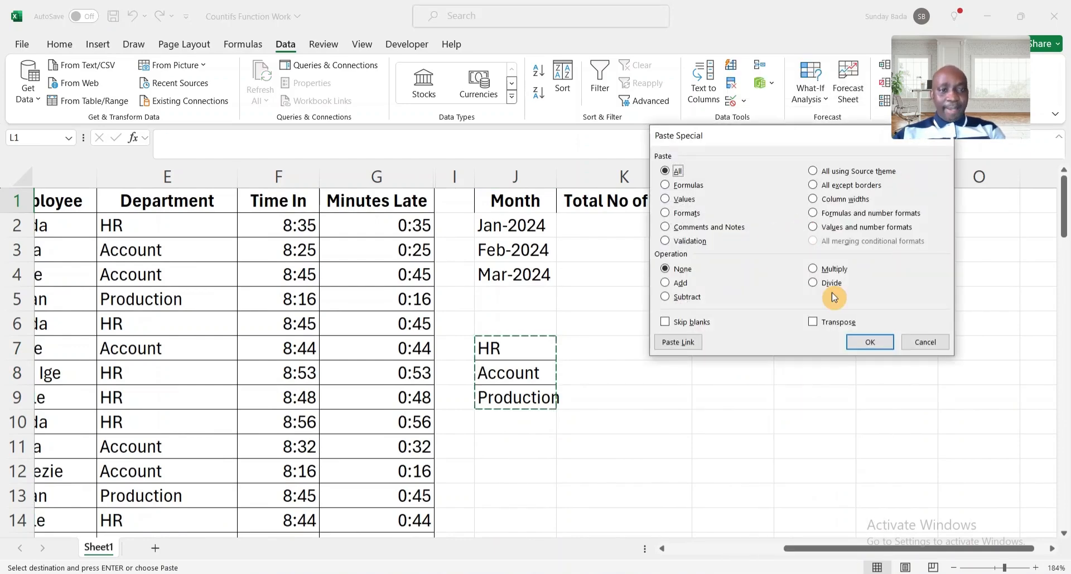
pyautogui.click(824, 324)
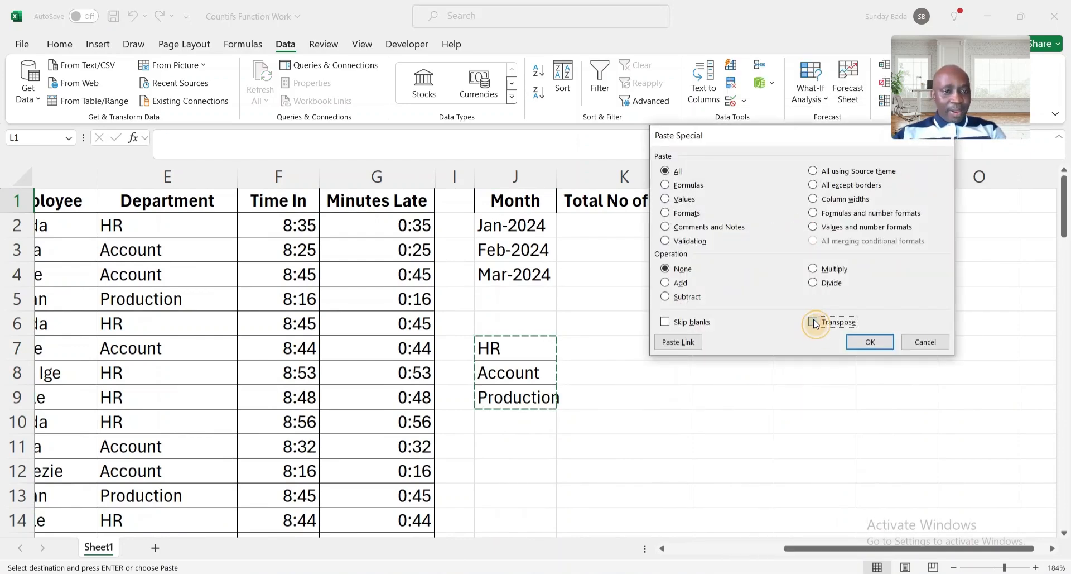
pyautogui.click(869, 342)
pyautogui.press('Escape')
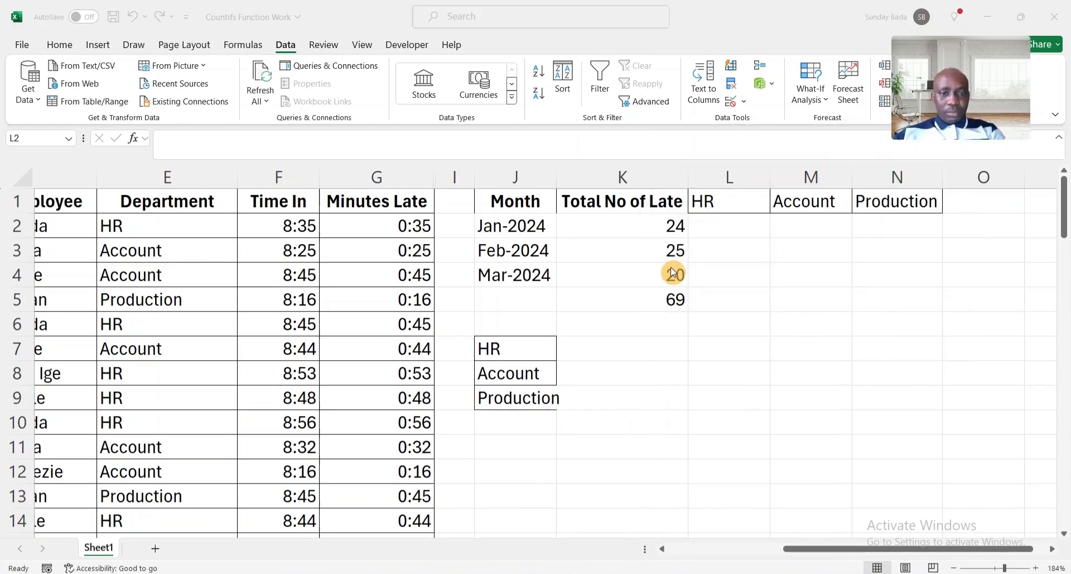
# Start =COUNTIFS in L2 with locked month range $B$2:$B$70 and criterion J2.
pyautogui.click(728, 229)
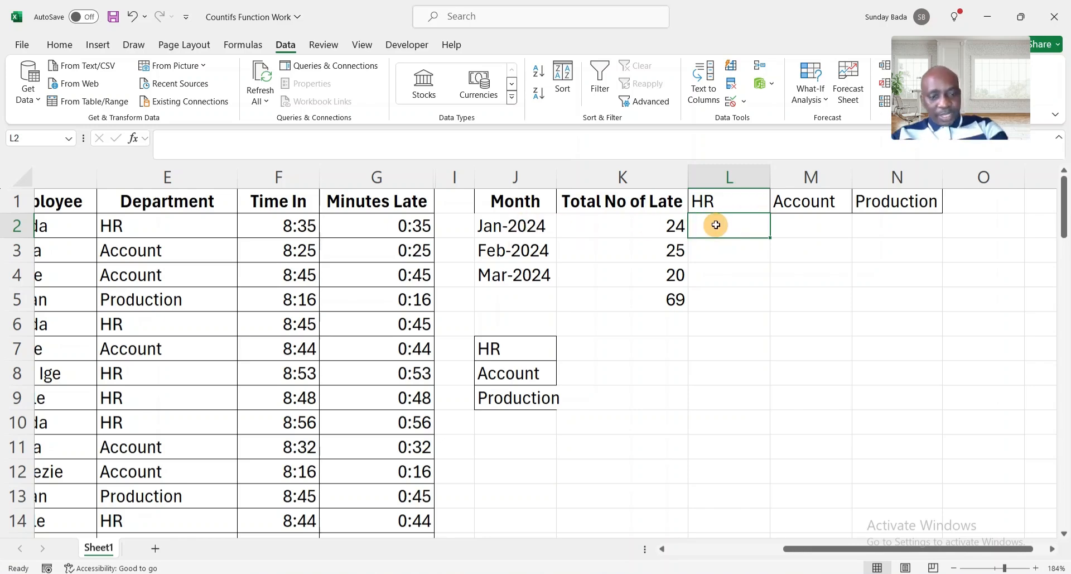
pyautogui.write('=cou')
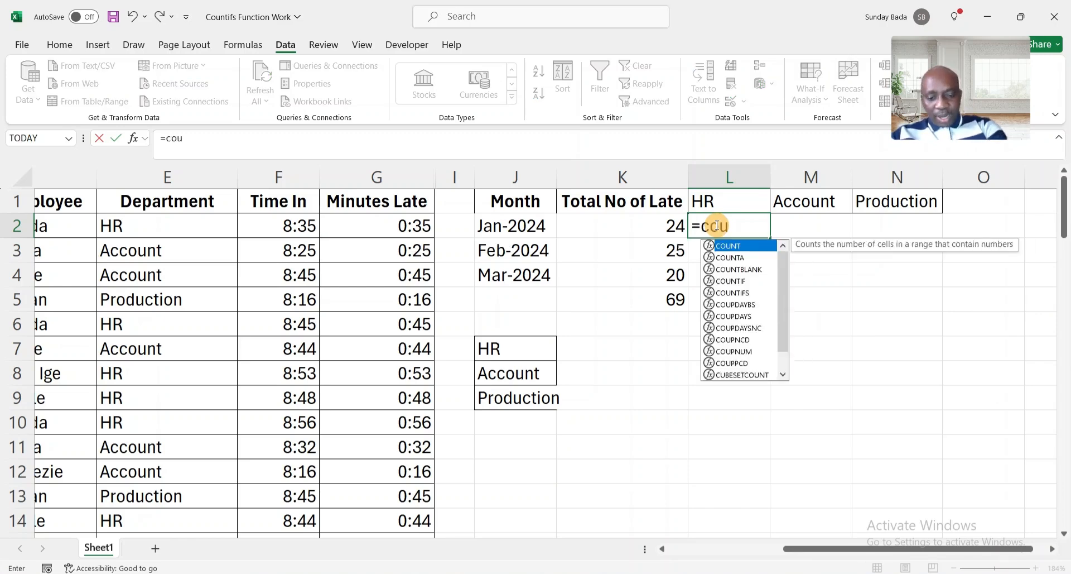
pyautogui.write('ntif')
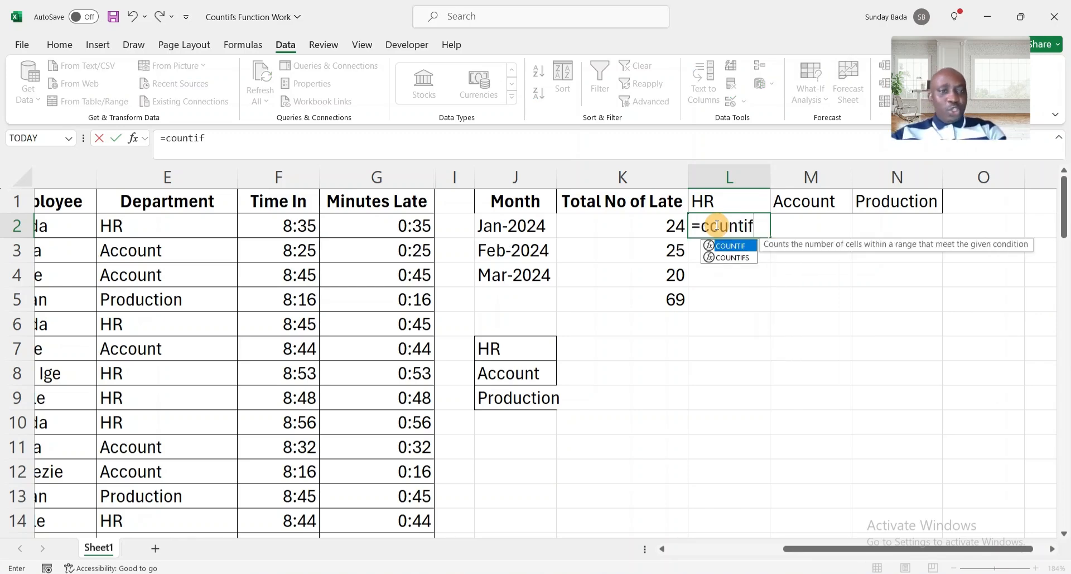
pyautogui.write('s')
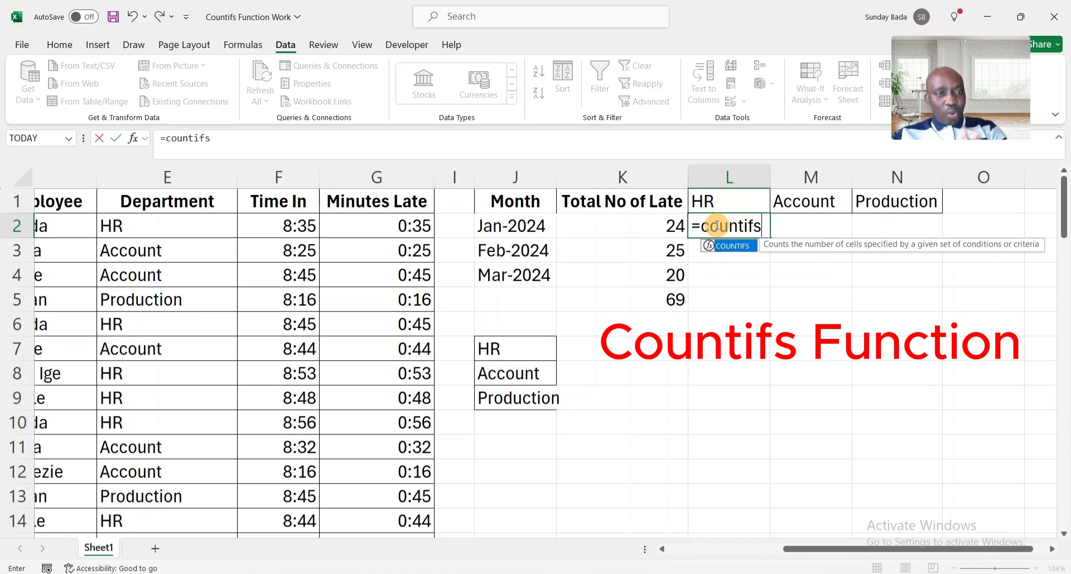
pyautogui.write('(')
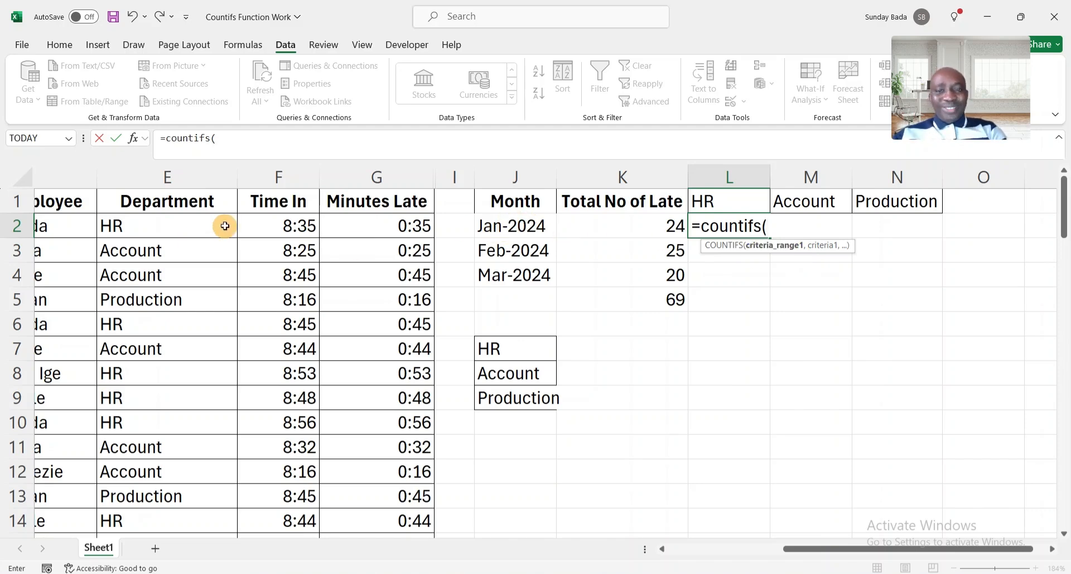
pyautogui.hscroll(-5, 225, 225)
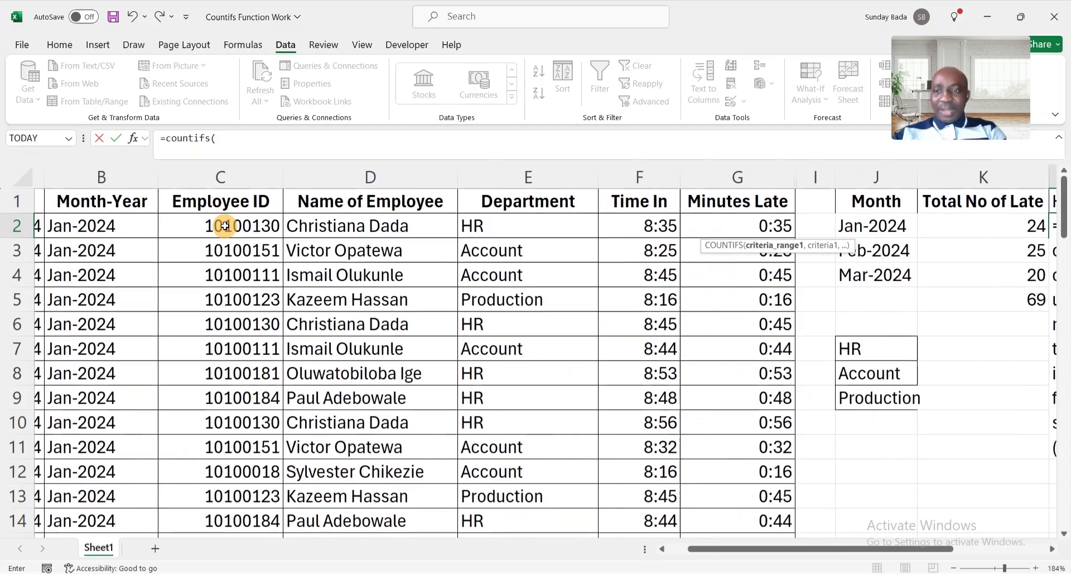
pyautogui.click(89, 231)
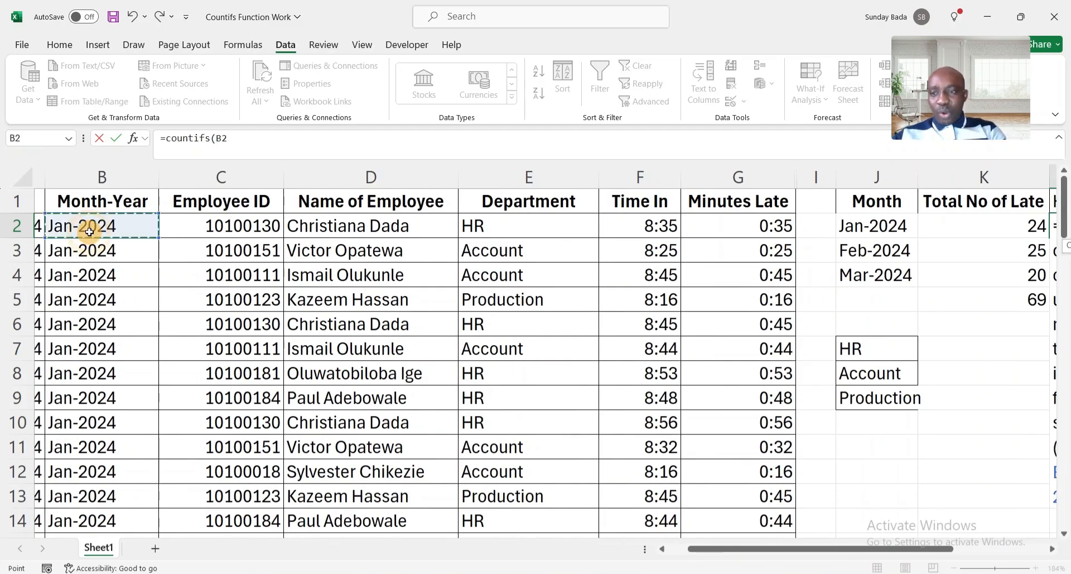
pyautogui.hotkey('ctrl', 'shift', 'Down')
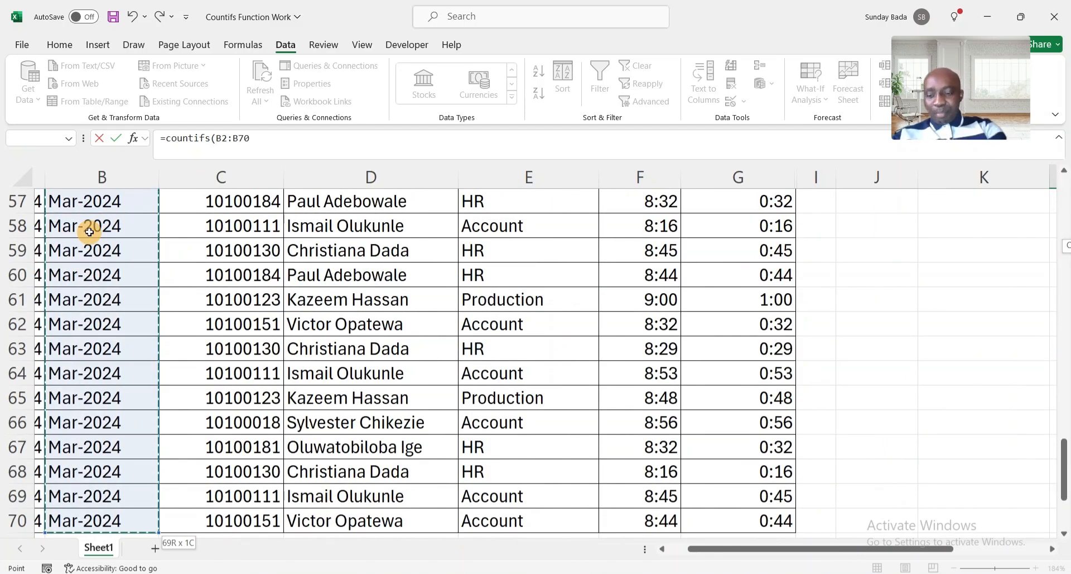
pyautogui.press('F4')
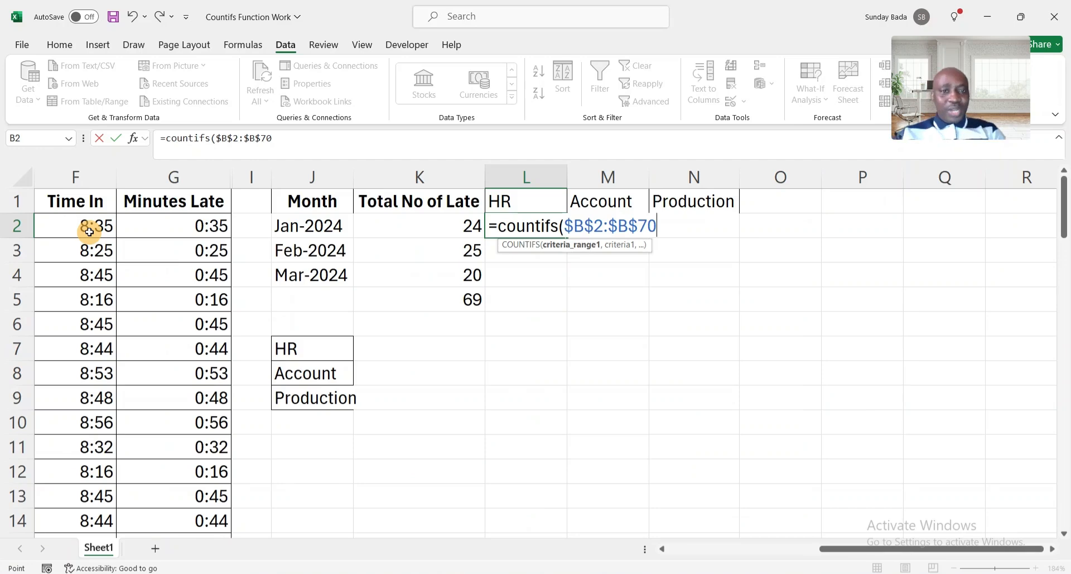
pyautogui.write(',')
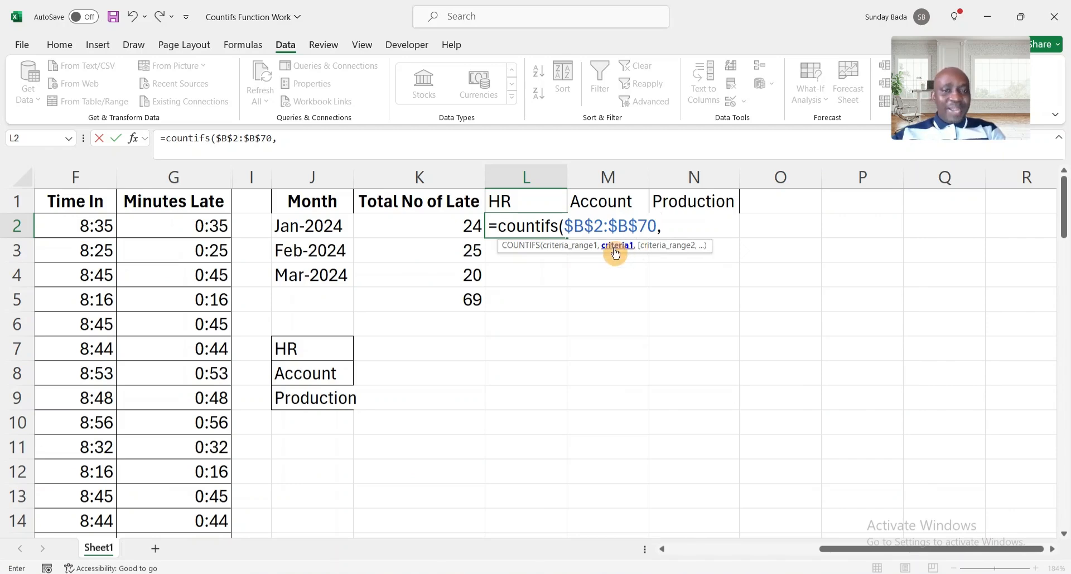
pyautogui.click(302, 229)
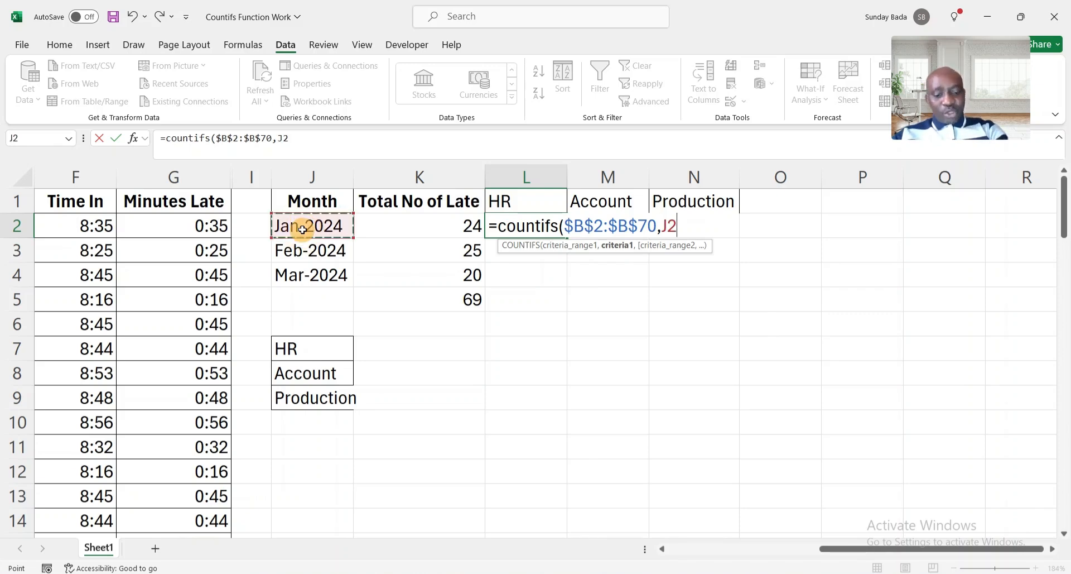
pyautogui.write(',')
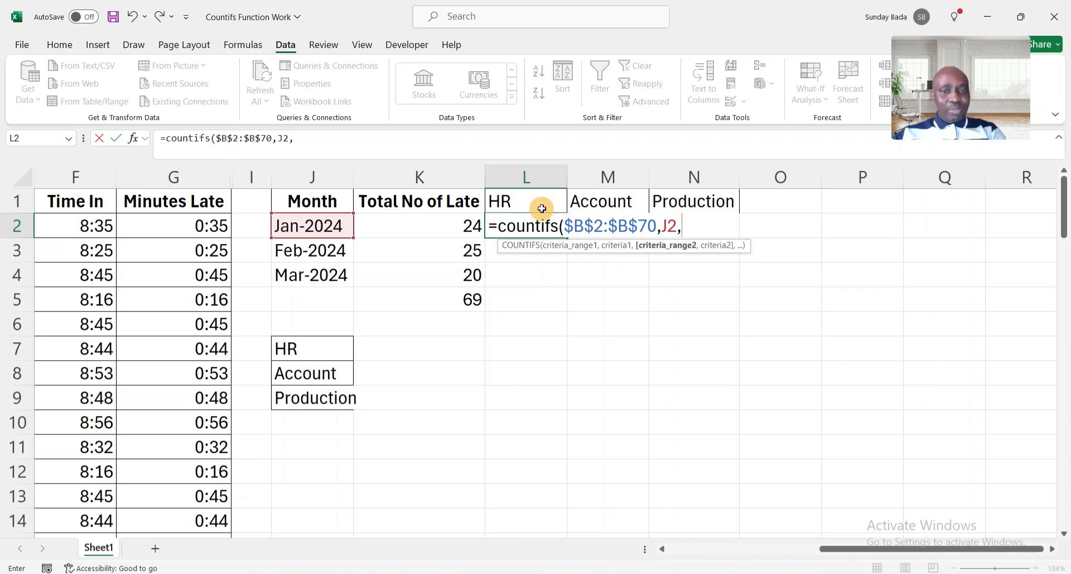
# Add locked department range $E$2:$E$70 with criterion L1, so L2 shows 11.
pyautogui.click(223, 221)
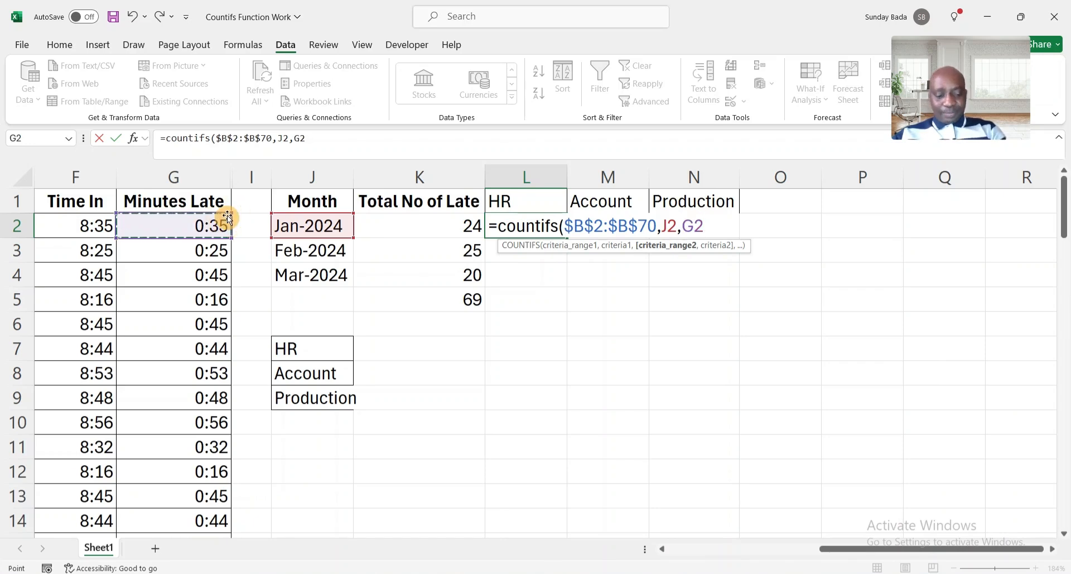
pyautogui.hscroll(-3, 226, 215)
pyautogui.click(227, 220)
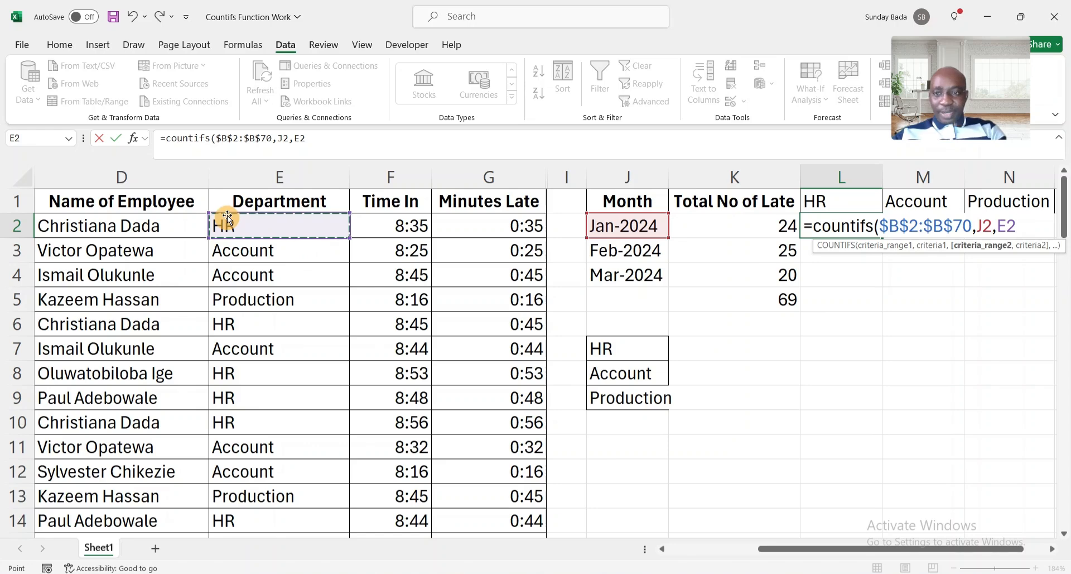
pyautogui.hotkey('ctrl', 'shift', 'Down')
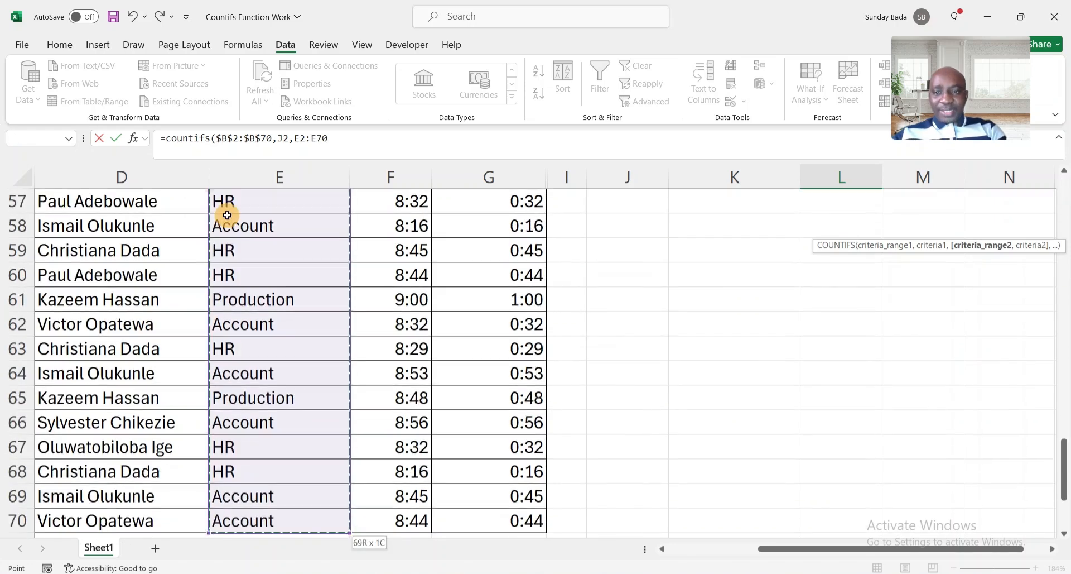
pyautogui.press('F4')
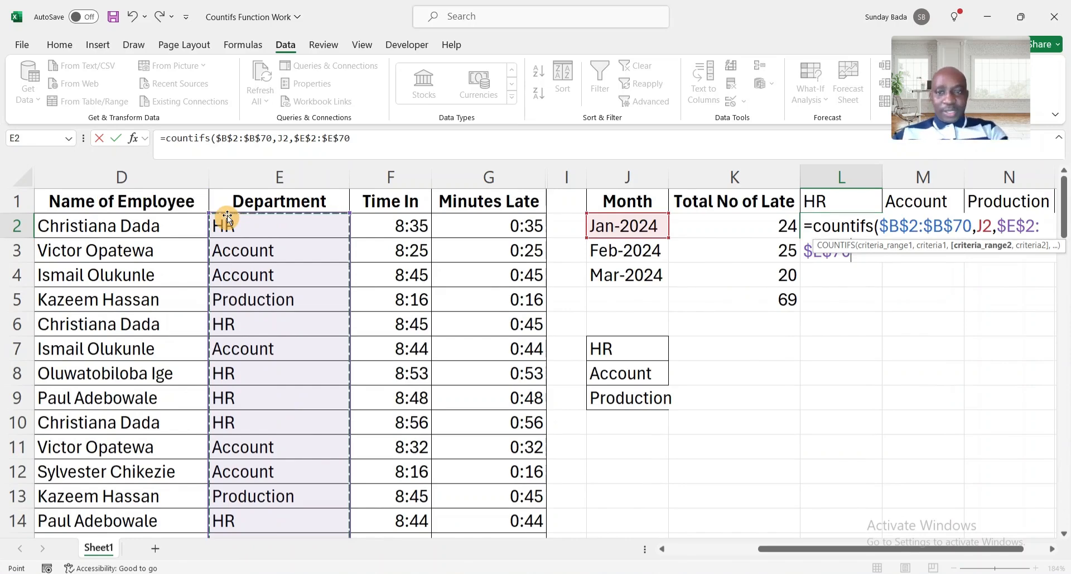
pyautogui.write(',')
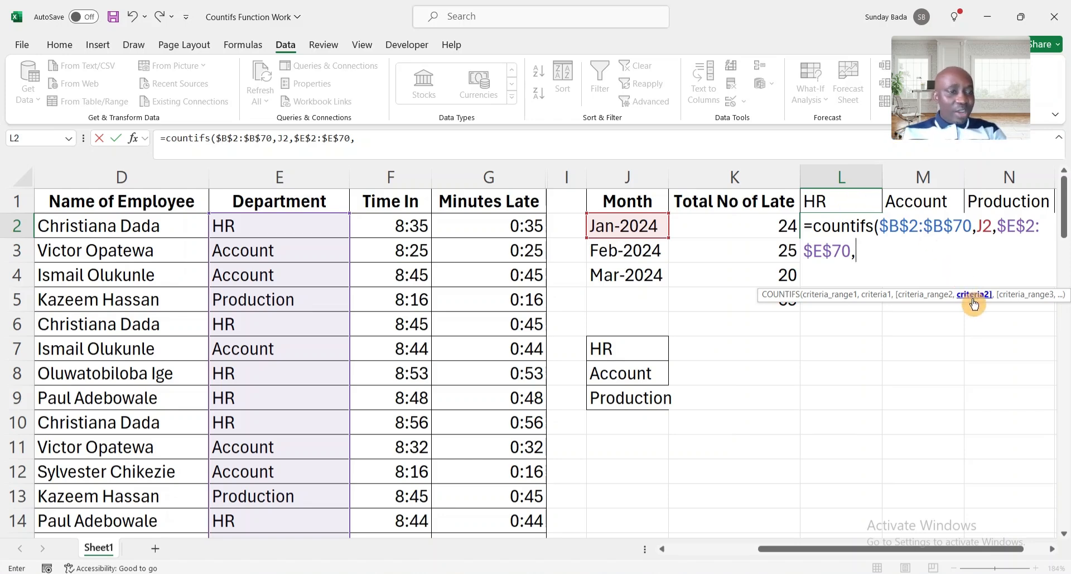
pyautogui.click(837, 204)
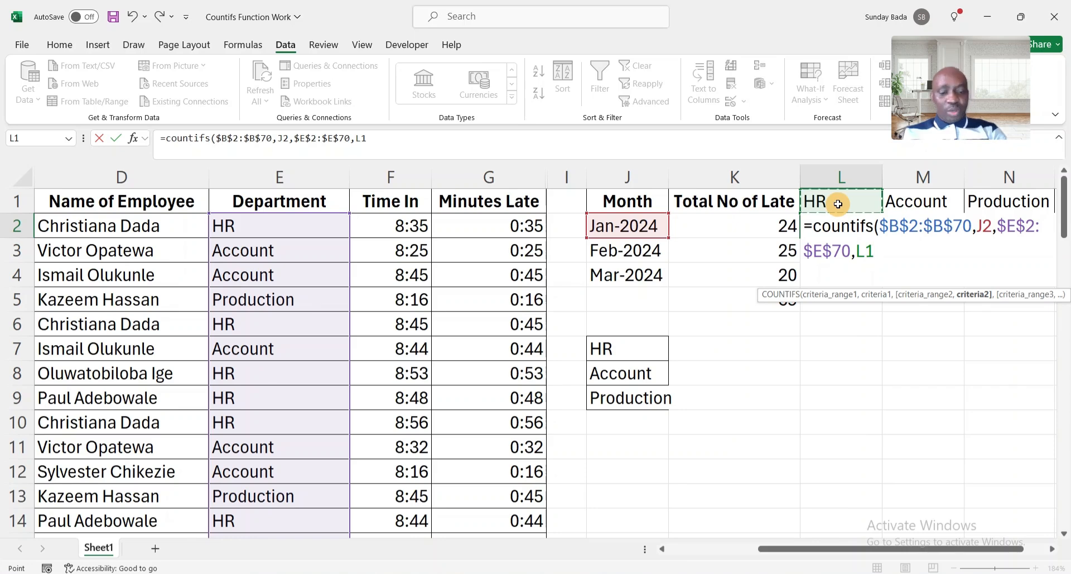
pyautogui.press('Return')
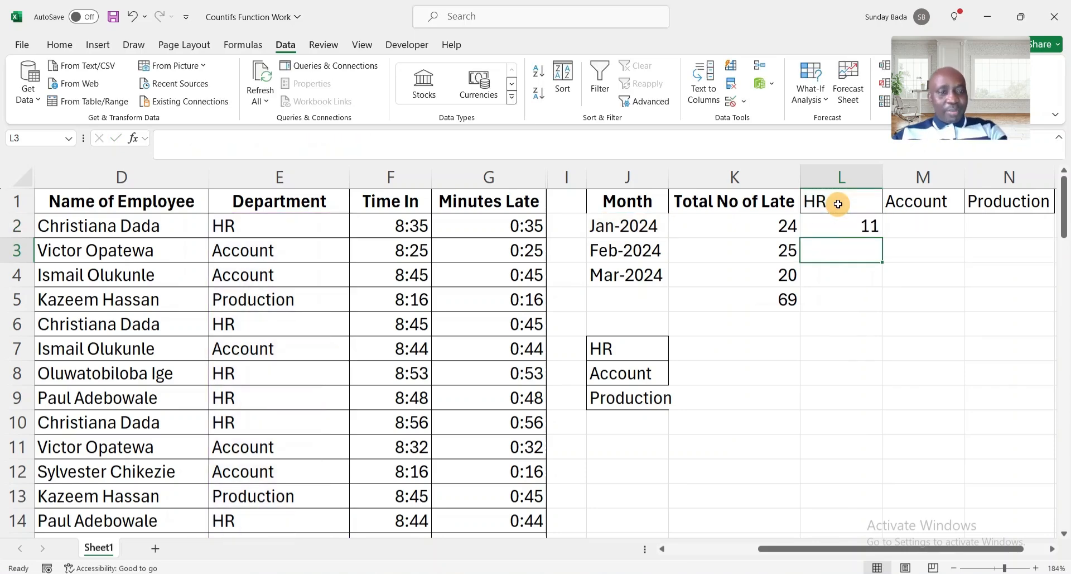
# Zoom the sheet to 222% to enlarge the month-by-department table.
pyautogui.click(843, 226)
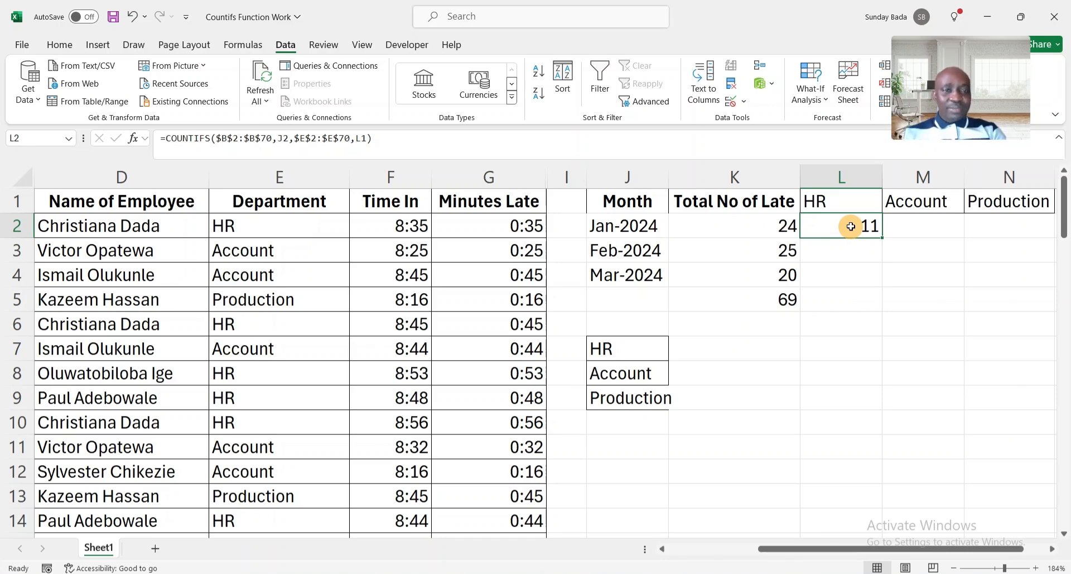
pyautogui.hscroll(2, 915, 226)
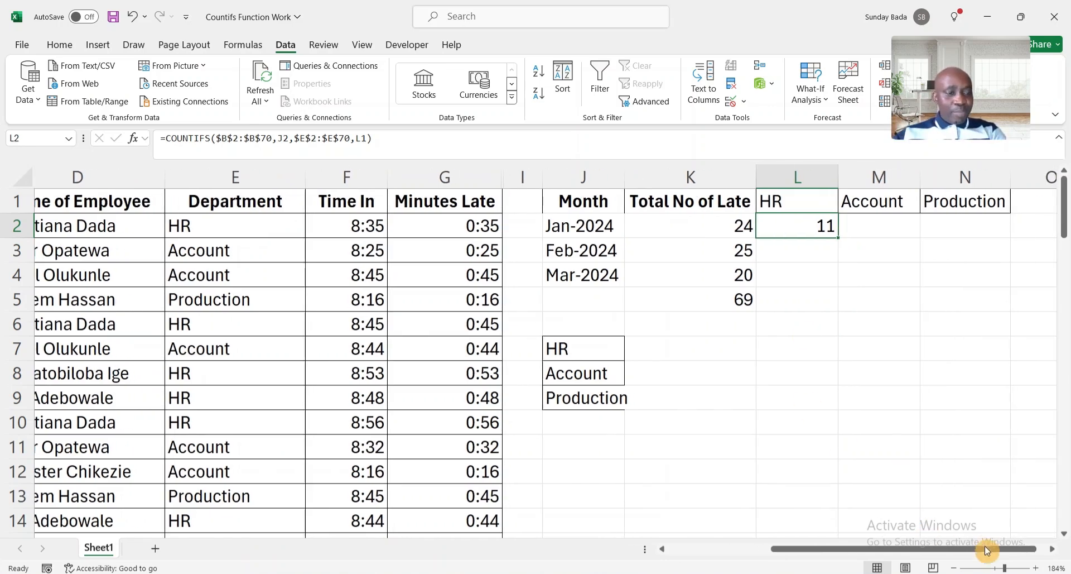
pyautogui.click(1010, 568)
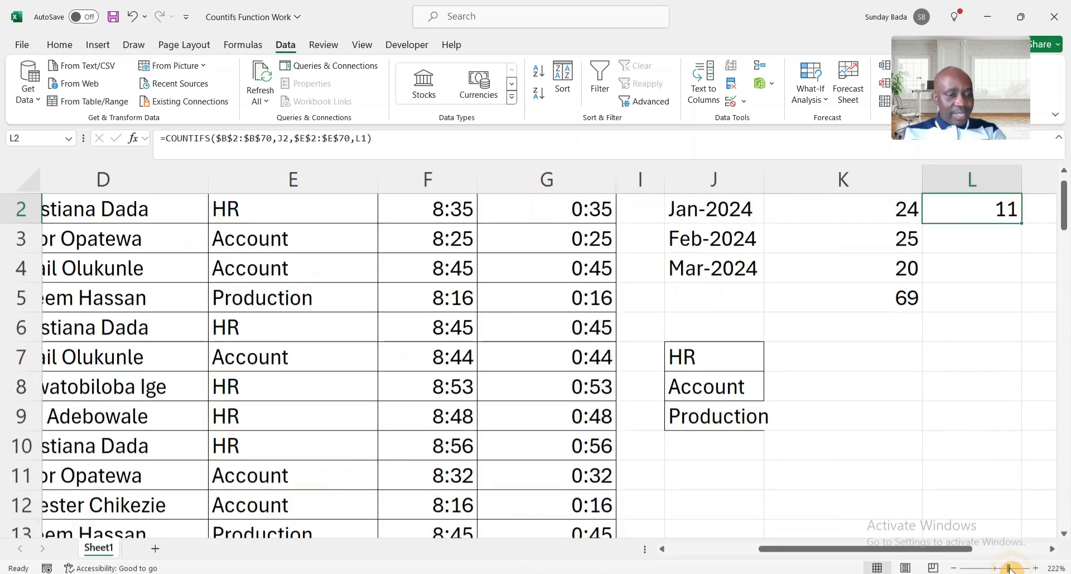
pyautogui.hscroll(2, 944, 449)
pyautogui.scroll(1, 945, 449)
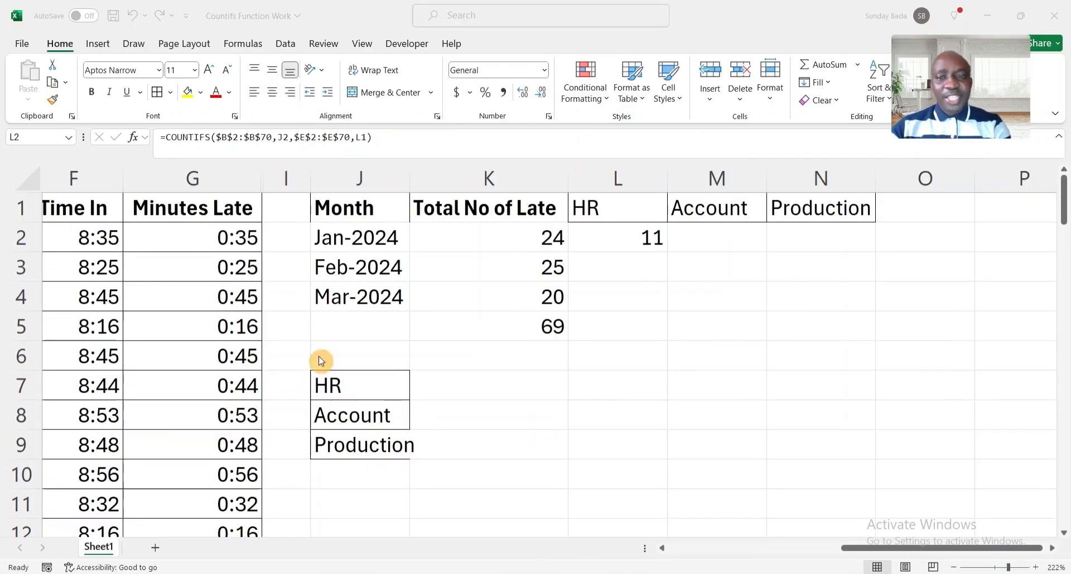
# Centre-align the whole J1:N5 summary table.
pyautogui.click(364, 208)
pyautogui.hotkey('ctrl', 'shift', 'Right')
pyautogui.hotkey('ctrl', 'shift', 'Down')
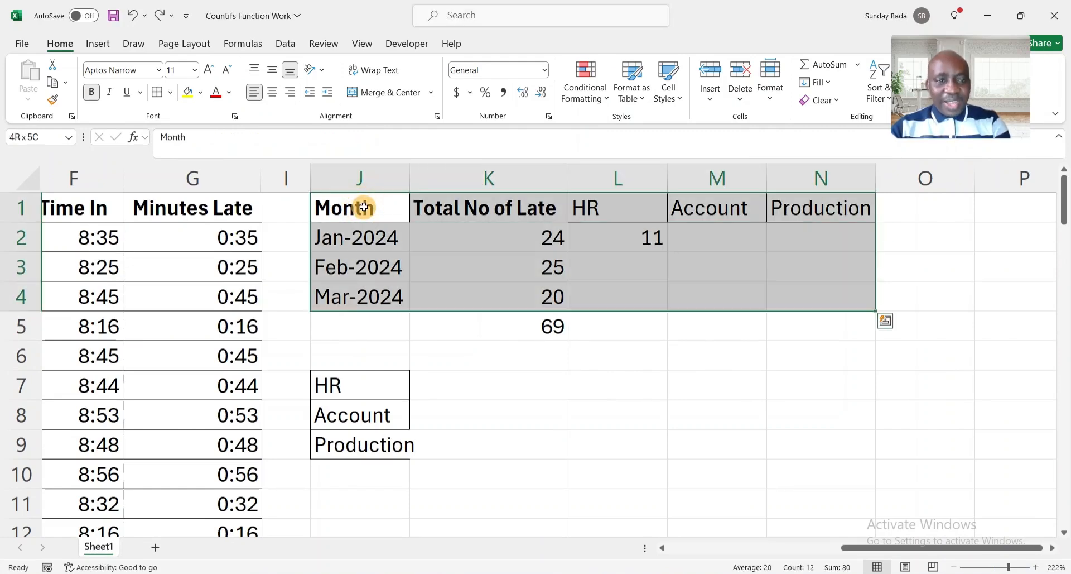
pyautogui.hotkey('shift', 'Down')
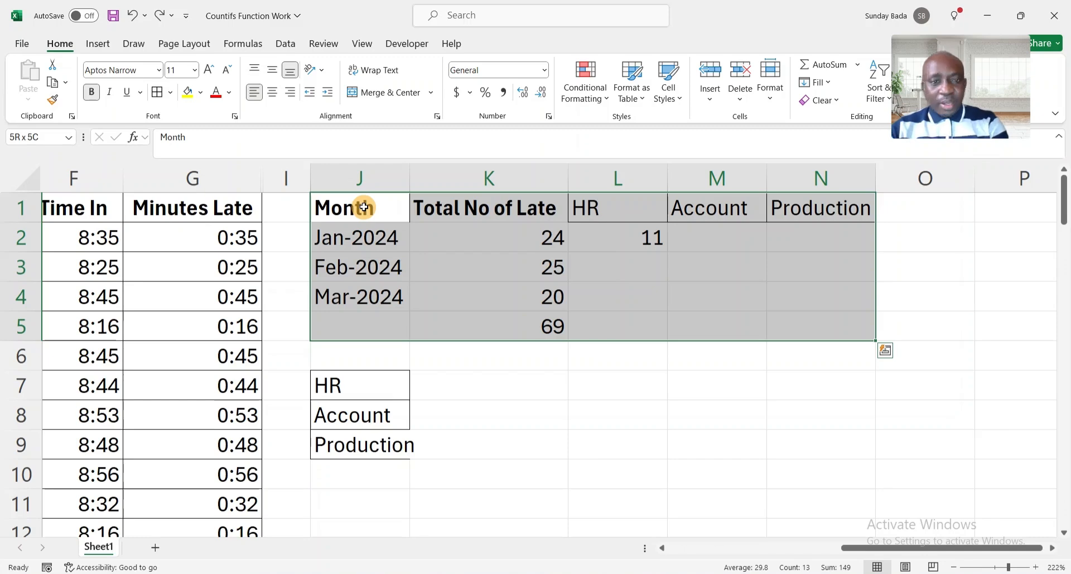
pyautogui.press('alt')
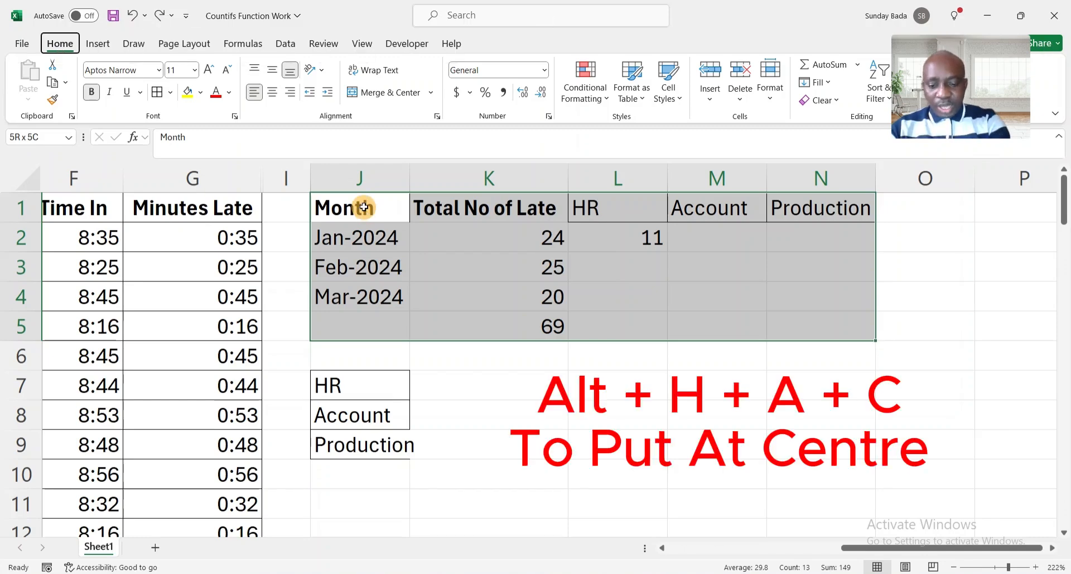
pyautogui.press('h')
pyautogui.press('a')
pyautogui.press('c')
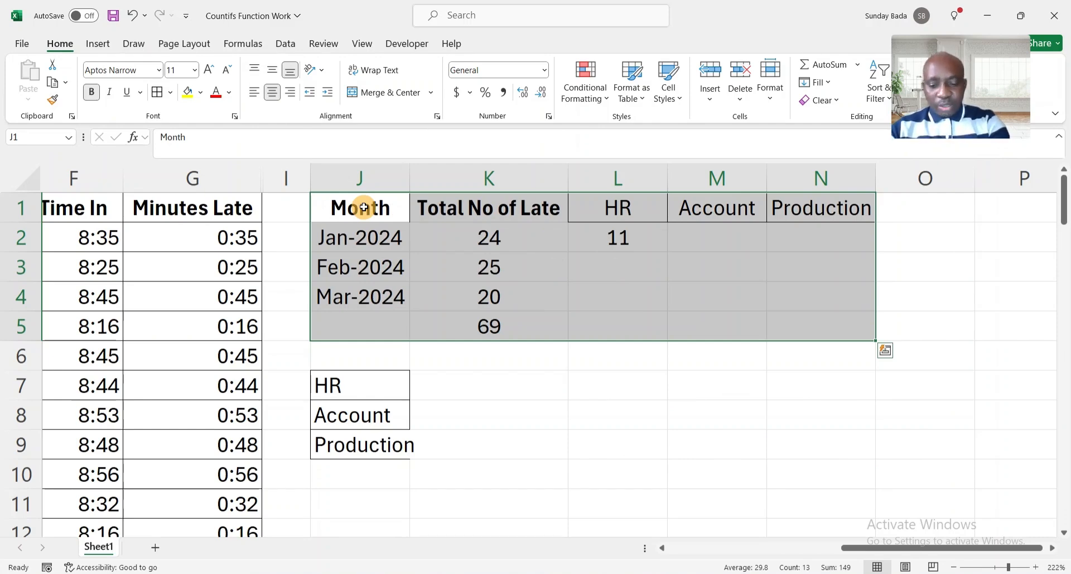
# Apply All Borders to every cell of J1:N5.
pyautogui.press('alt')
pyautogui.press('h')
pyautogui.press('b')
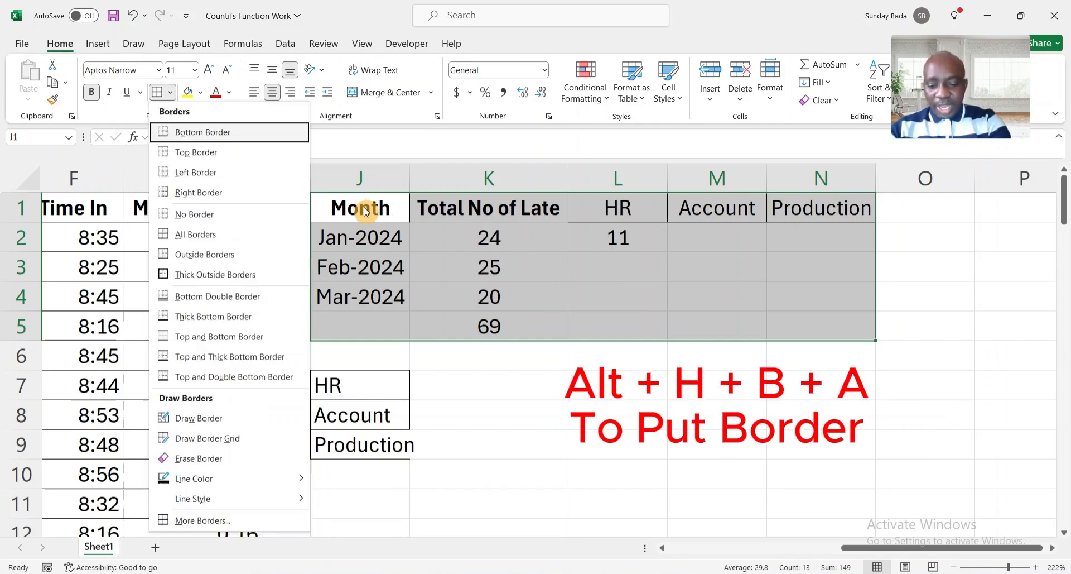
pyautogui.press('a')
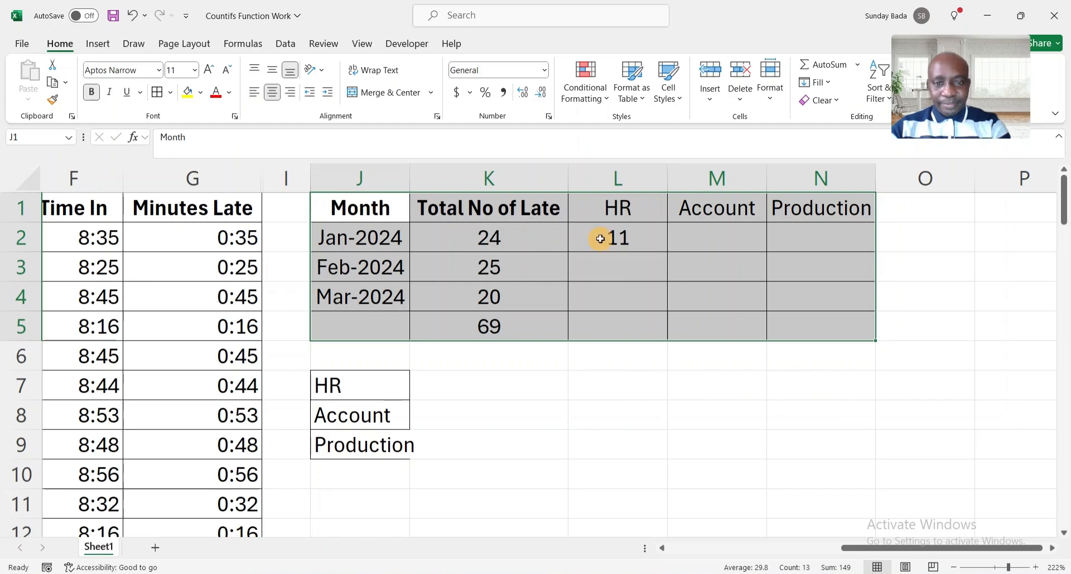
# Make the HR, Account and Production headers in L1:N1 bold.
pyautogui.click(631, 217)
pyautogui.hotkey('shift', 'Right')
pyautogui.hotkey('shift', 'Right')
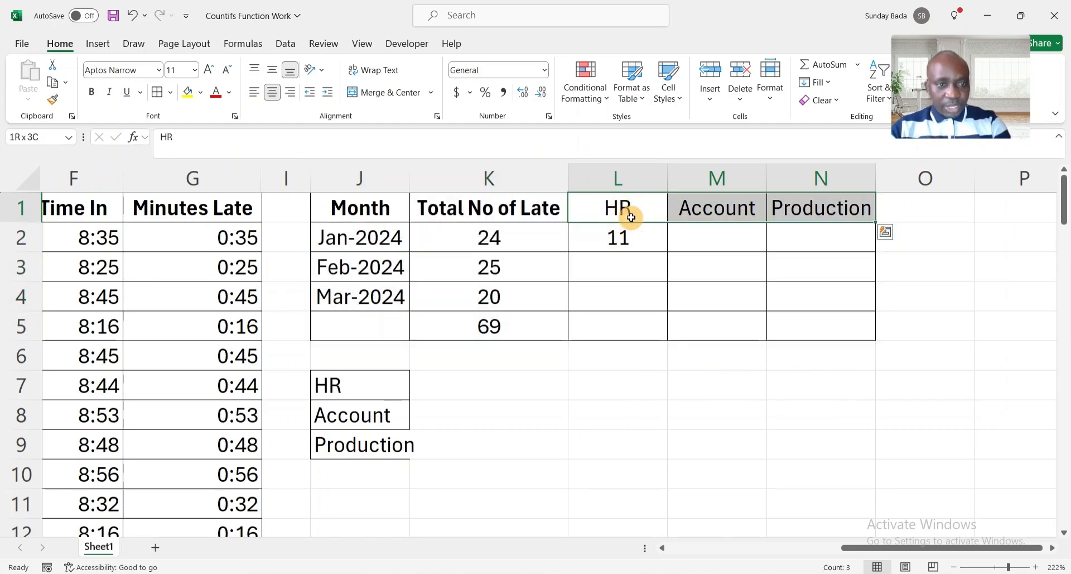
pyautogui.hotkey('ctrl', 'b')
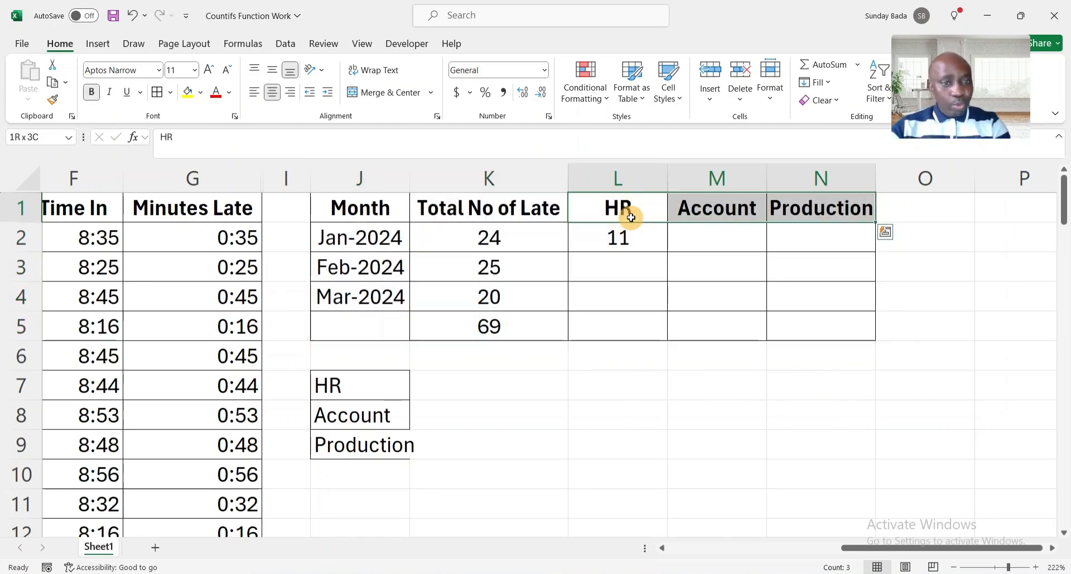
pyautogui.click(633, 239)
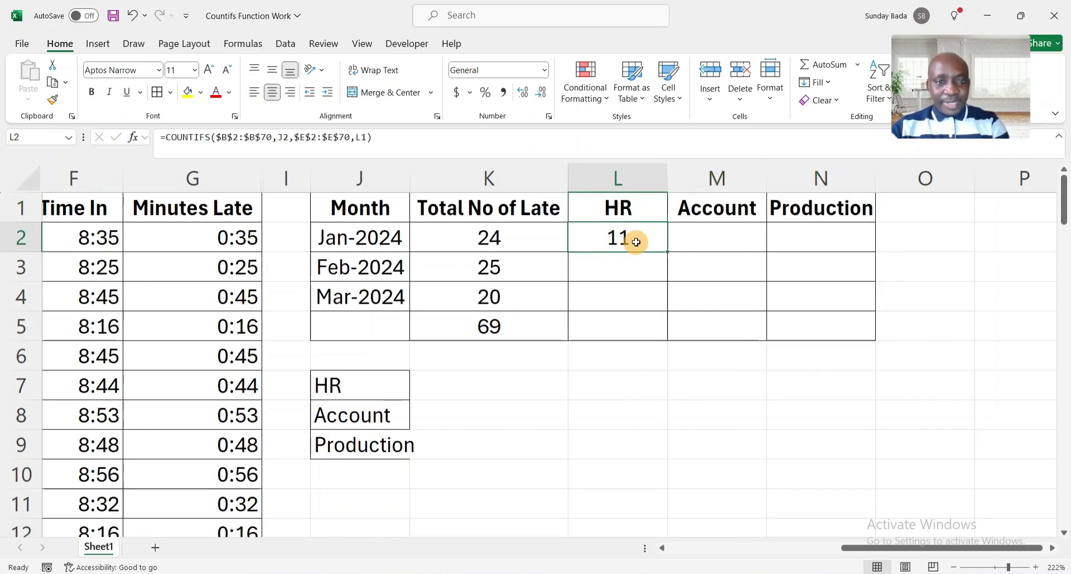
# Copy L2's Jan-2024 HR COUNTIFS formula into L3, where it returns 0, and review its references.
pyautogui.hotkey('ctrl', 'c')
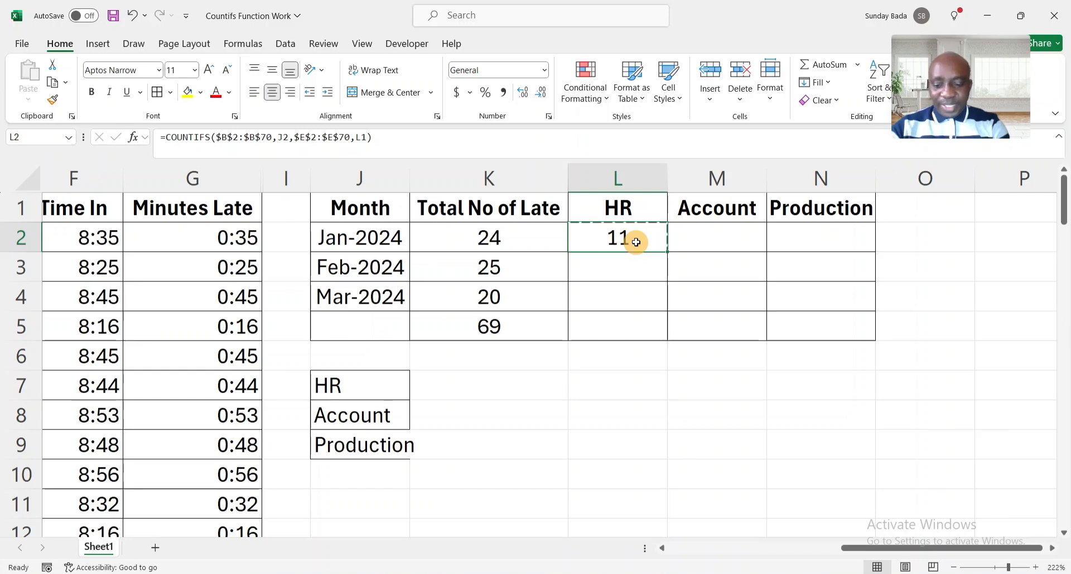
pyautogui.click(621, 270)
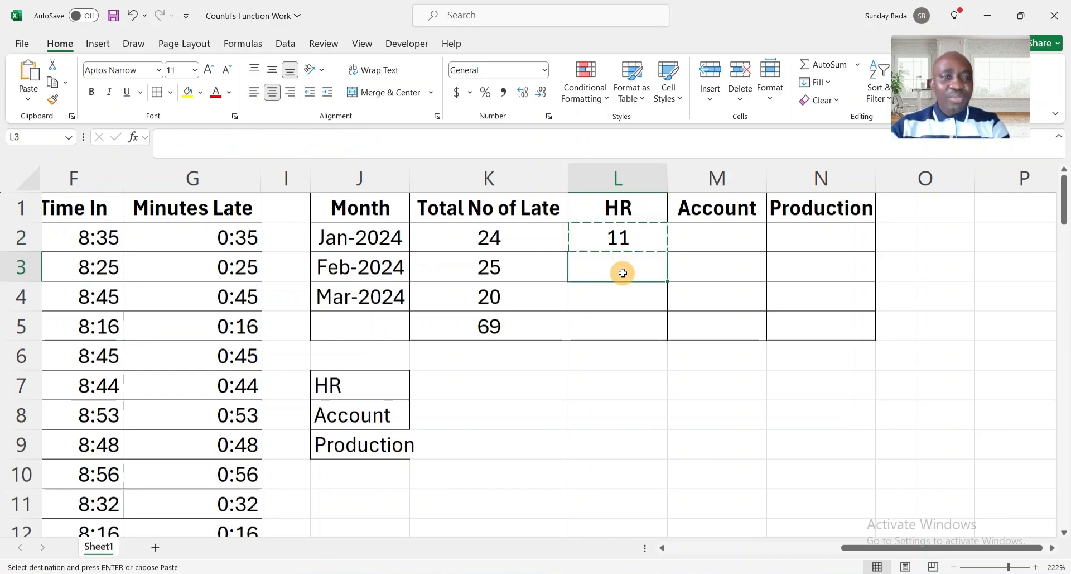
pyautogui.hotkey('ctrl', 'v')
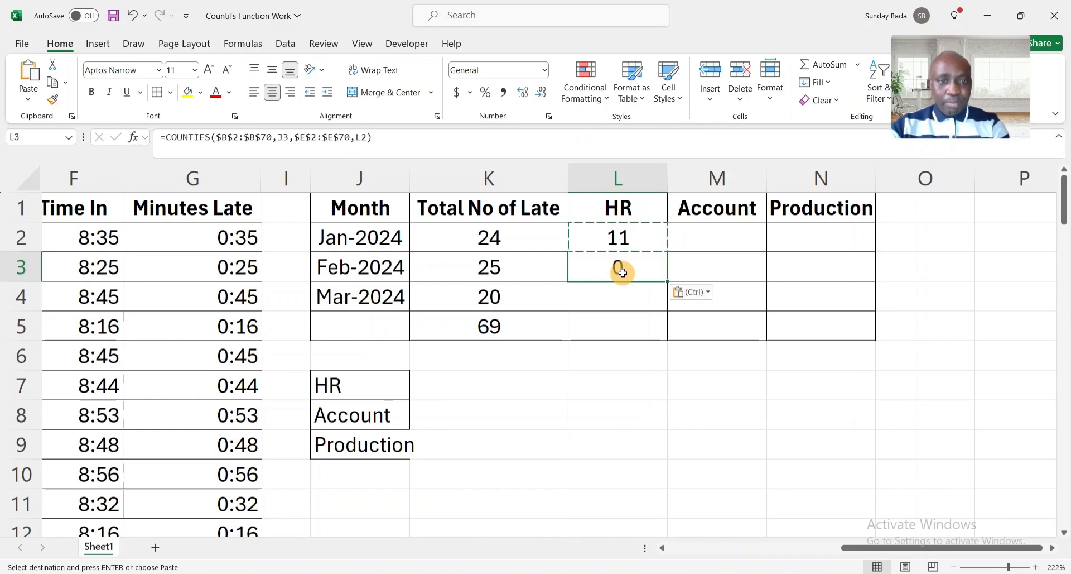
pyautogui.press('Escape')
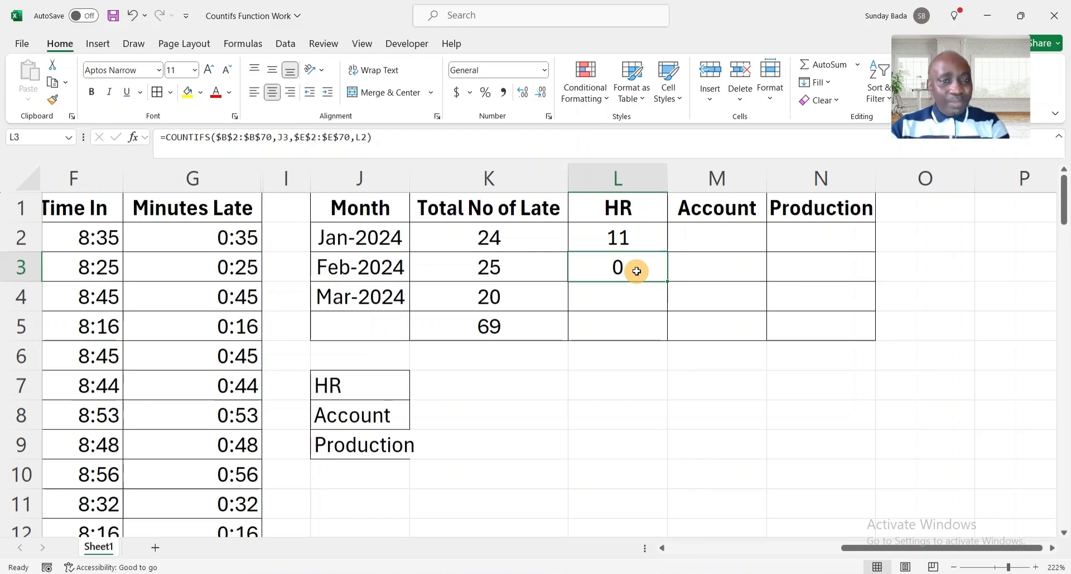
pyautogui.doubleClick(636, 271)
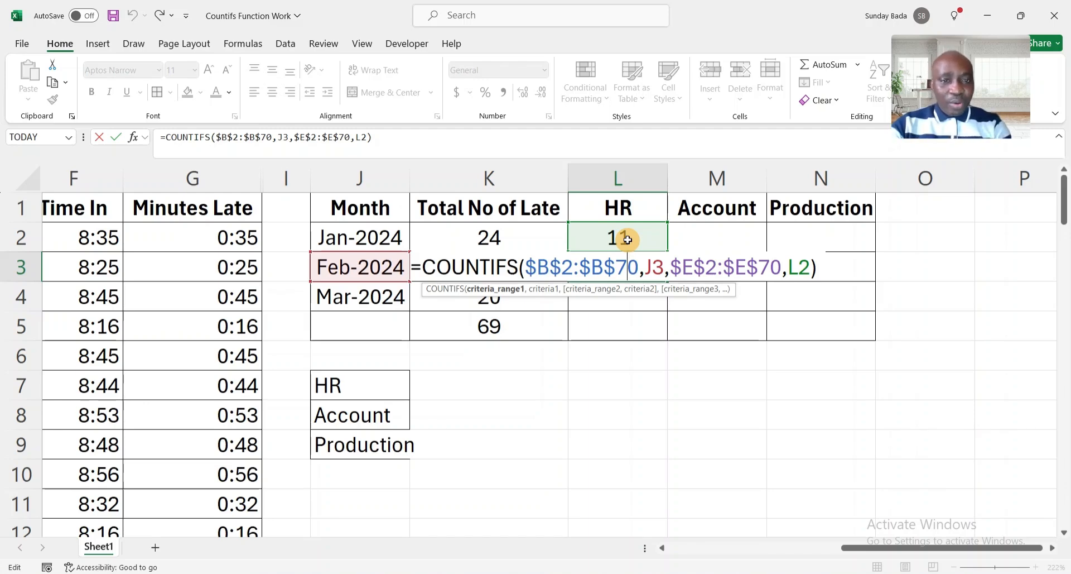
pyautogui.hotkey('ctrl', 'Return')
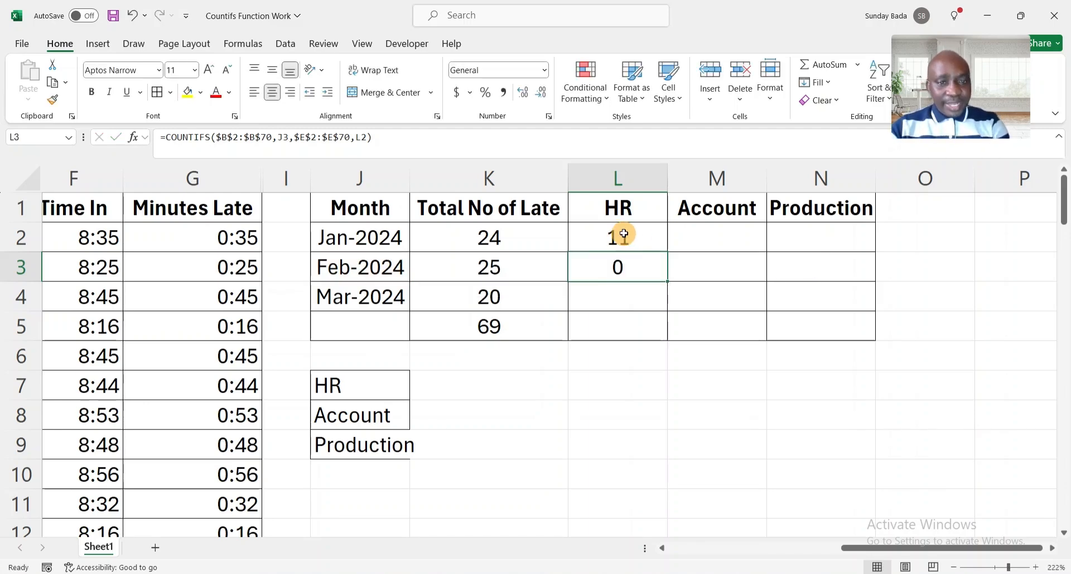
pyautogui.click(624, 234)
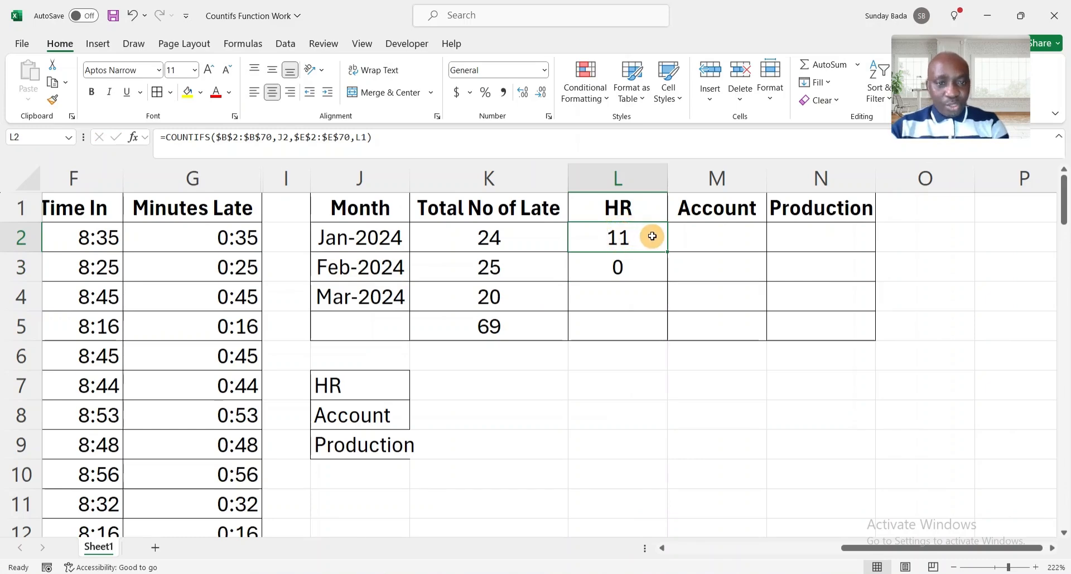
# Change L2's department criterion from L1 to L$1 to lock the header row.
pyautogui.doubleClick(636, 237)
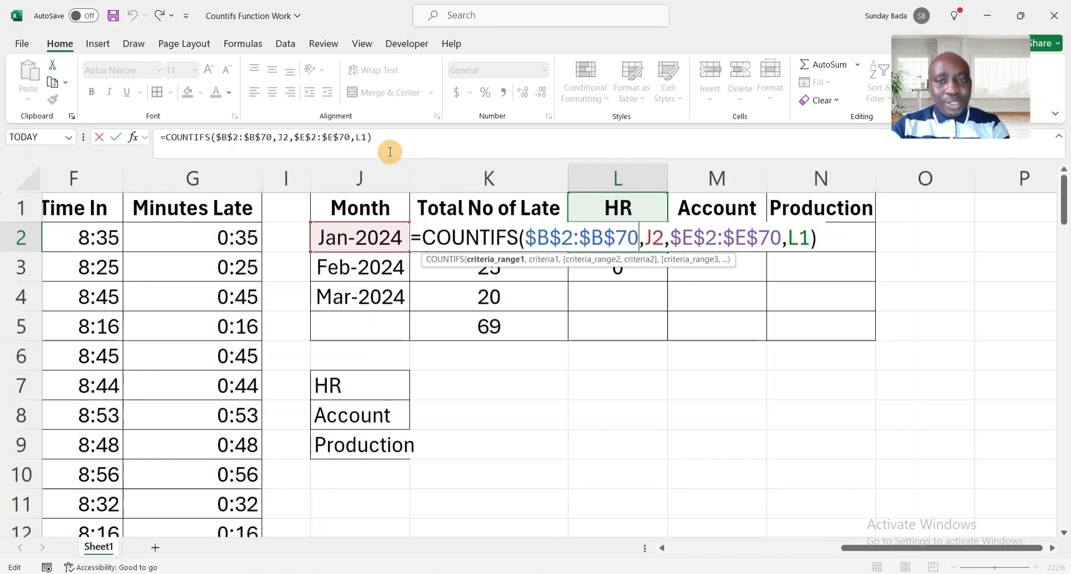
pyautogui.click(362, 137)
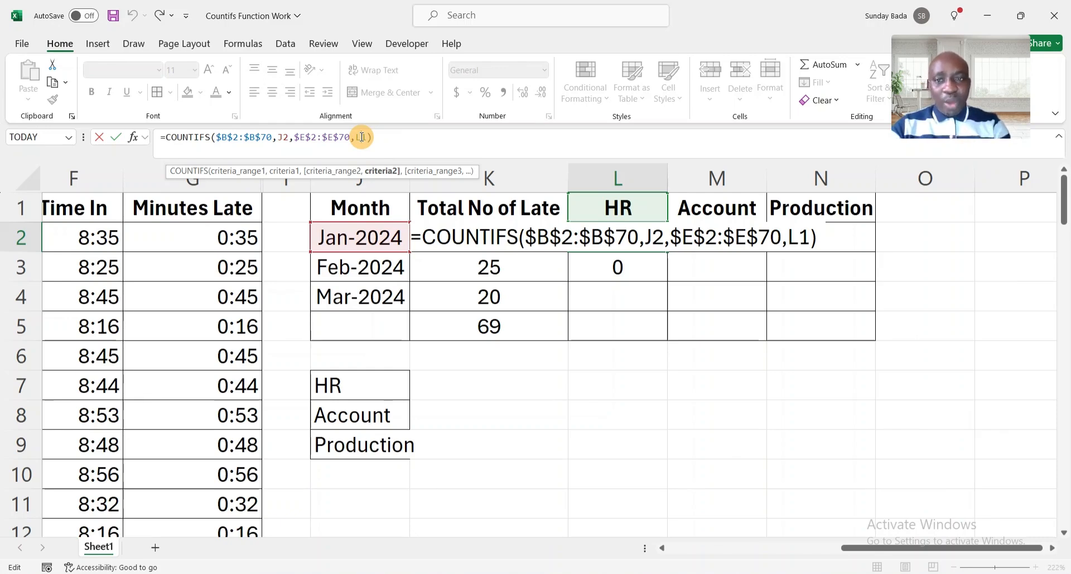
pyautogui.write('$')
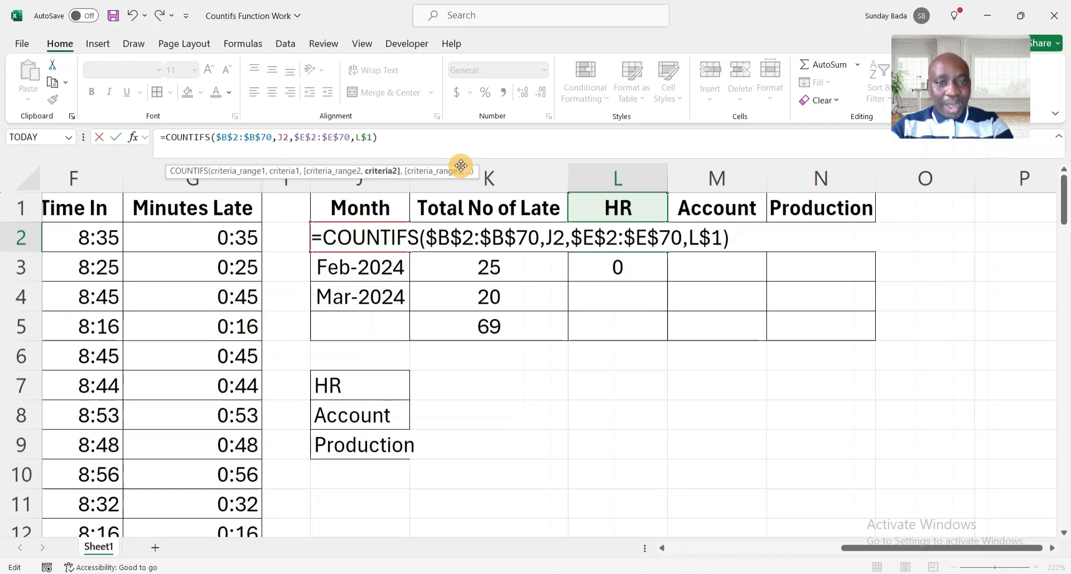
pyautogui.press('Return')
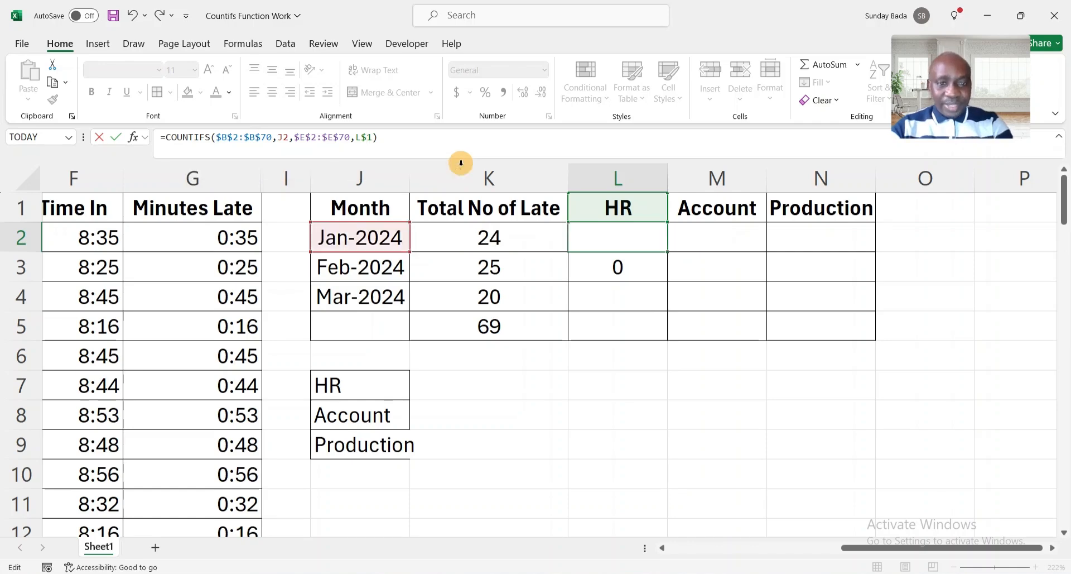
# Copy the corrected L2 formula into L3 so Feb-2024 HR shows 12 late arrivals.
pyautogui.click(620, 234)
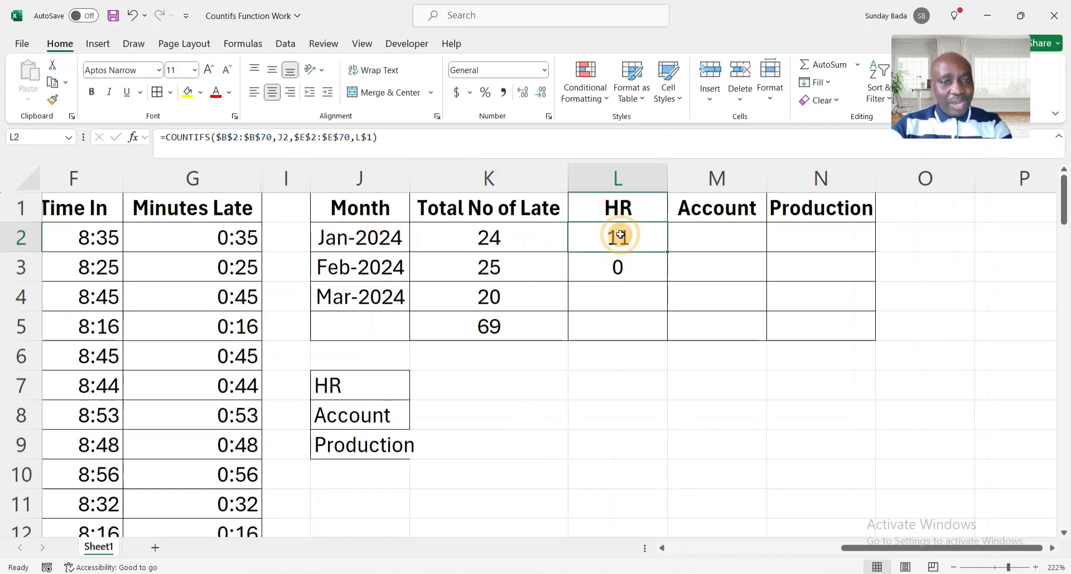
pyautogui.hotkey('ctrl', 'c')
pyautogui.press('Down')
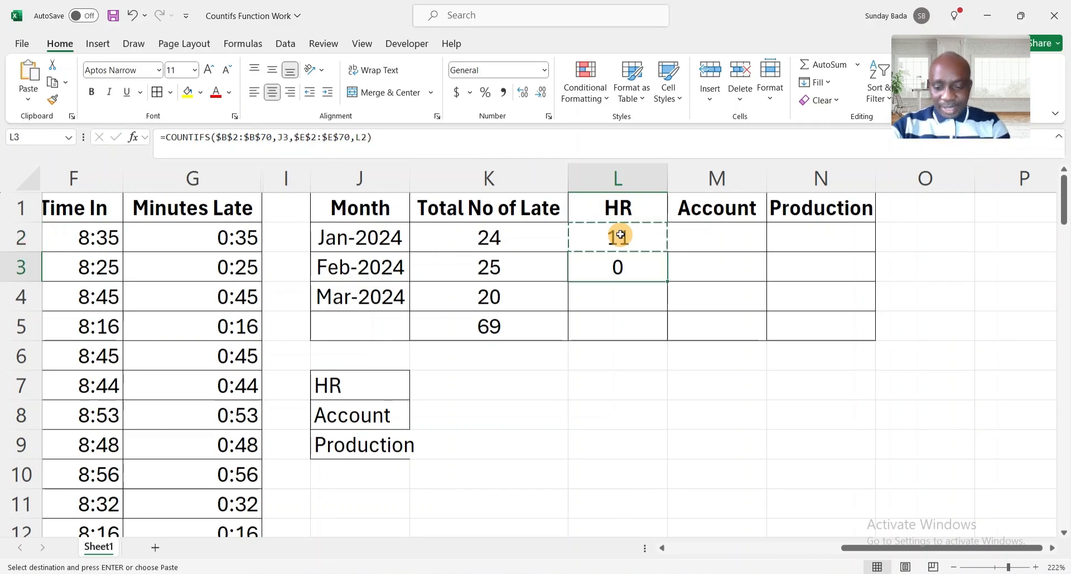
pyautogui.hotkey('ctrl', 'v')
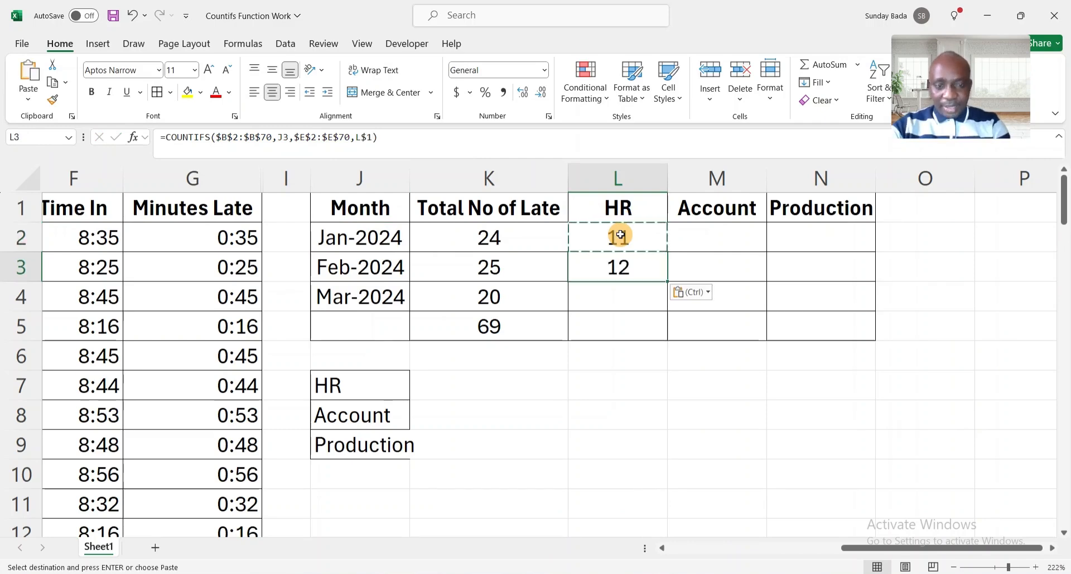
pyautogui.press('Escape')
pyautogui.doubleClick(624, 267)
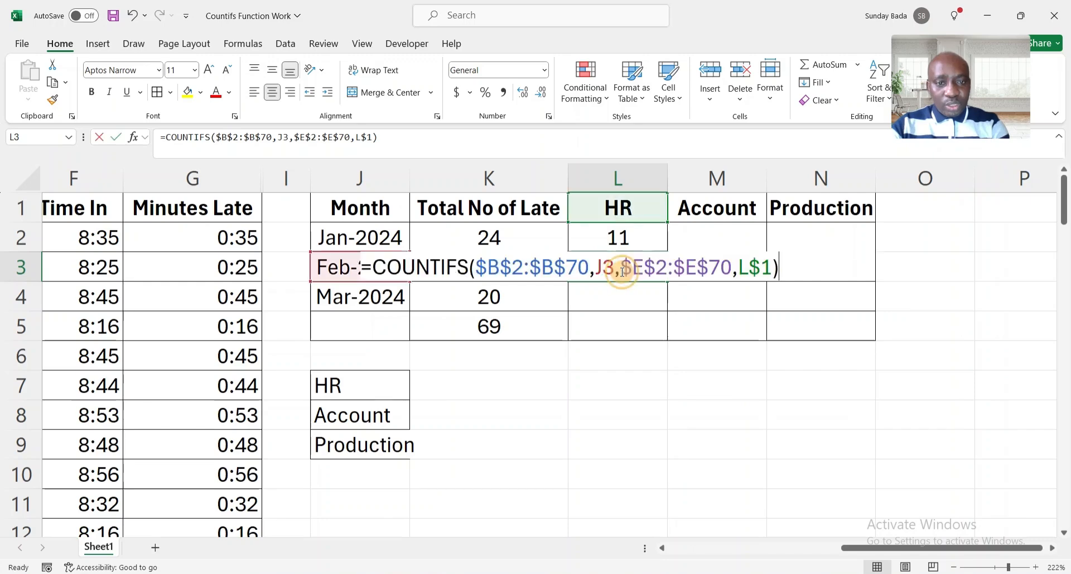
pyautogui.press('Escape')
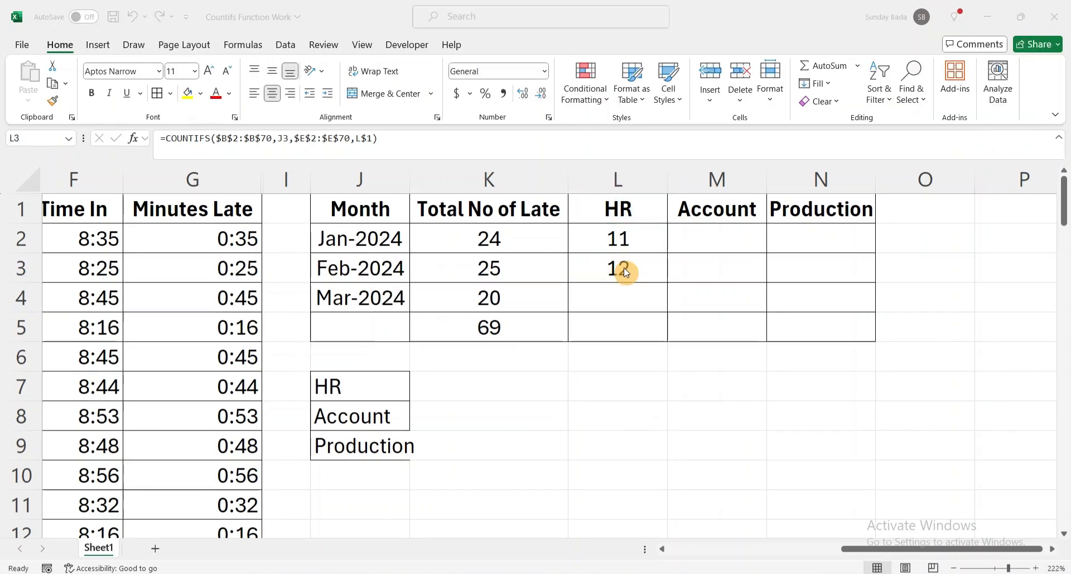
pyautogui.doubleClick(624, 268)
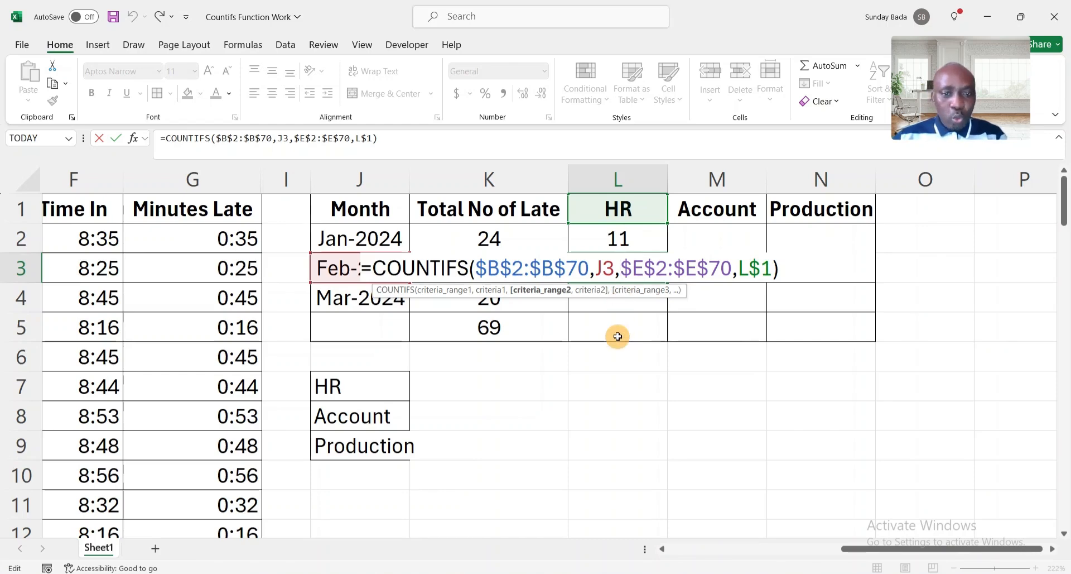
pyautogui.hotkey('ctrl', 'Return')
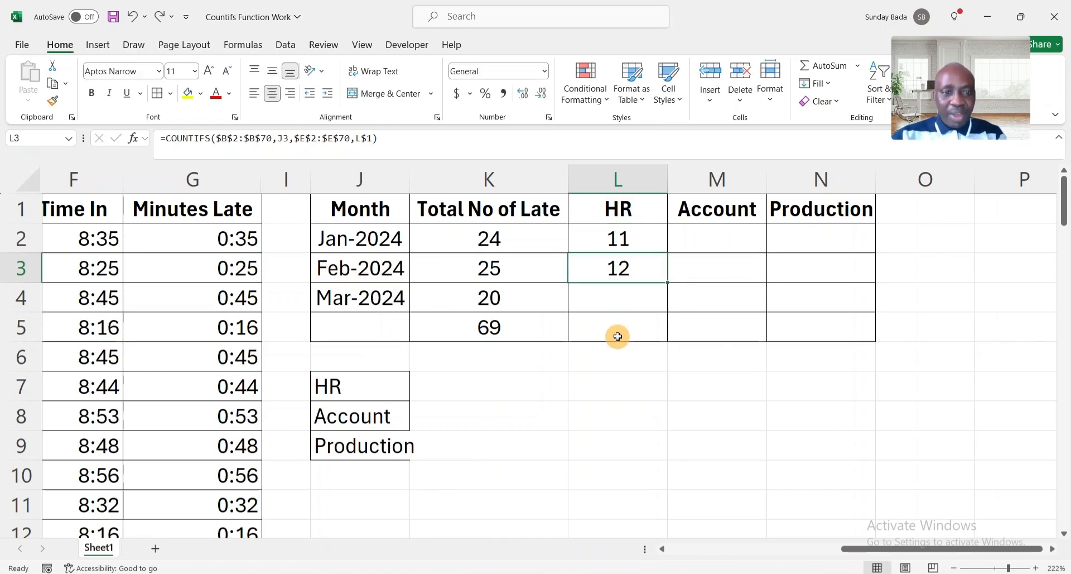
# Recheck the J2 reference in L2's formula, then copy it for the Account cell M2.
pyautogui.click(622, 243)
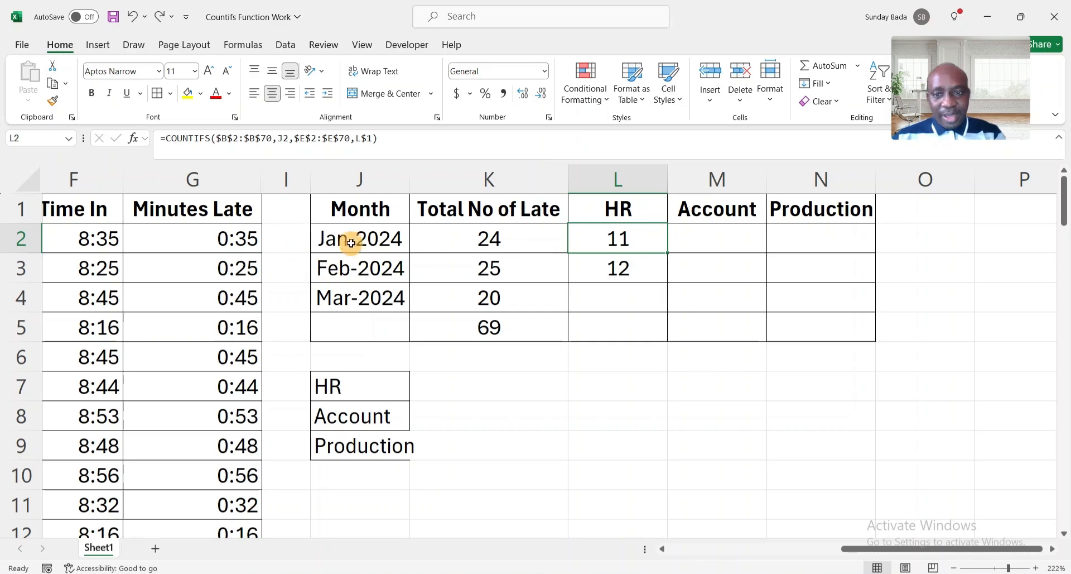
pyautogui.doubleClick(620, 237)
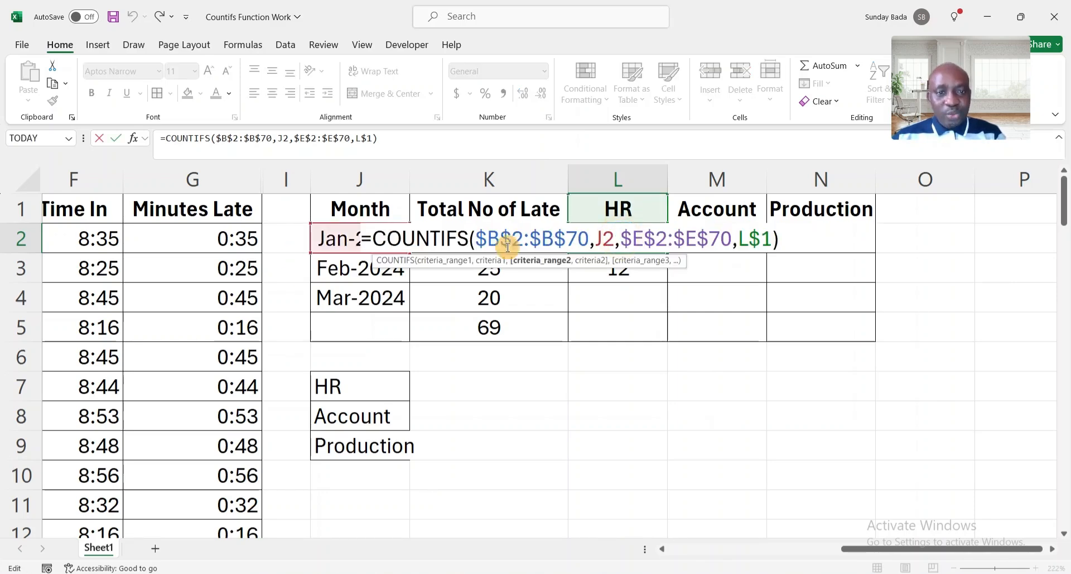
pyautogui.click(607, 242)
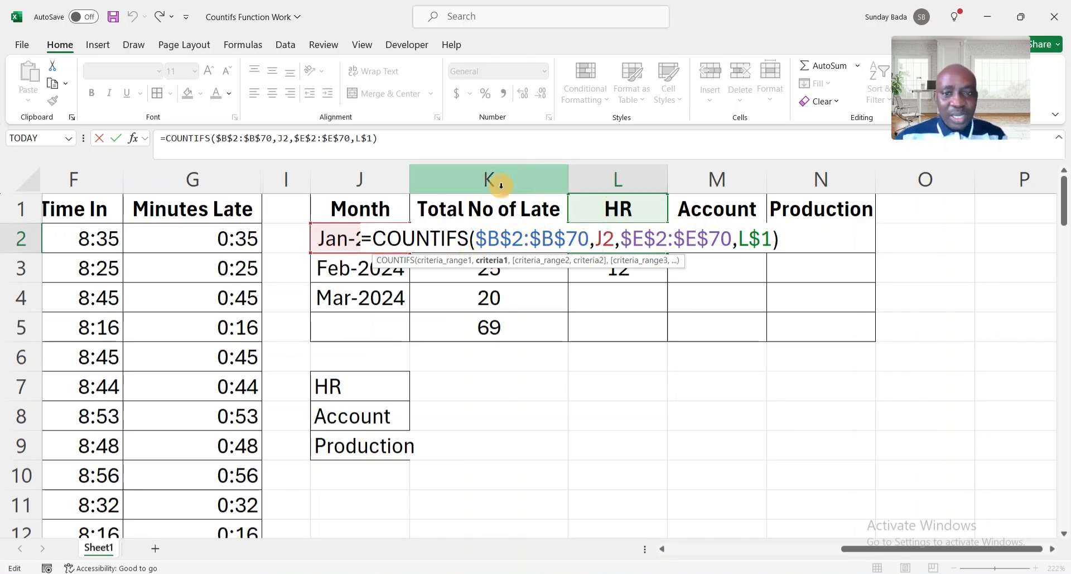
pyautogui.hotkey('ctrl', 'Return')
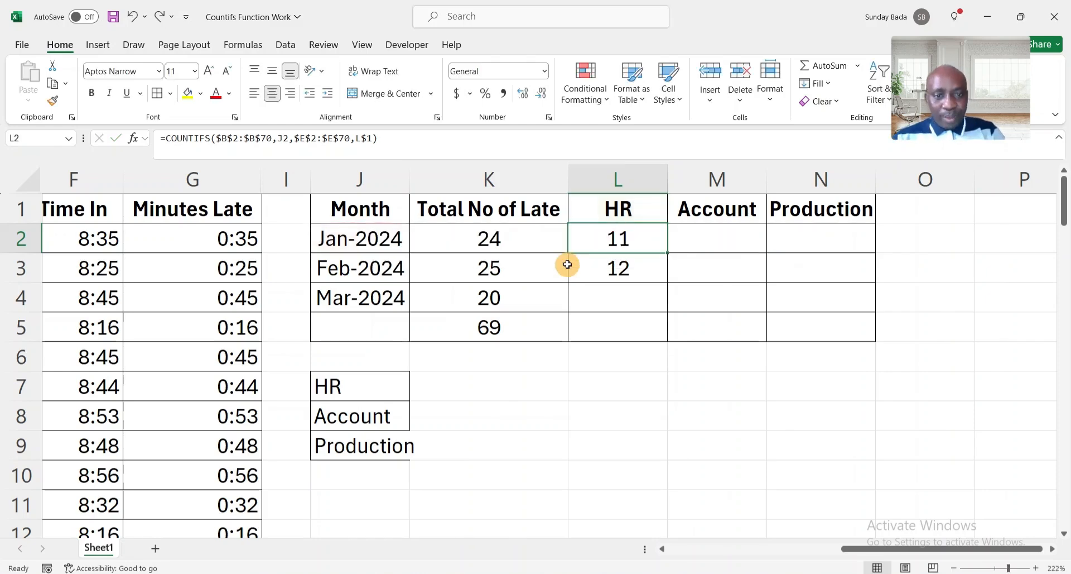
pyautogui.hotkey('ctrl', 'c')
pyautogui.press('Right')
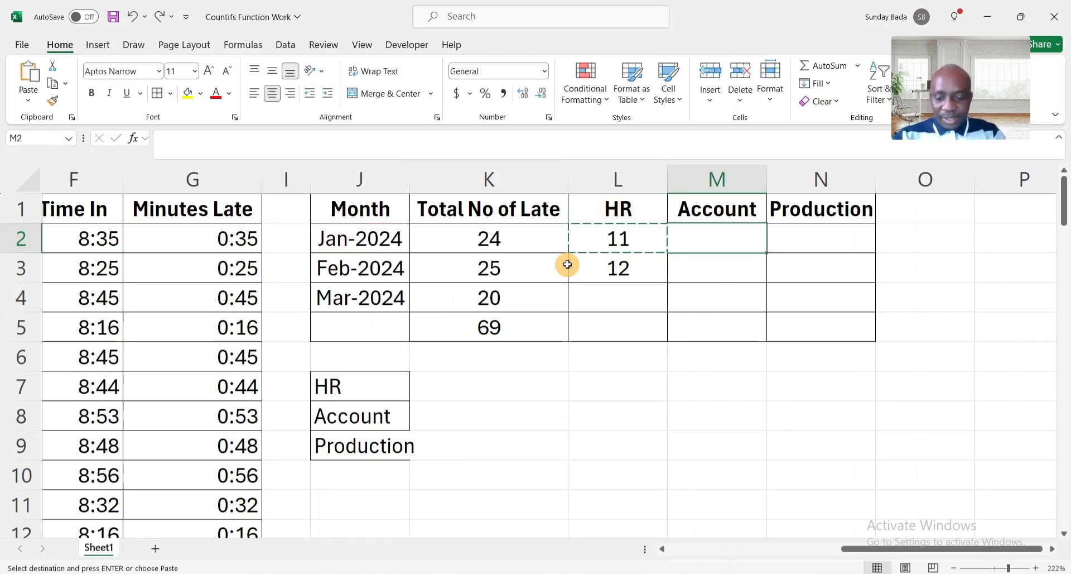
# Paste the formula into M2, where it wrongly references K2 and returns 0, and compare K2 and L2.
pyautogui.hotkey('ctrl', 'v')
pyautogui.press('Escape')
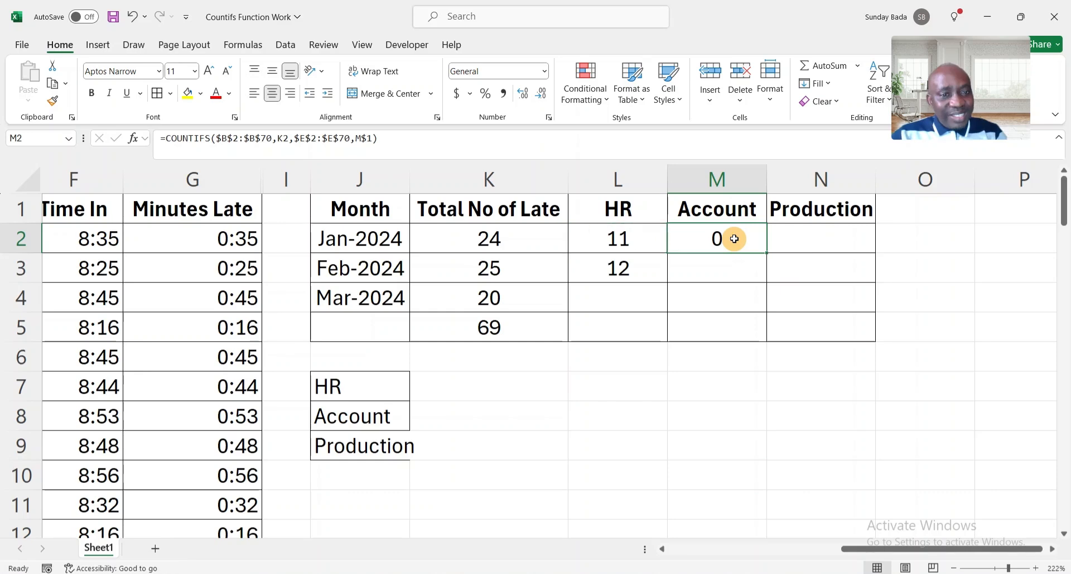
pyautogui.doubleClick(734, 239)
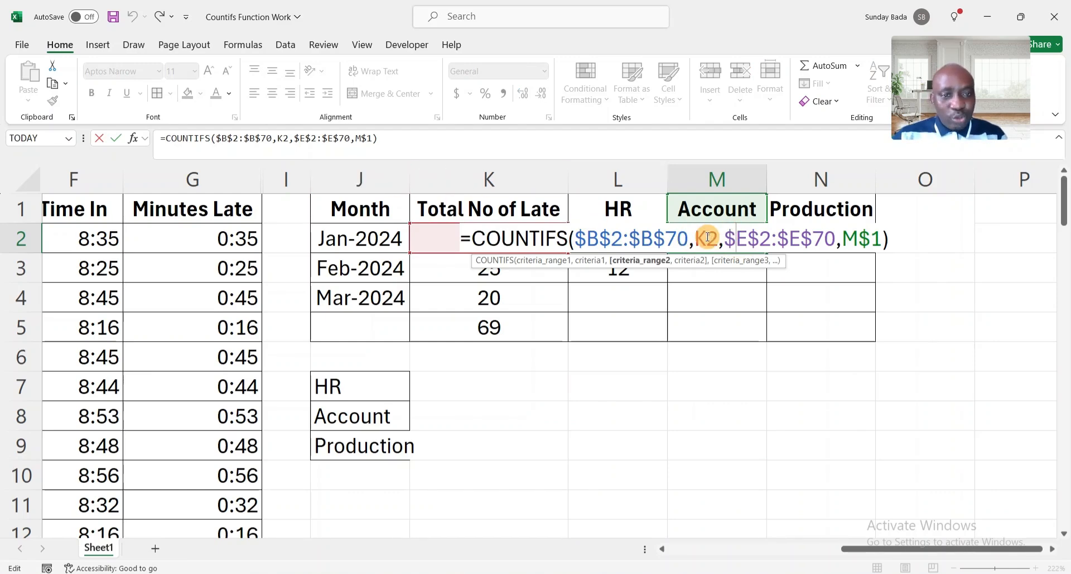
pyautogui.press('Escape')
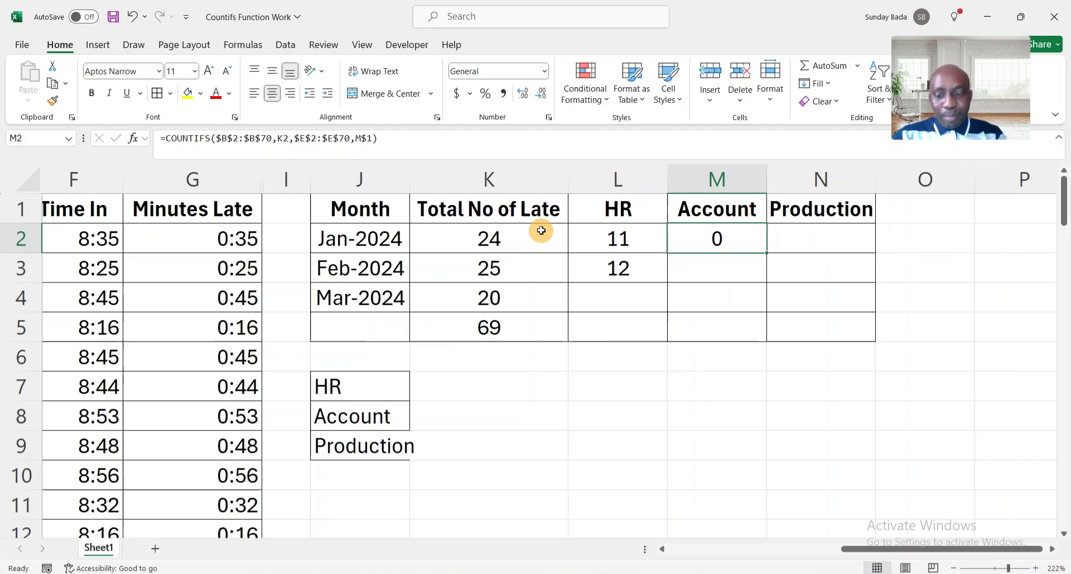
pyautogui.click(500, 237)
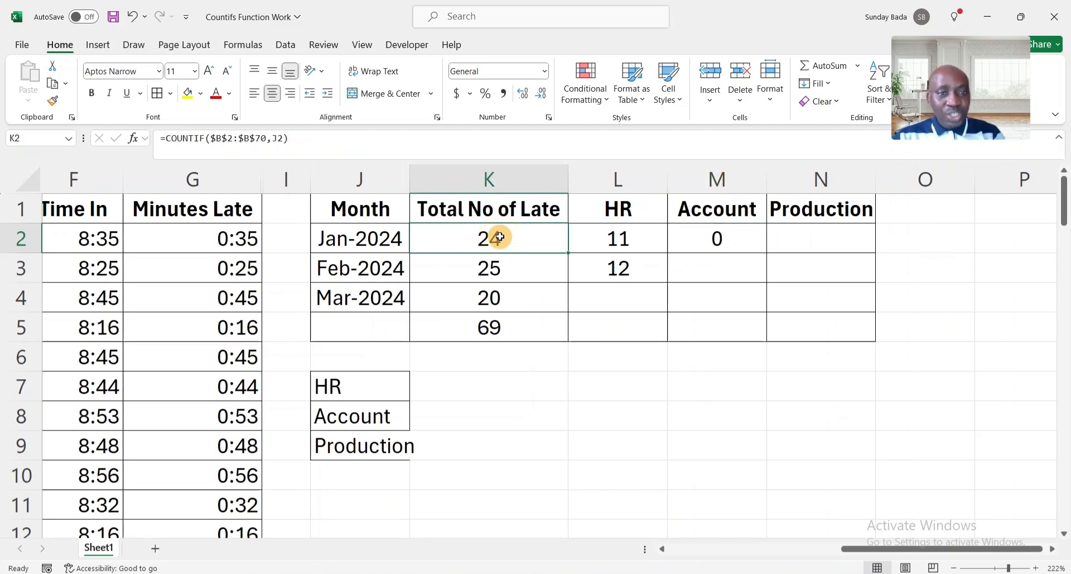
pyautogui.click(623, 244)
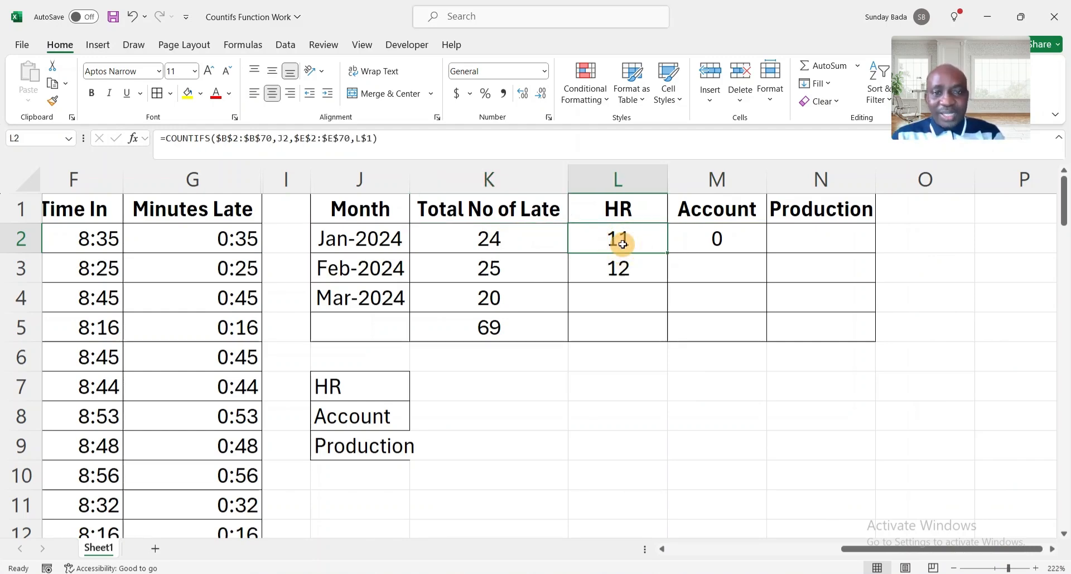
# Change L2's month criterion from J2 to $J2 to lock the column; it still returns 11.
pyautogui.doubleClick(614, 241)
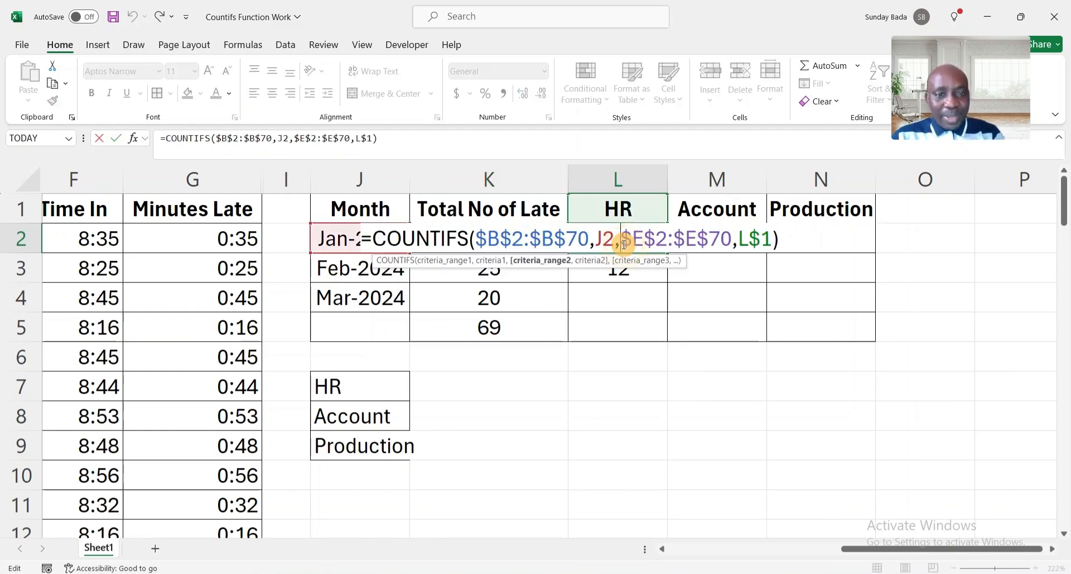
pyautogui.click(597, 238)
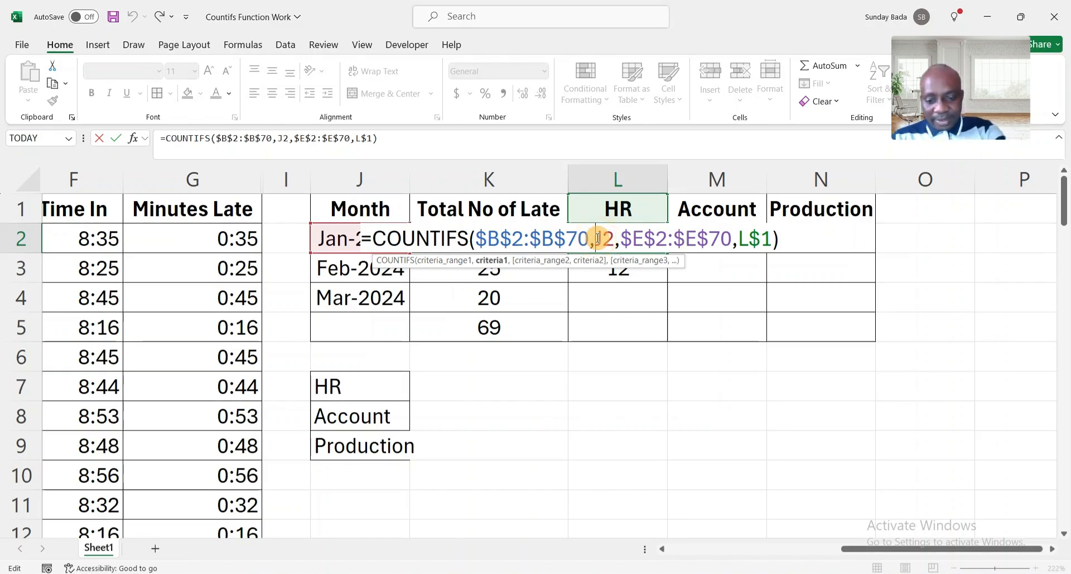
pyautogui.write('$')
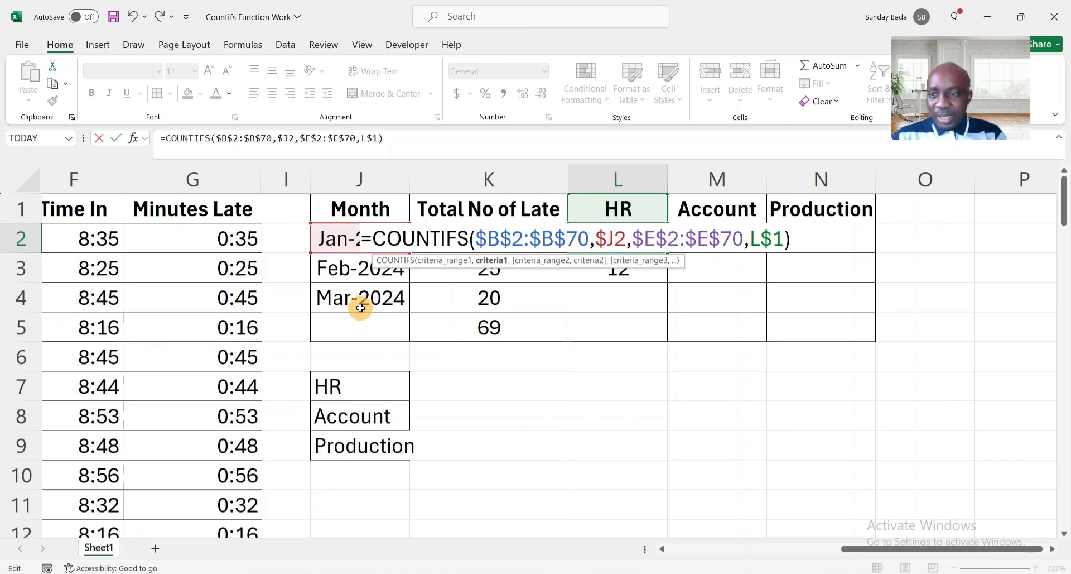
pyautogui.press('Return')
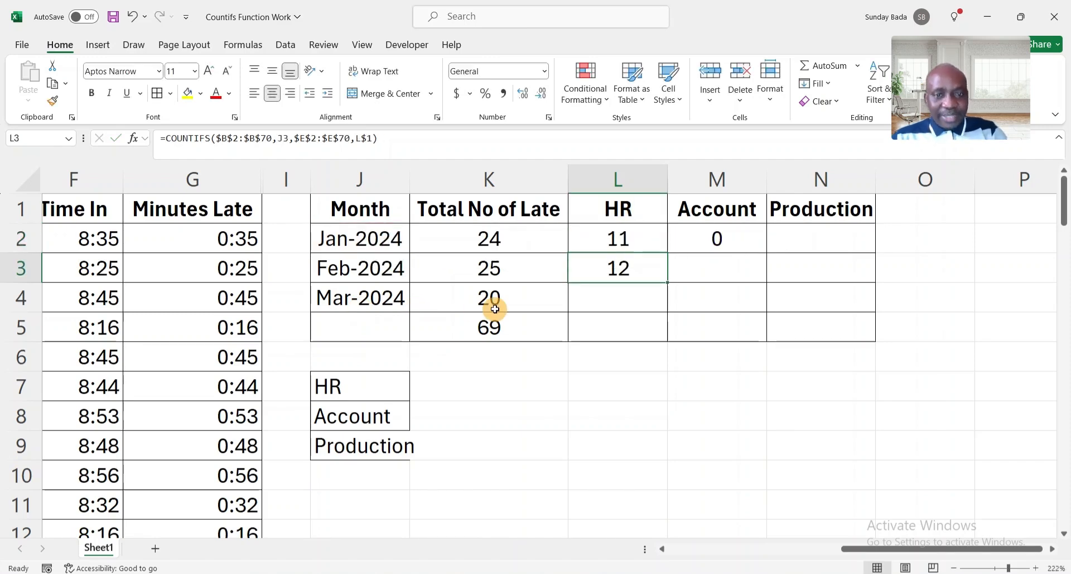
# Copy L2's formula down into L3:L4, giving HR counts of 12 and 9.
pyautogui.click(636, 235)
pyautogui.hotkey('ctrl', 'c')
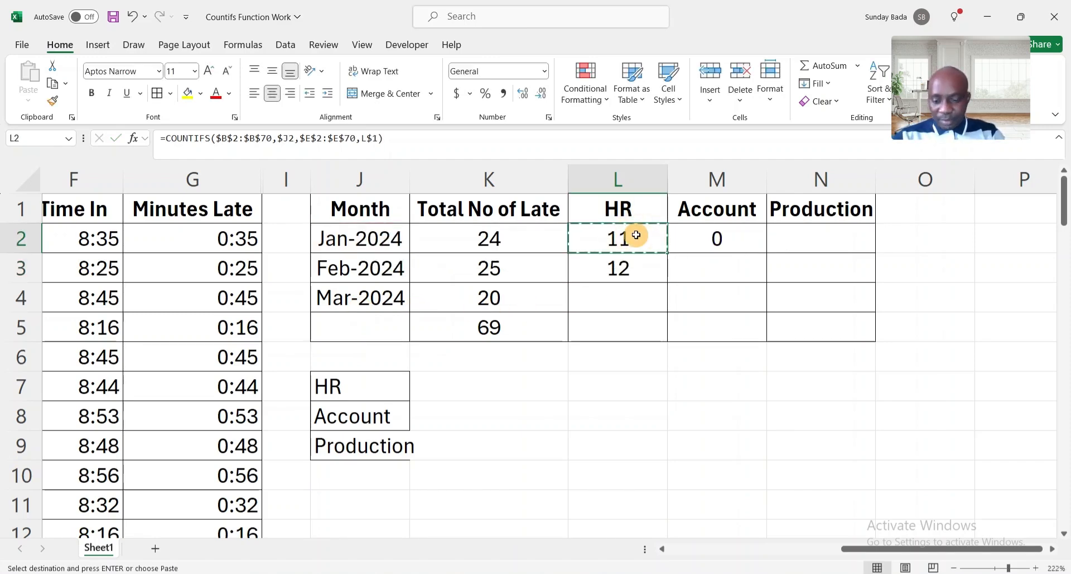
pyautogui.press('Down')
pyautogui.hotkey('shift', 'Down')
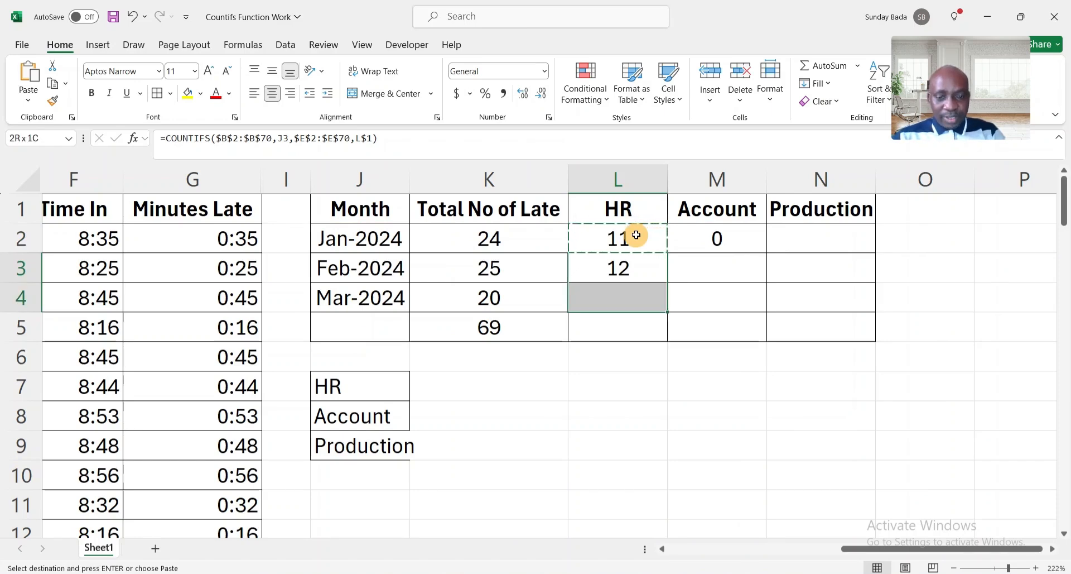
pyautogui.hotkey('ctrl', 'v')
pyautogui.press('Up')
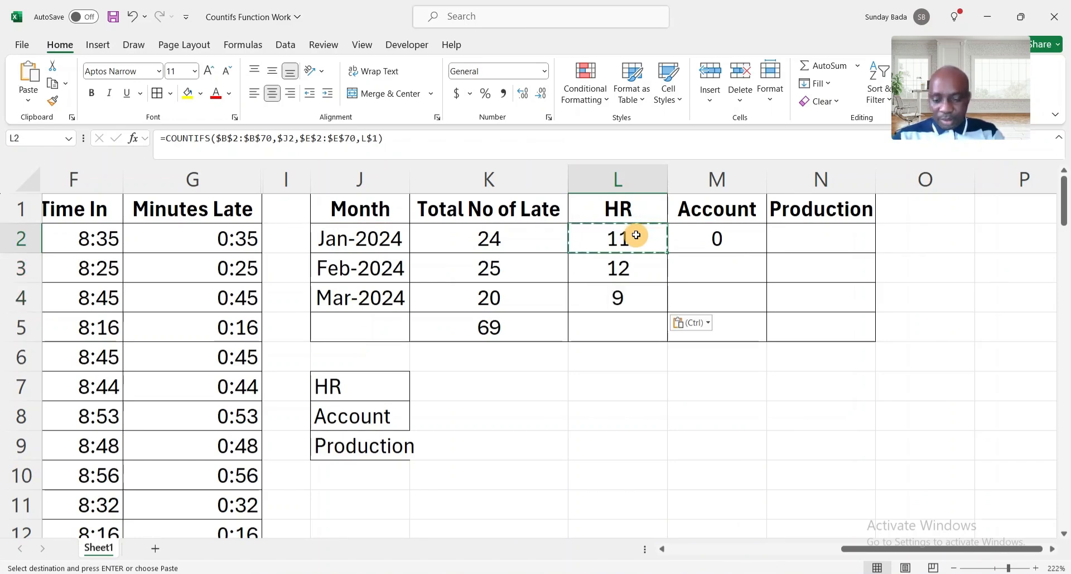
pyautogui.press('ctrl')
# Paste the formula into M2:N4: Account 10, 10, 7 and Production 3, 3, 4.
pyautogui.press('Escape')
pyautogui.press('Right')
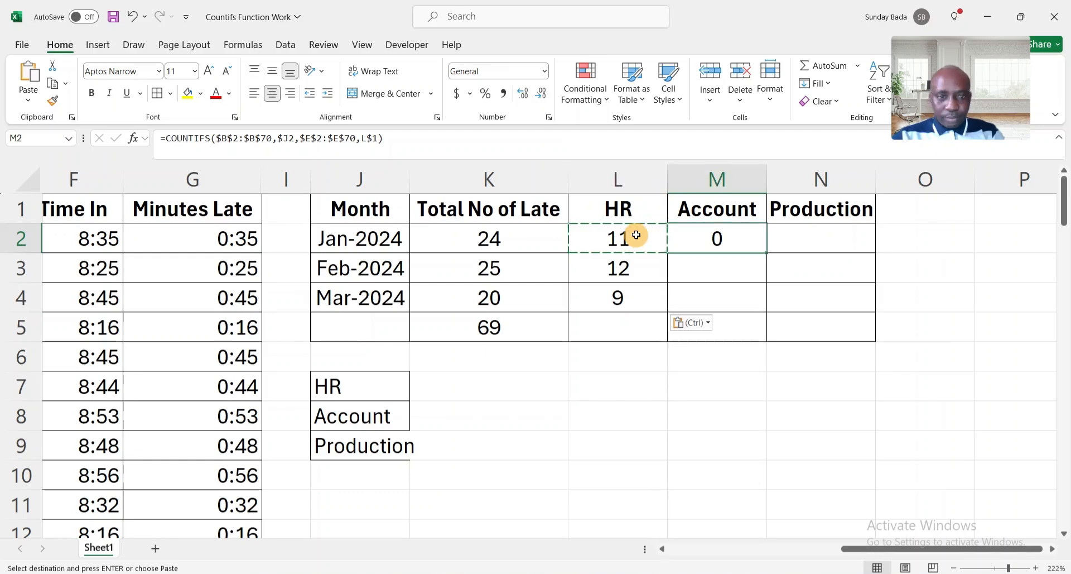
pyautogui.hotkey('shift', 'Right')
pyautogui.hotkey('shift', 'Down')
pyautogui.hotkey('shift', 'Down')
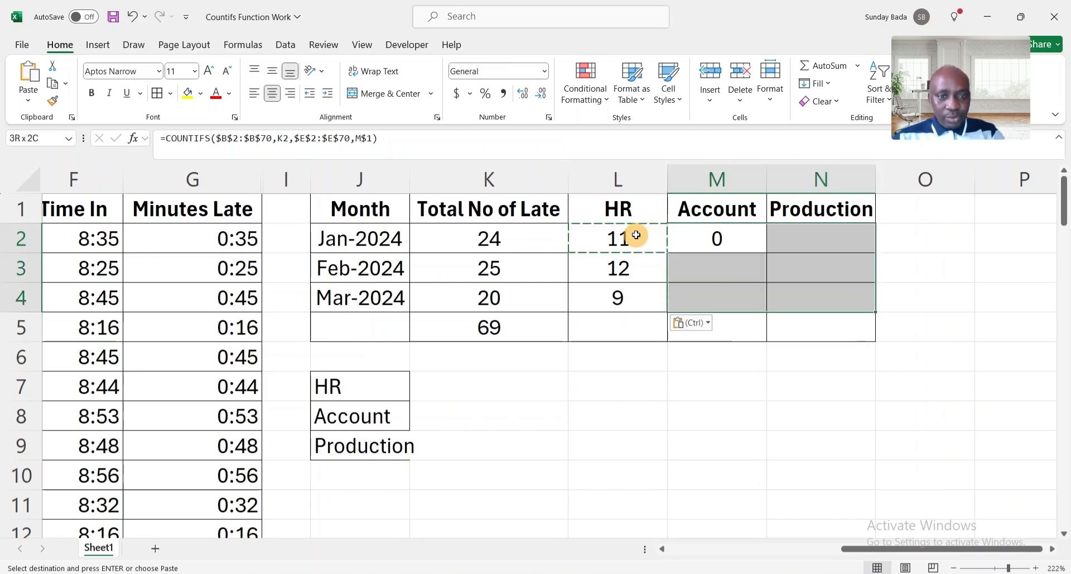
pyautogui.hotkey('ctrl', 'v')
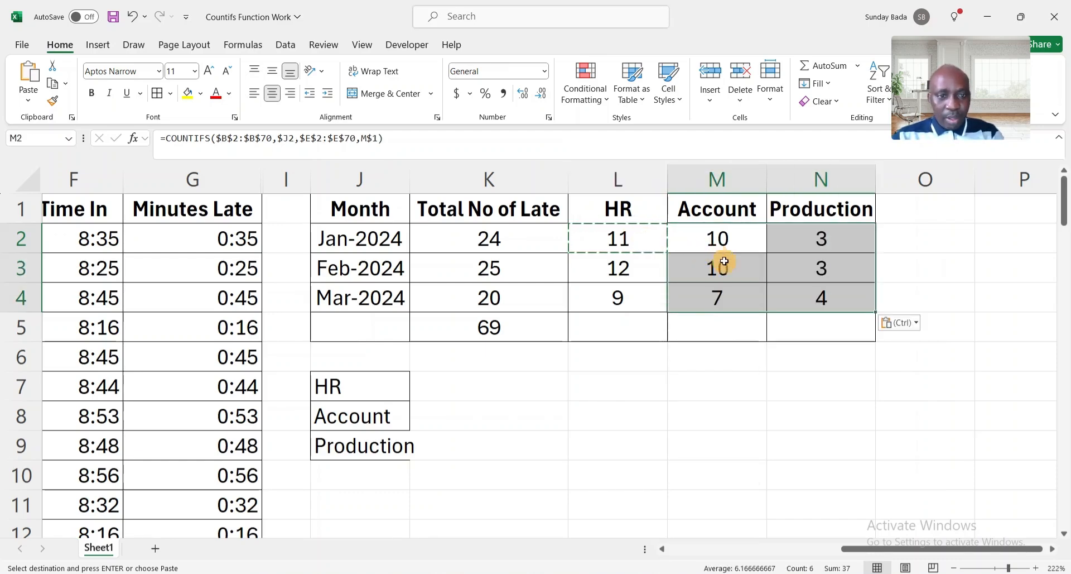
pyautogui.press('Escape')
# Review the January HR and Account formulas and select the January department counts.
pyautogui.click(606, 323)
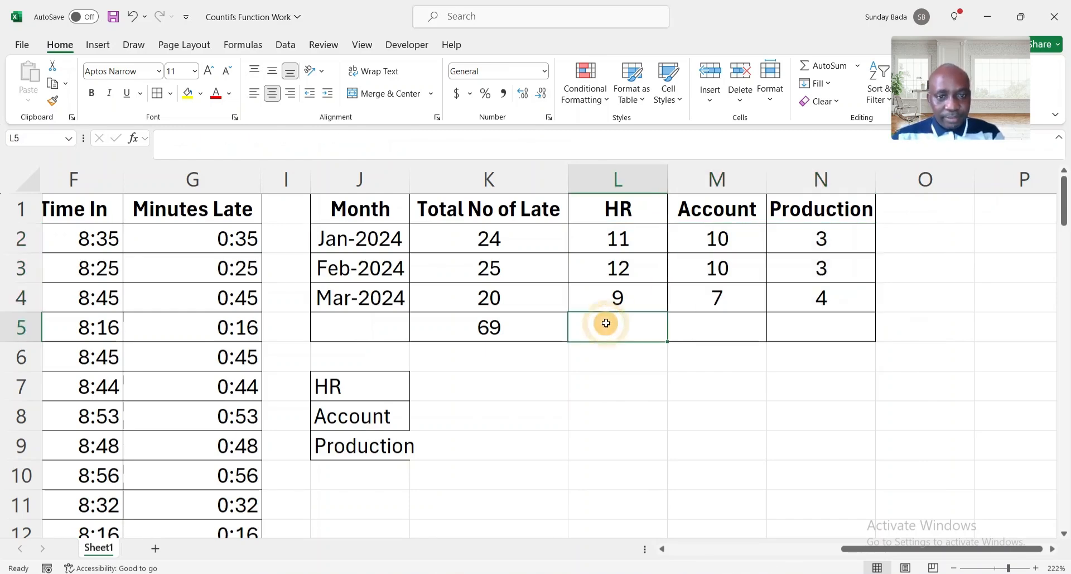
pyautogui.click(618, 236)
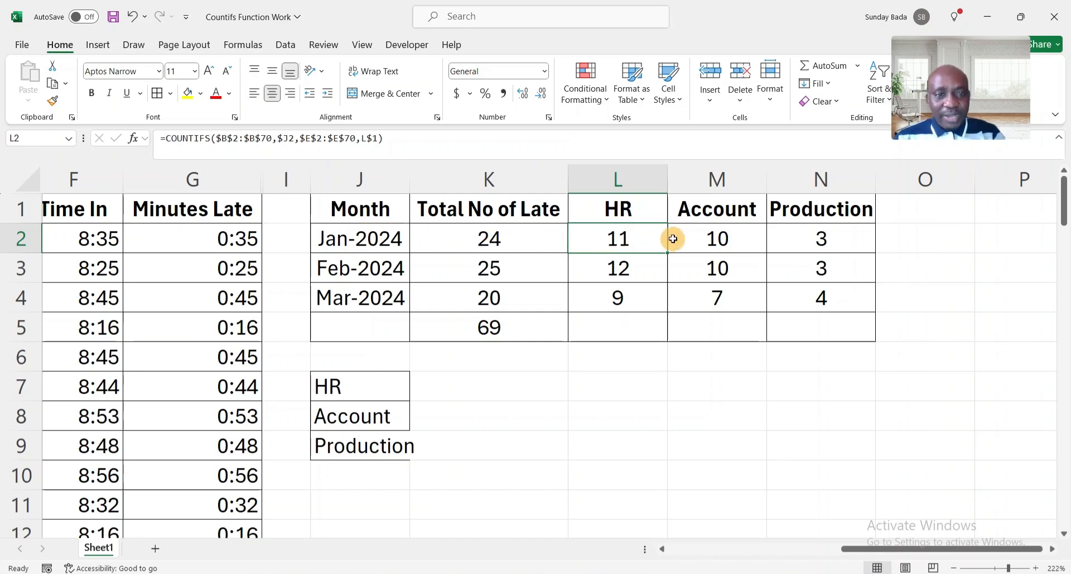
pyautogui.click(716, 239)
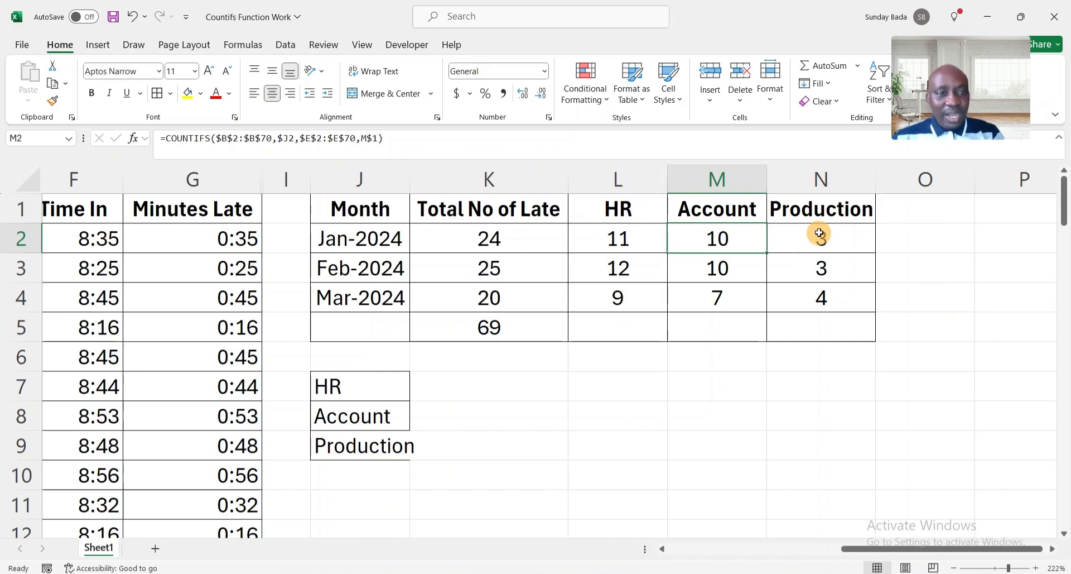
pyautogui.click(617, 239)
pyautogui.hotkey('shift', 'Right')
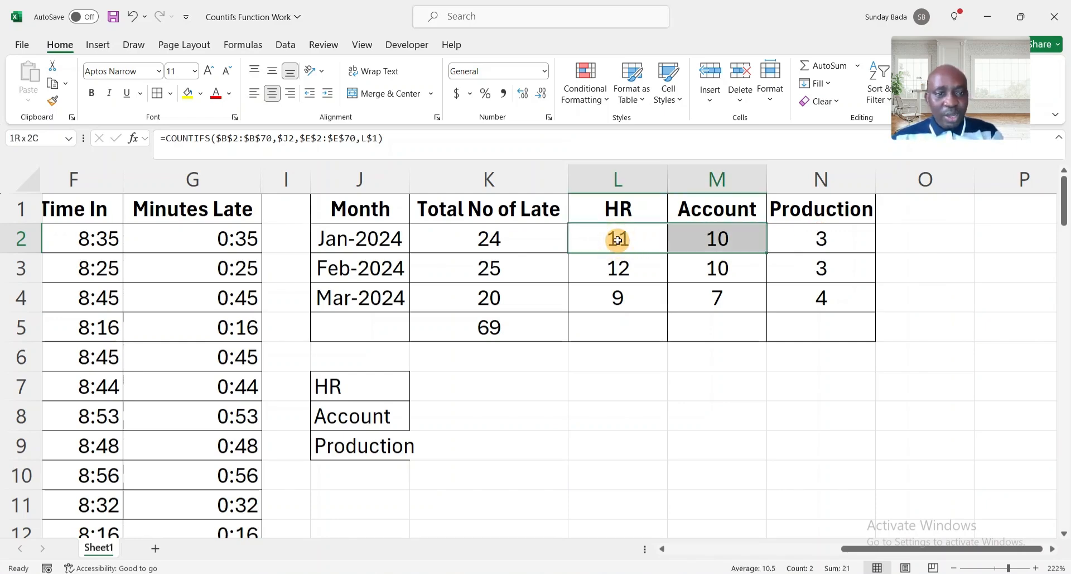
pyautogui.hotkey('shift', 'Right')
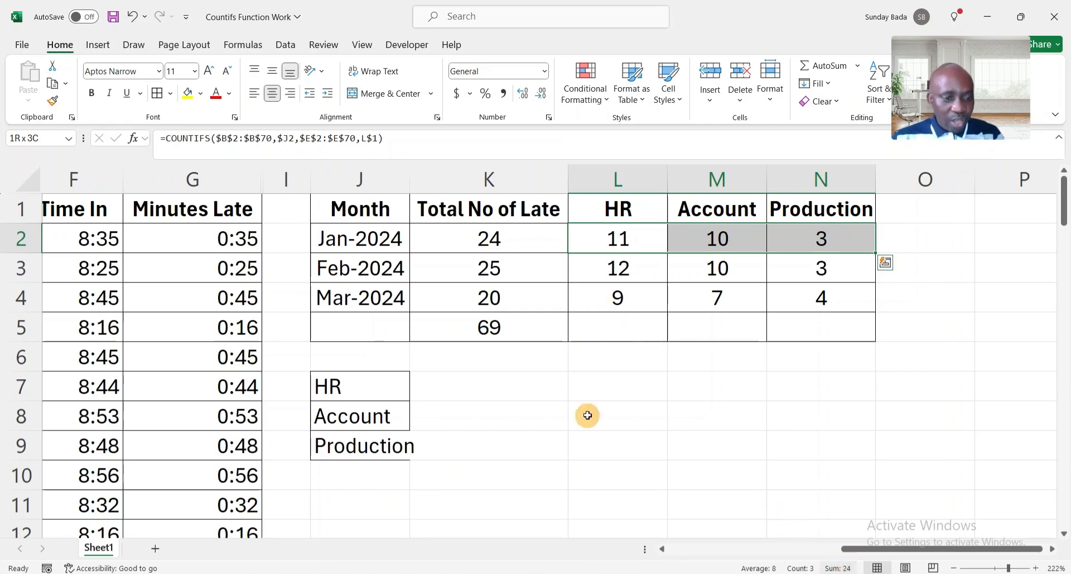
# AutoSum the HR column in L5 to 32 and check the department totals' SUM formulas.
pyautogui.click(615, 332)
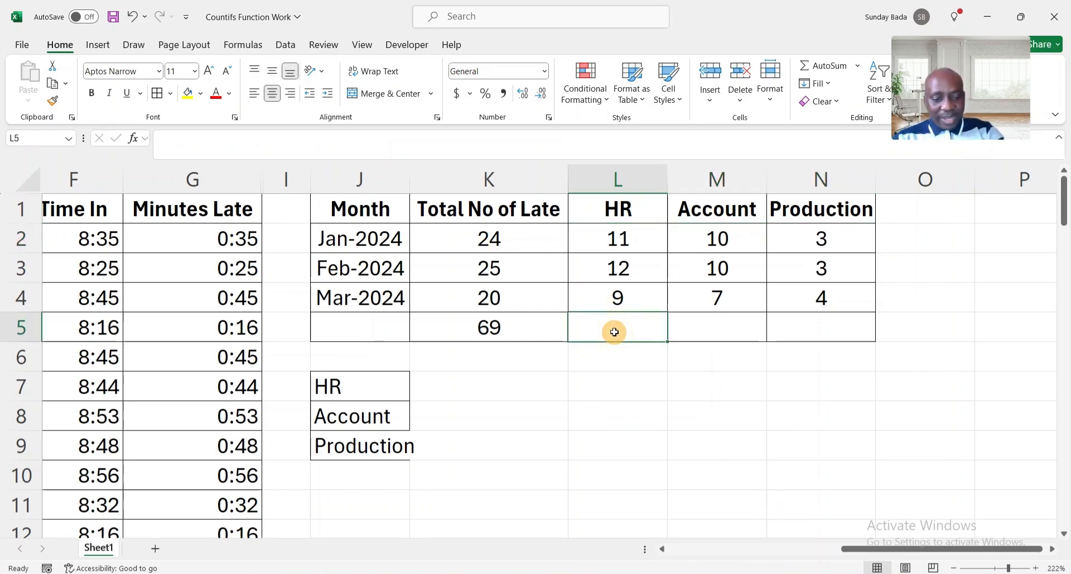
pyautogui.hotkey('alt', '=')
pyautogui.press('Return')
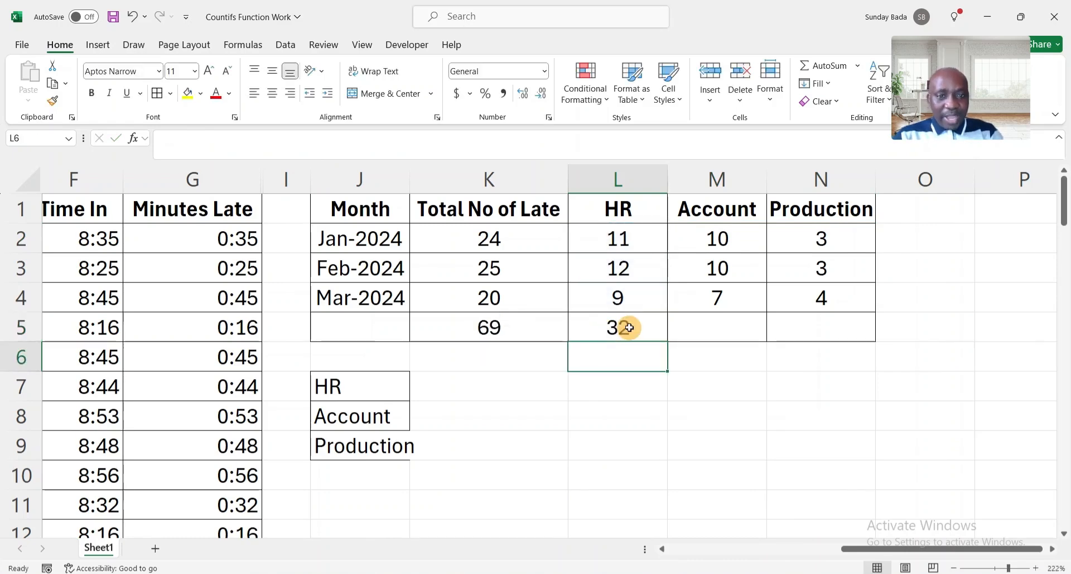
pyautogui.click(625, 326)
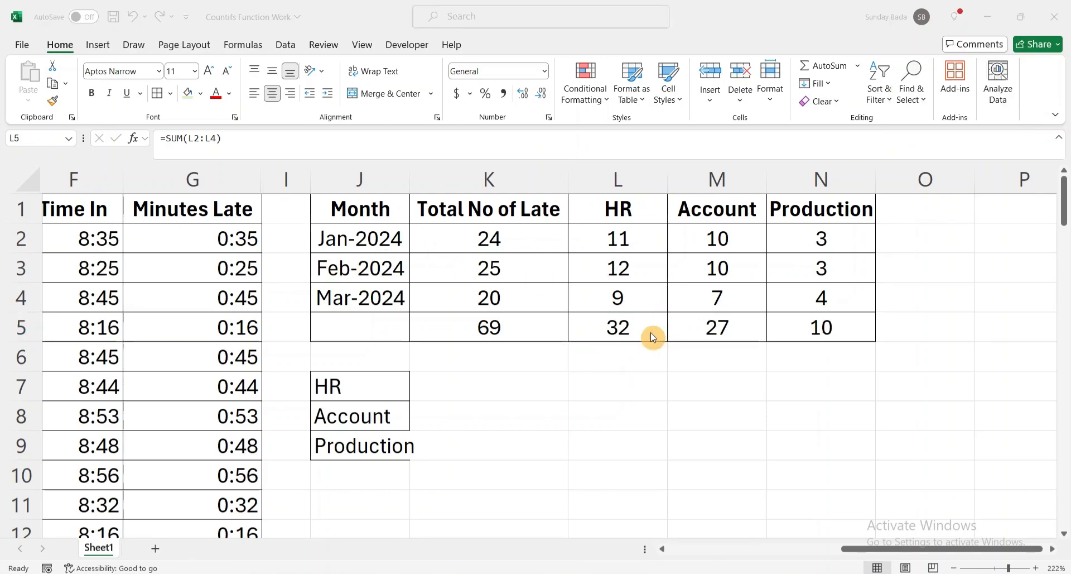
pyautogui.click(650, 332)
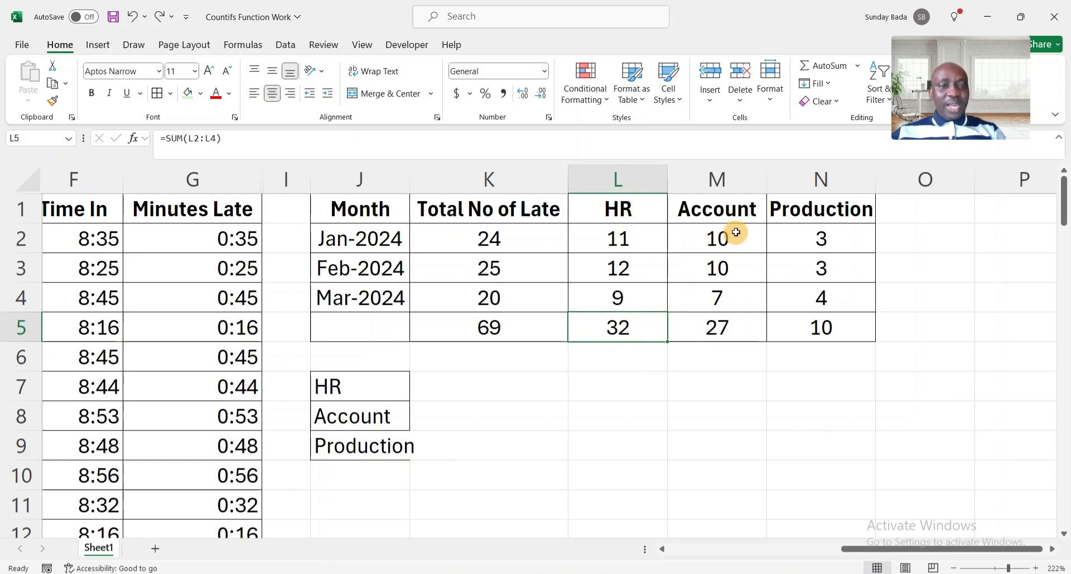
pyautogui.click(740, 331)
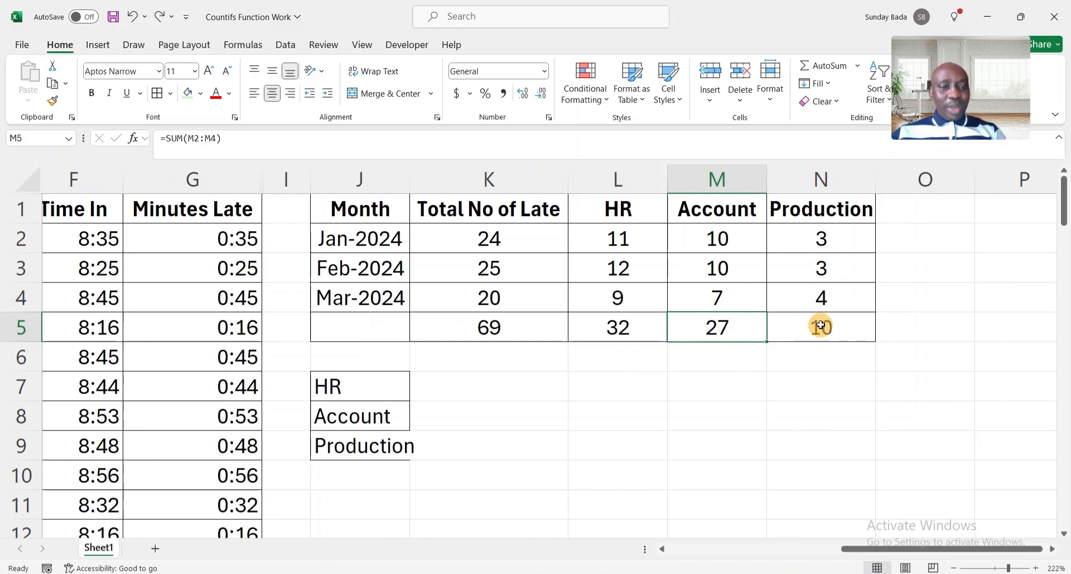
pyautogui.click(630, 325)
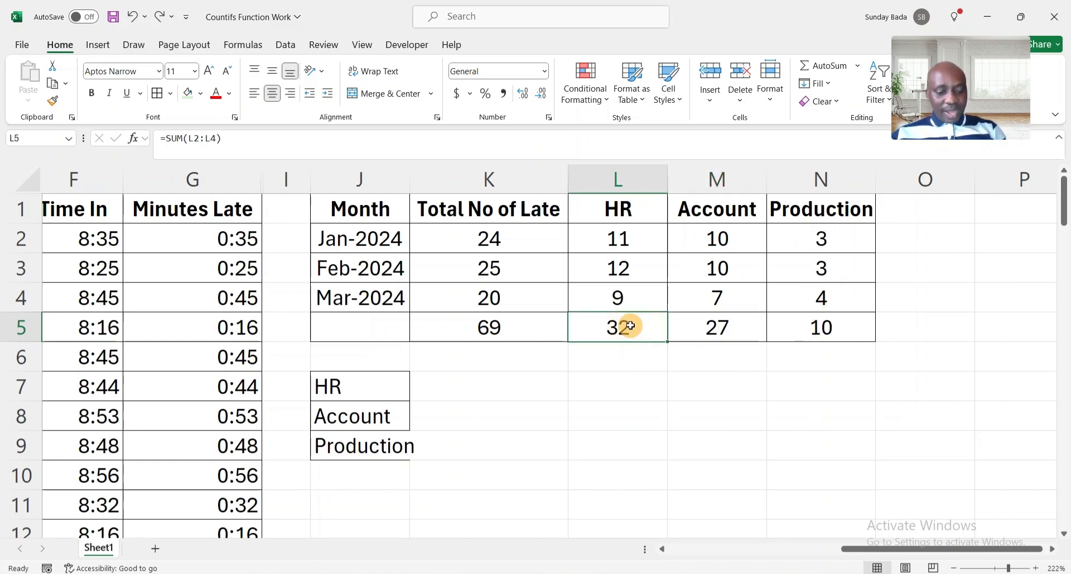
pyautogui.hotkey('shift', 'Right')
pyautogui.hotkey('shift', 'Right')
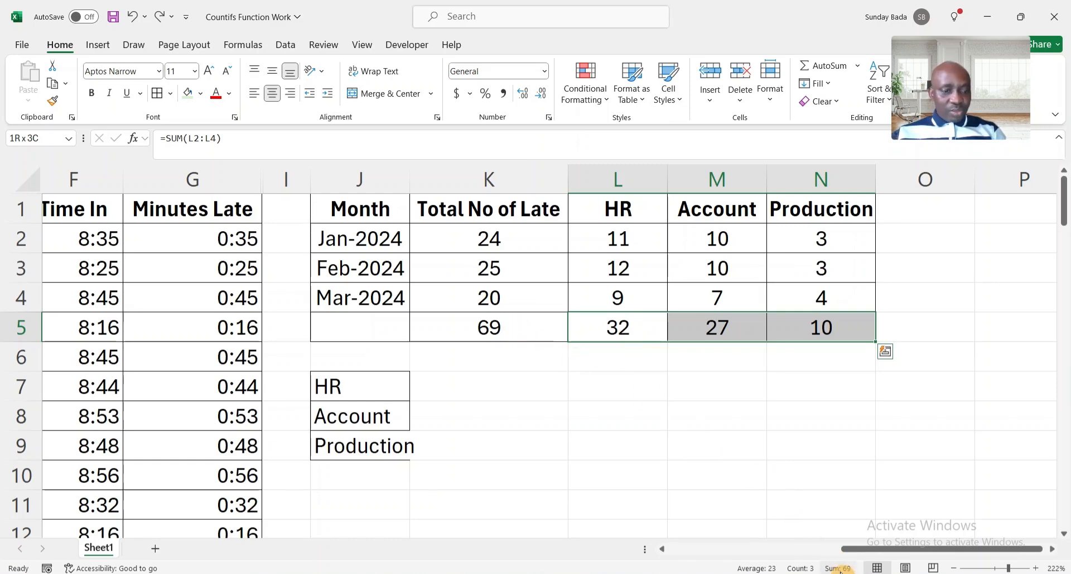
pyautogui.click(630, 325)
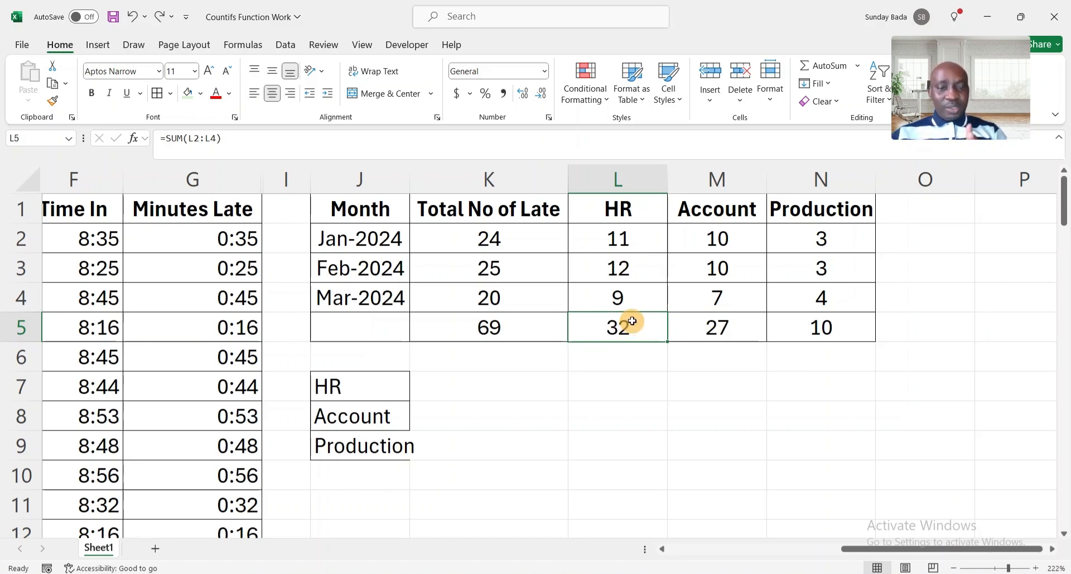
# Make the totals row K5:N5 bold with a yellow fill.
pyautogui.click(495, 327)
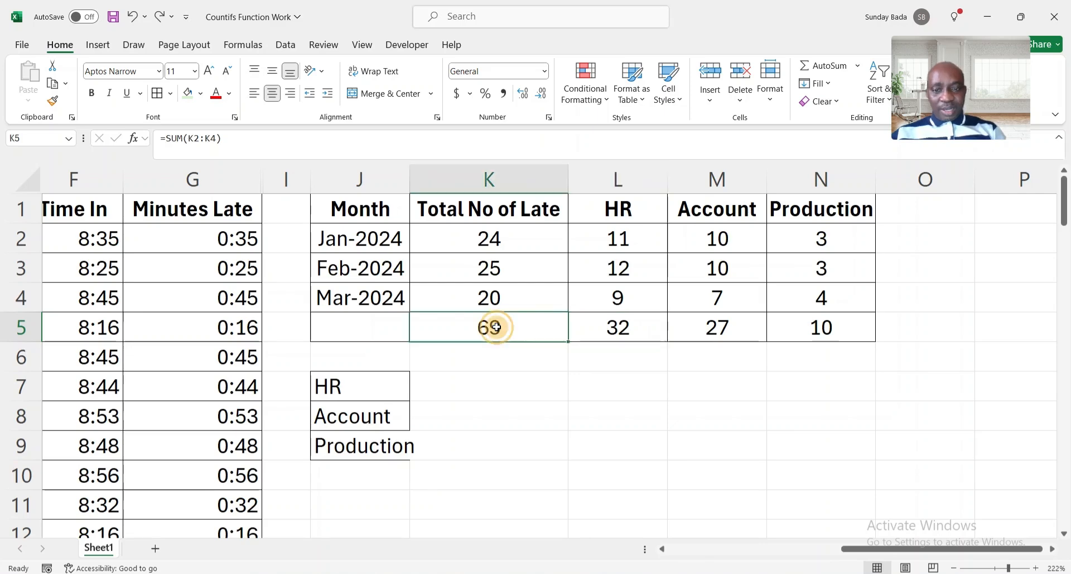
pyautogui.hotkey('shift', 'Right')
pyautogui.hotkey('shift', 'Right')
pyautogui.hotkey('shift', 'Right')
pyautogui.hotkey('ctrl', 'b')
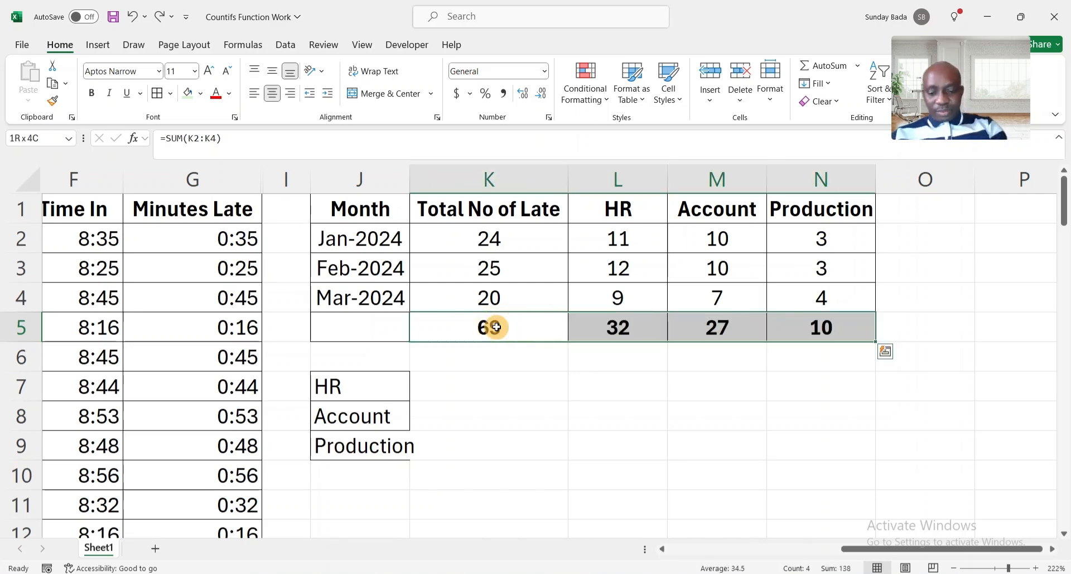
pyautogui.click(200, 94)
pyautogui.click(219, 224)
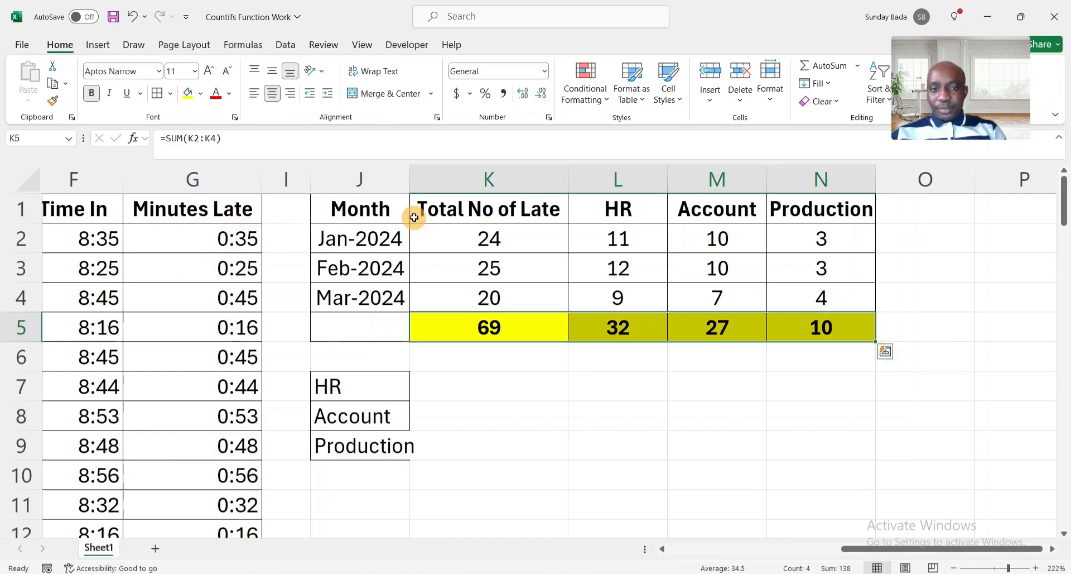
# Give the header row J1:N1 a light green fill.
pyautogui.click(402, 217)
pyautogui.hotkey('shift', 'Right')
pyautogui.hotkey('shift', 'Right')
pyautogui.hotkey('shift', 'Right')
pyautogui.hotkey('shift', 'Right')
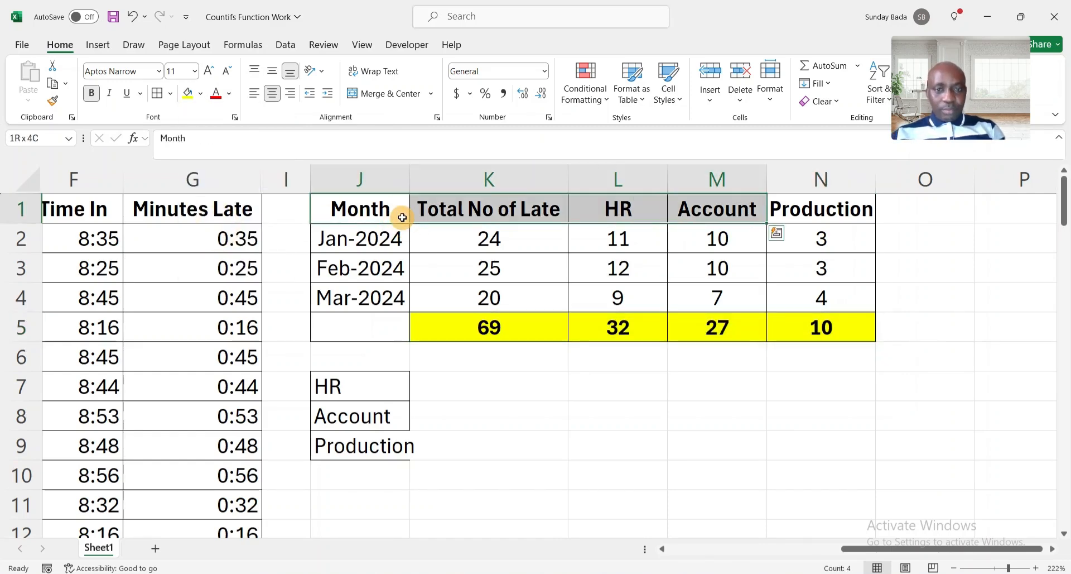
pyautogui.click(202, 96)
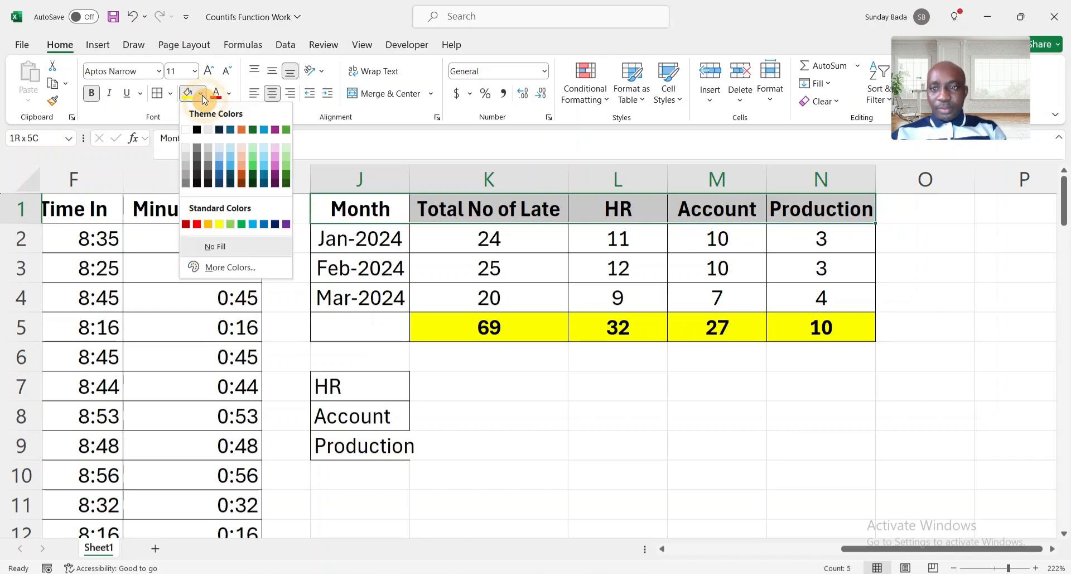
pyautogui.click(286, 149)
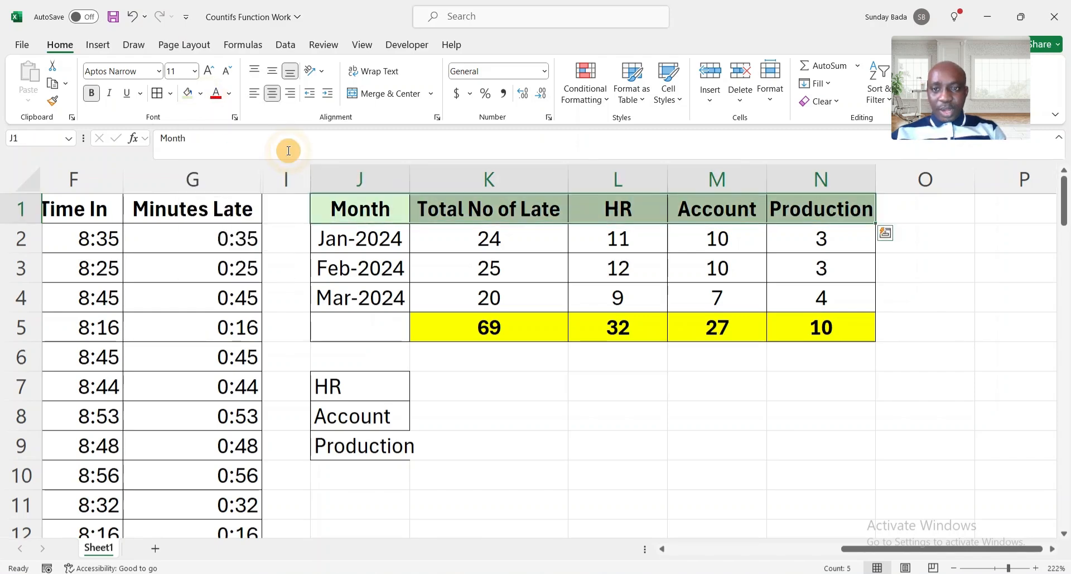
pyautogui.click(611, 377)
pyautogui.click(352, 390)
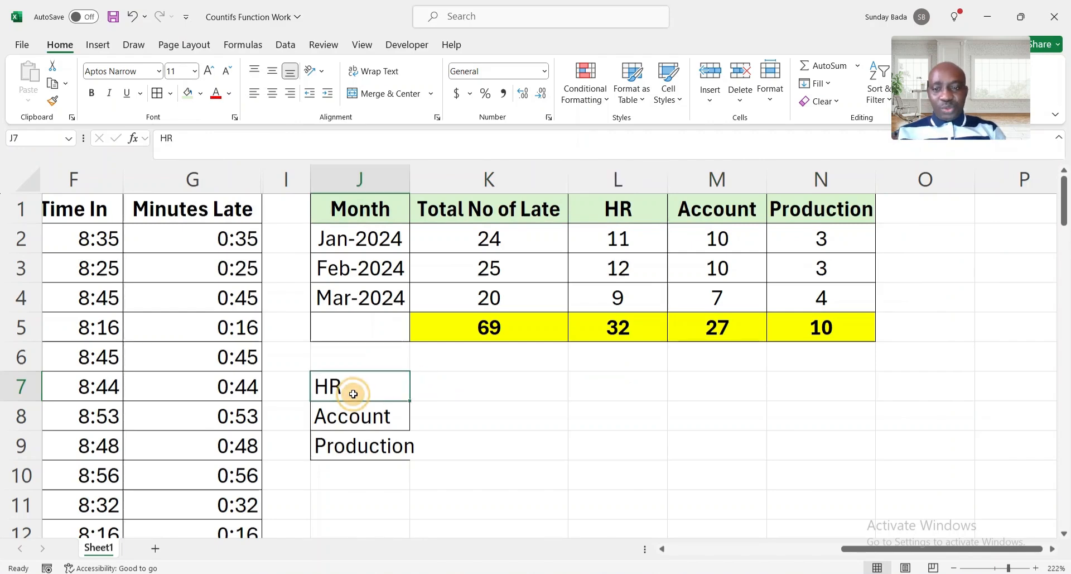
pyautogui.hotkey('shift', 'Down')
pyautogui.hotkey('shift', 'Down')
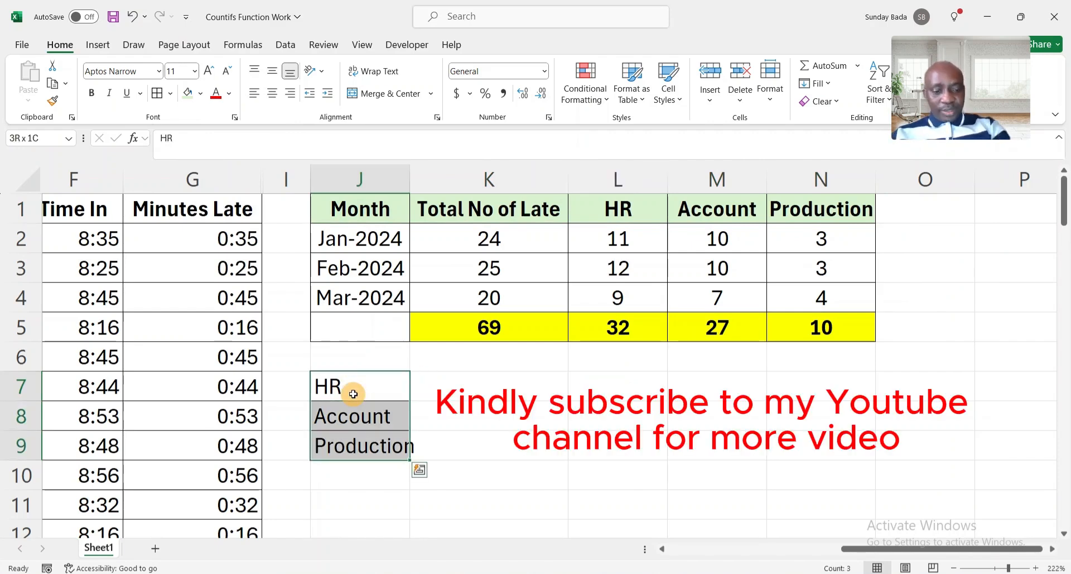